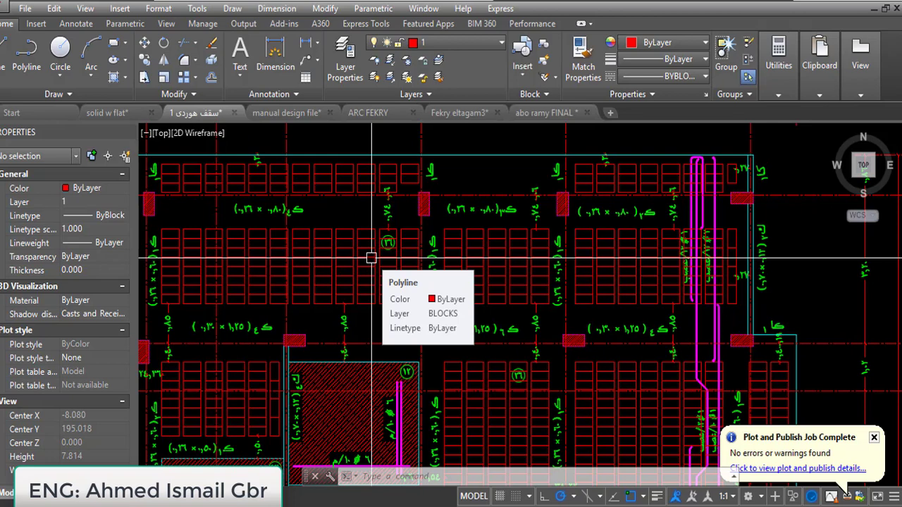
Examine the hollow-block slab plan, including the block rows and the sloping edge beam at the lower-left side.
scroll(594, 342, "down", 2)
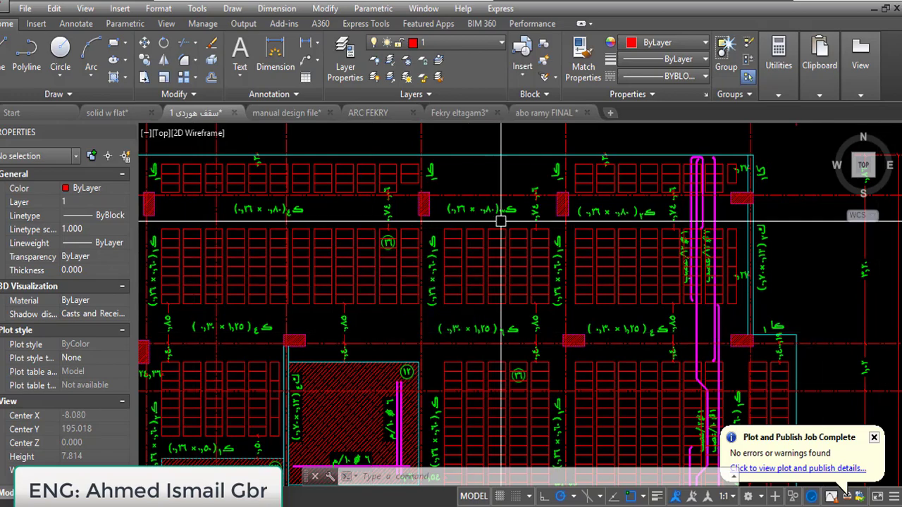
mouse_move(531, 337)
middle_mouse_down()
mouse_move(532, 285)
mouse_move(556, 307)
middle_mouse_up()
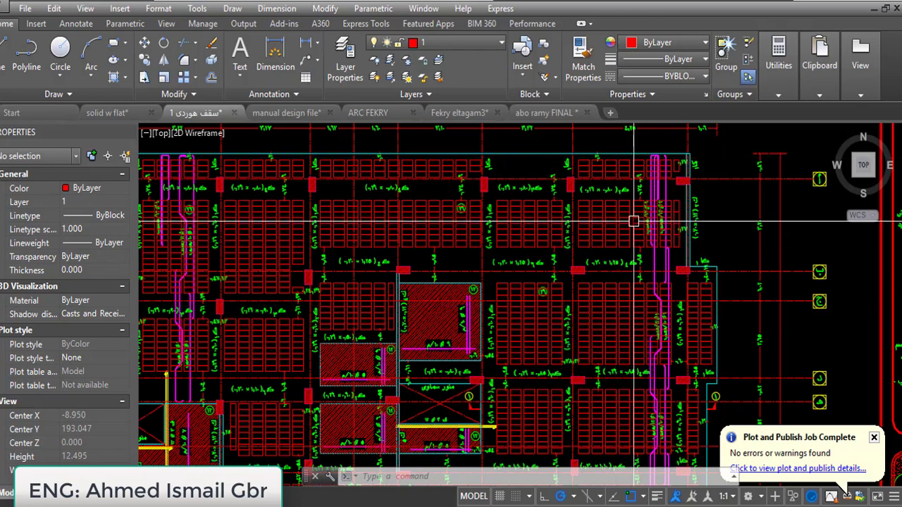
scroll(592, 212, "down", 5)
scroll(364, 264, "up", 6)
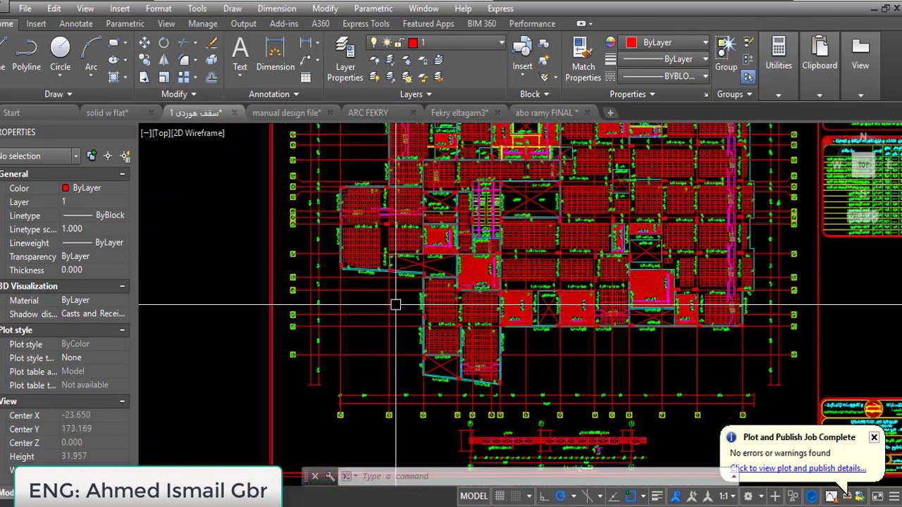
scroll(365, 264, "up", 5)
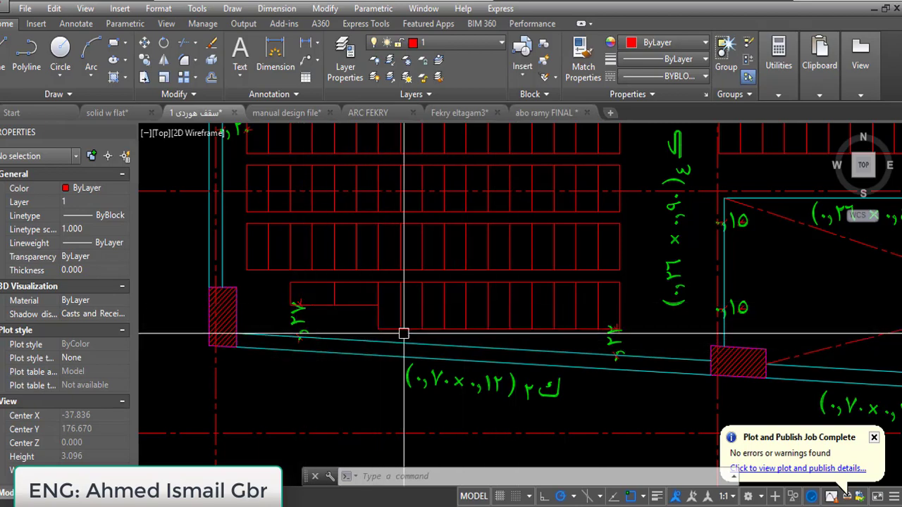
mouse_move(374, 235)
middle_mouse_down()
mouse_move(395, 299)
mouse_move(394, 232)
mouse_move(356, 270)
middle_mouse_up()
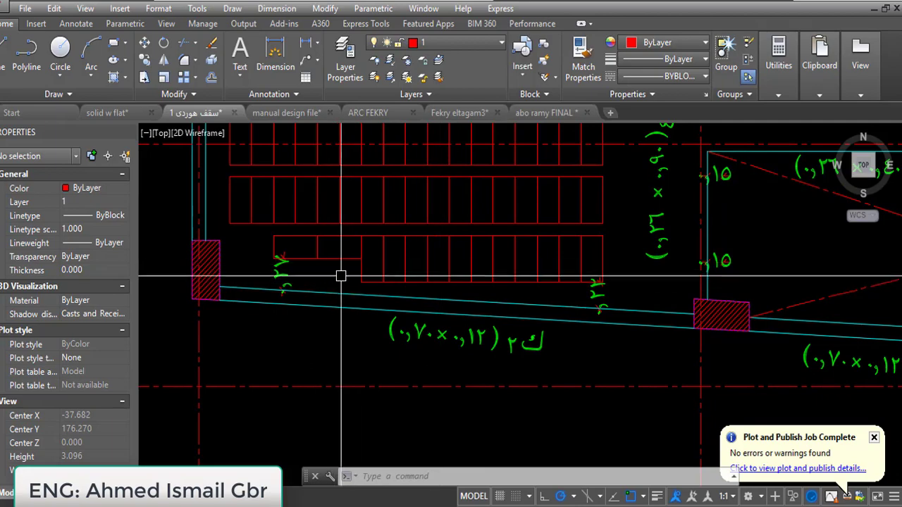
scroll(486, 267, "down", 8)
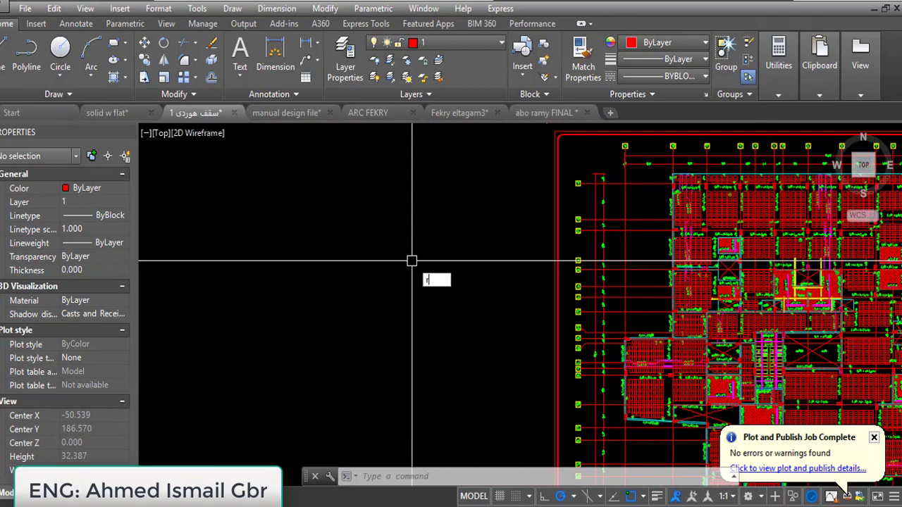
type("rec")
key("Return")
left_click(391, 226)
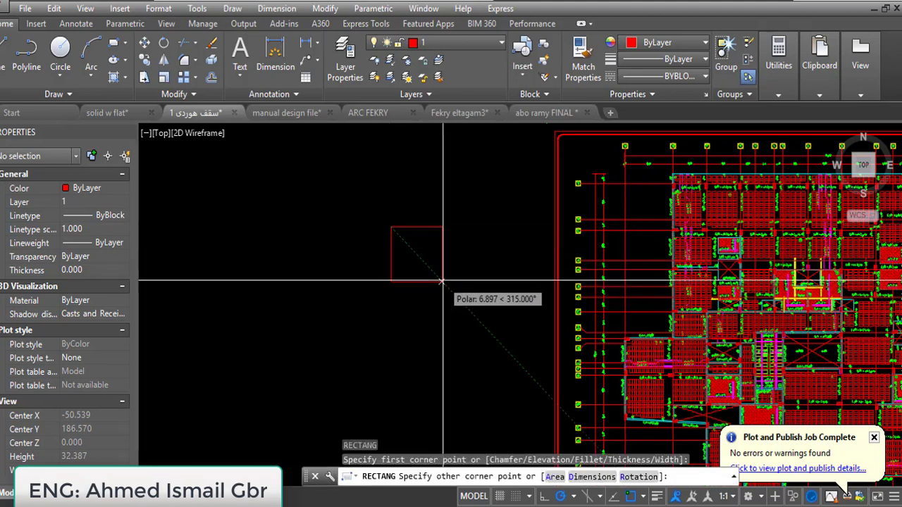
type("d")
key("Return")
key("Return")
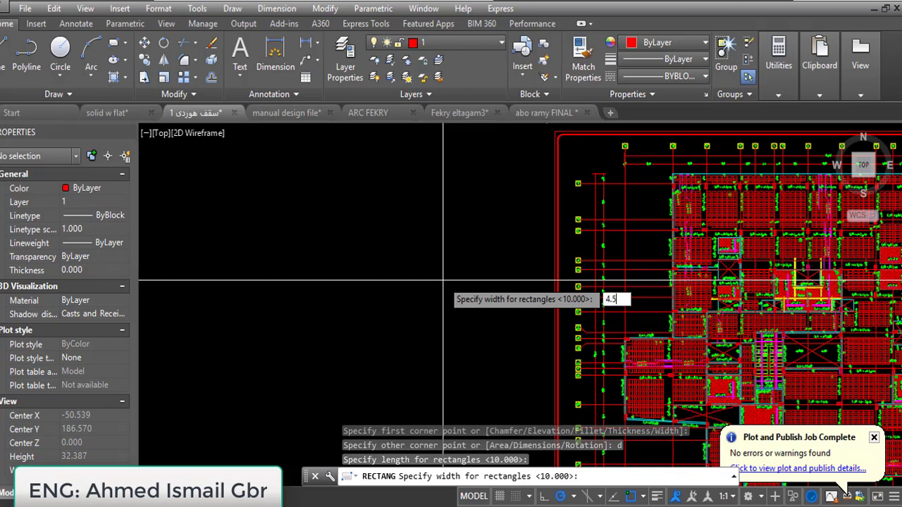
key("Return")
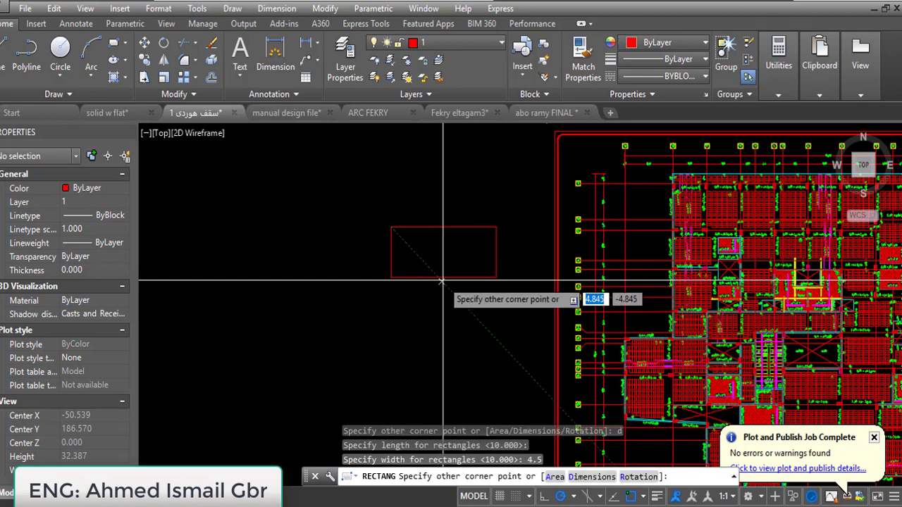
key("Escape")
Draw a rectangle with length 5 and width 6 in the empty space left of the slab plan.
type("rec")
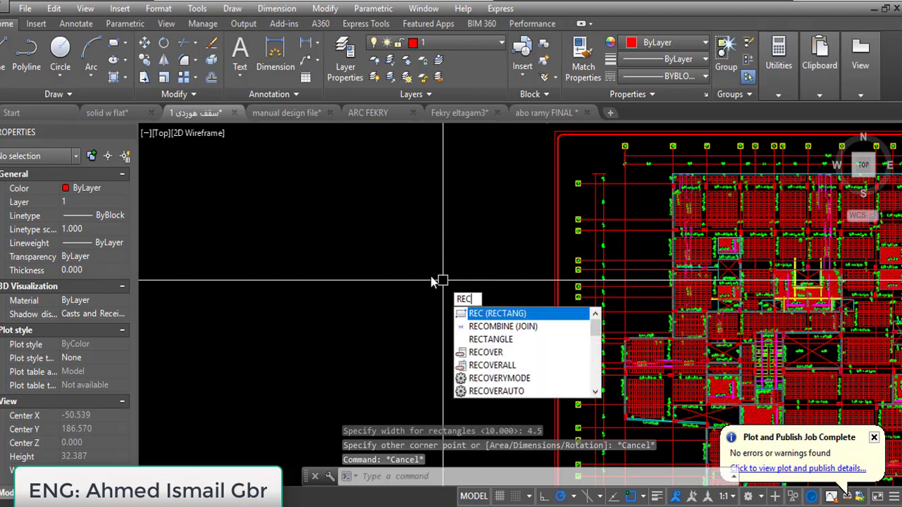
key("Return")
left_click(387, 235)
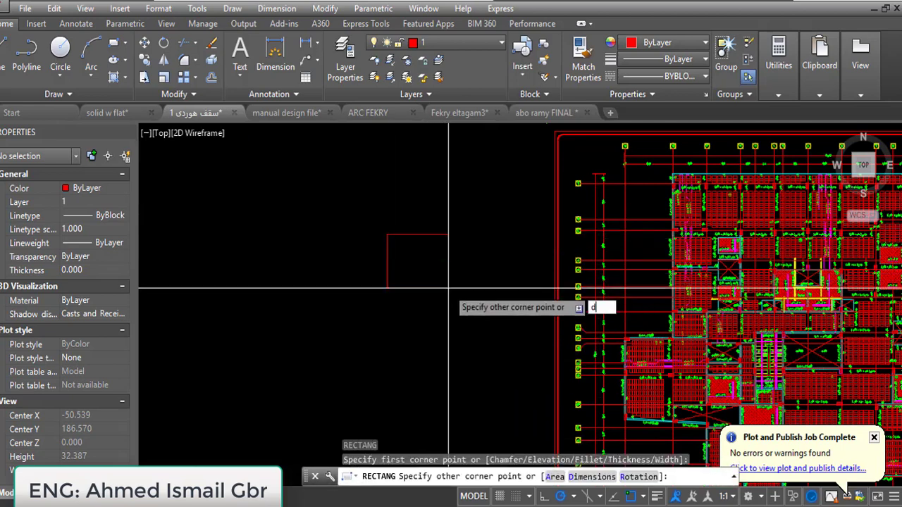
type("d")
key("Return")
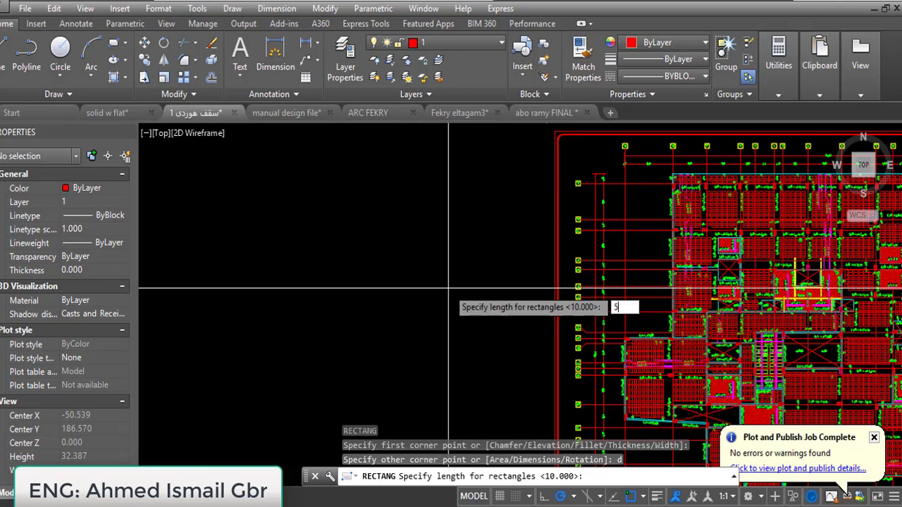
key("Return")
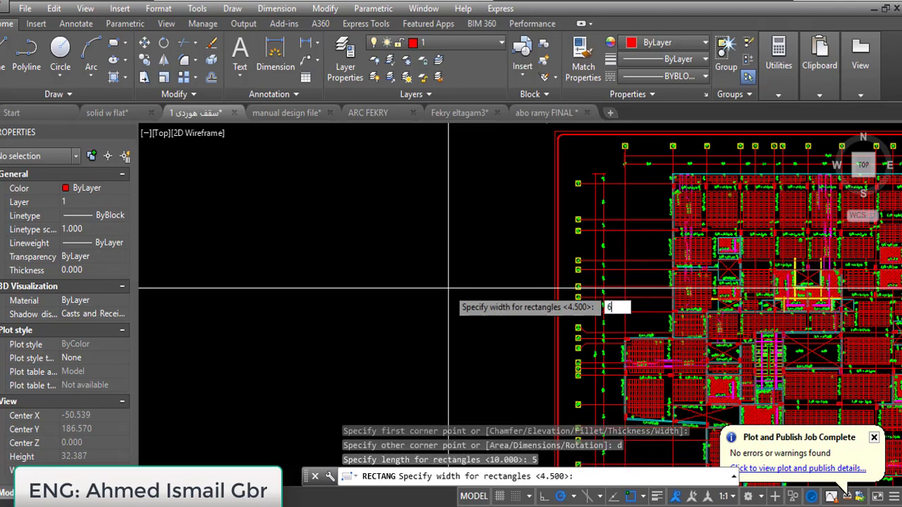
type("6")
key("Return")
scroll(438, 303, "up", 2)
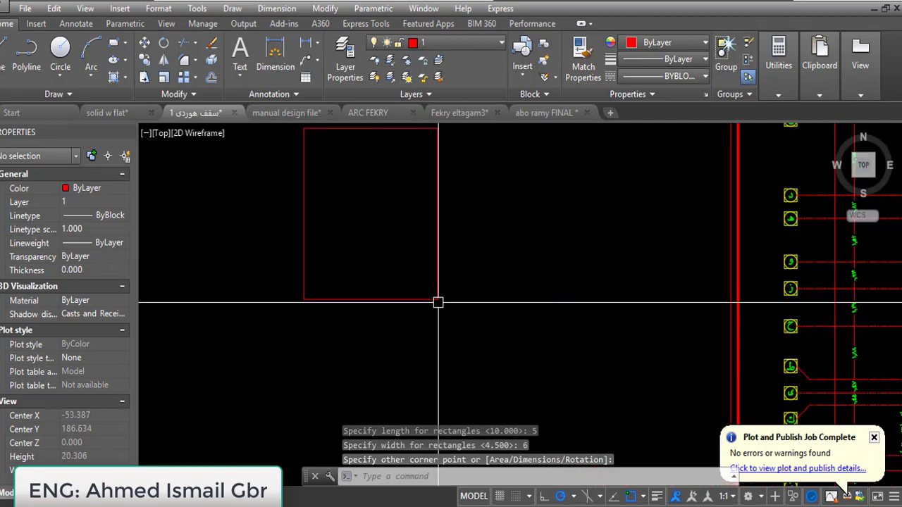
scroll(444, 297, "down", 3)
scroll(414, 342, "up", 4)
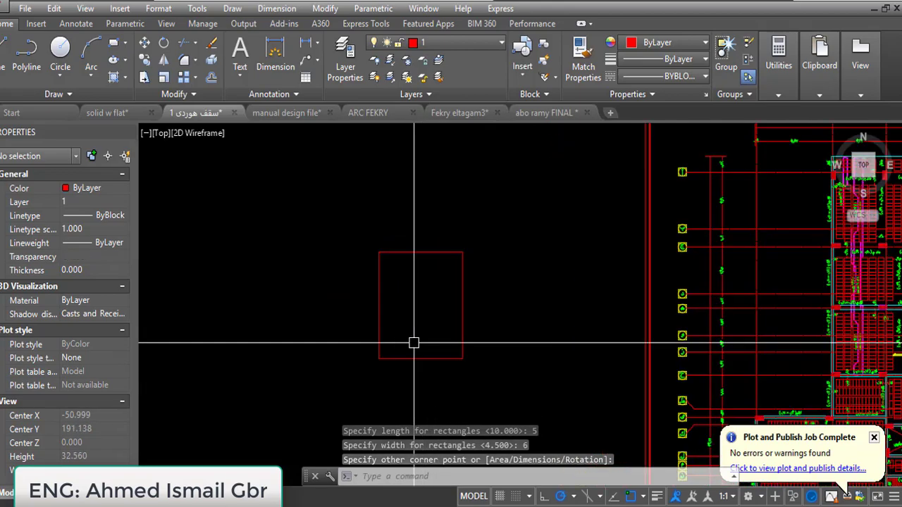
Copy a hatched column with its outline from the slab plan's upper-left area to the new rectangle's top-right corner area.
scroll(540, 295, "down", 4)
middle_click_drag(766, 212, 581, 265)
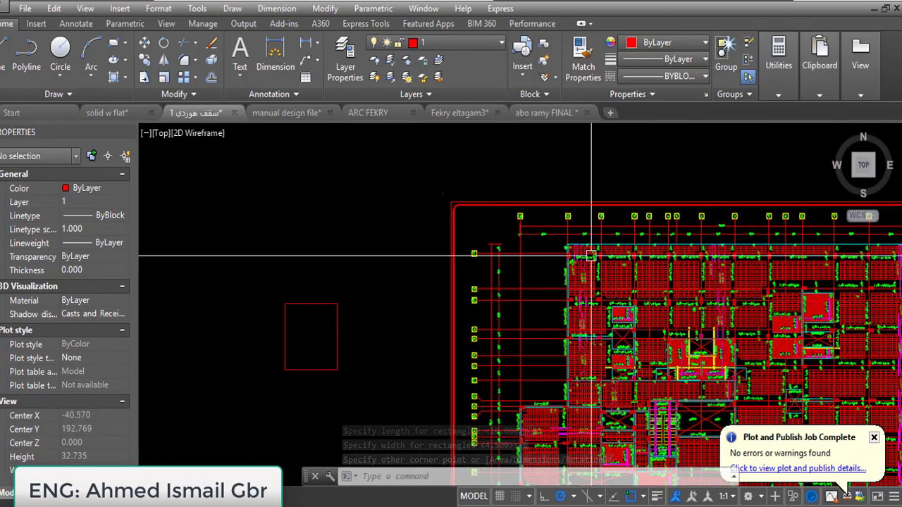
scroll(497, 216, "up", 10)
left_click(471, 197)
left_click(556, 298)
type("c")
key("space")
left_click(529, 248)
scroll(596, 220, "down", 4)
middle_click_drag(348, 322, 734, 250)
scroll(610, 233, "up", 3)
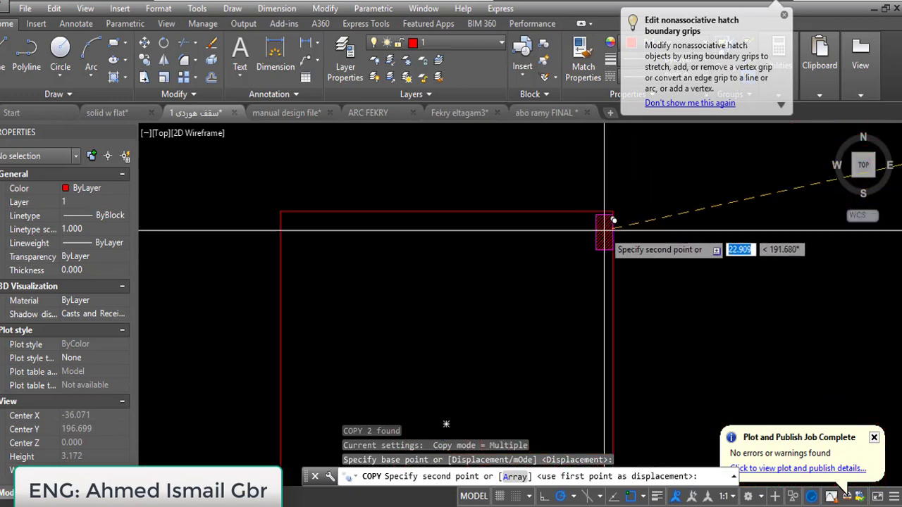
left_click(601, 230)
key("Return")
Move the copied column so its top-right corner meets the rectangle's top-right corner.
left_click(580, 191)
left_click(661, 258)
type("m")
key("Return")
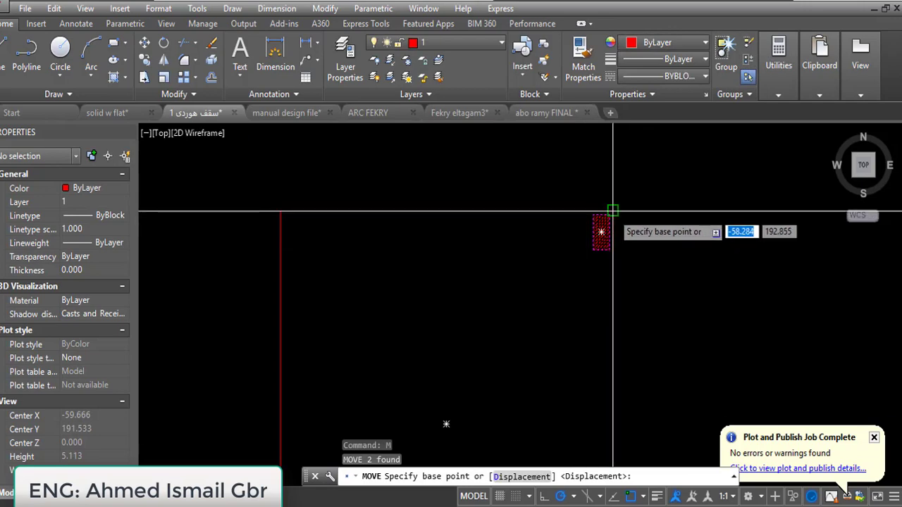
left_click(608, 215)
scroll(612, 222, "up", 3)
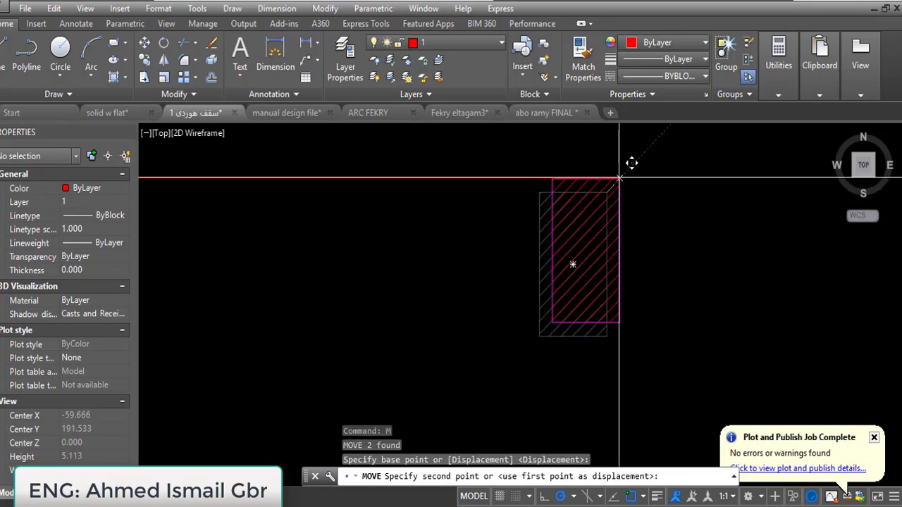
left_click(619, 177)
Copy the top-right column to the rectangle's top-left corner and to a spot inside near the lower-left corner.
scroll(626, 191, "down", 2)
scroll(627, 191, "down", 2)
left_click(554, 167)
left_click(638, 237)
type("c")
key("Return")
left_click(609, 189)
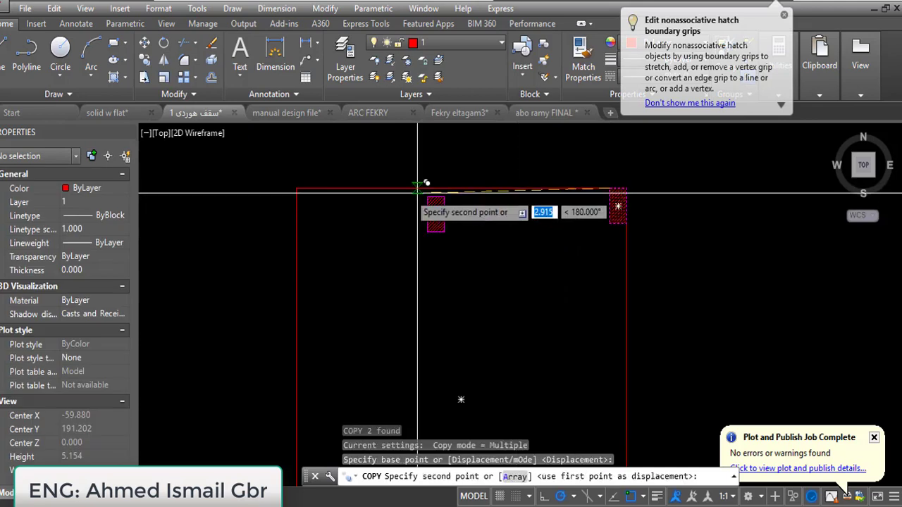
left_click(296, 188)
middle_click_drag(376, 306, 353, 191)
key("Escape")
key("Escape")
left_click(337, 186)
left_click(414, 269)
type("m")
key("Return")
key("Return")
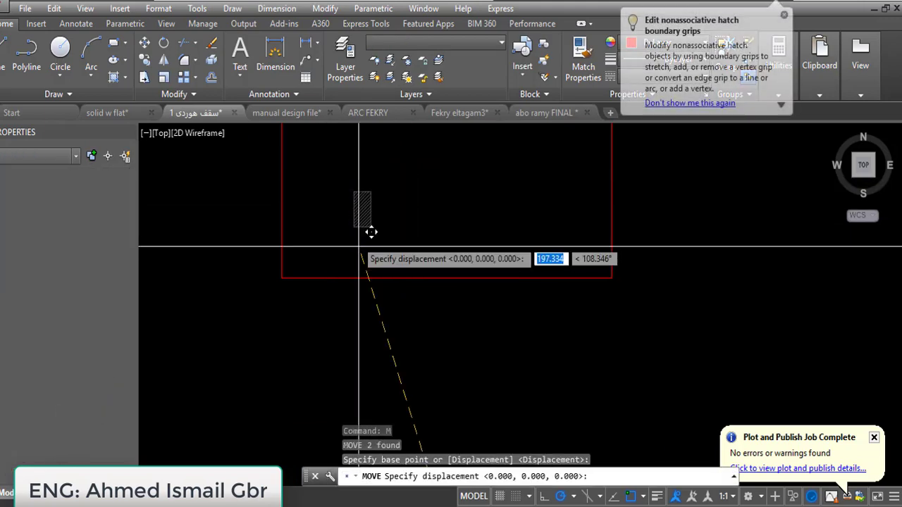
key("Escape")
Move the loose column inside the rectangle so its bottom-left corner meets the rectangle's bottom-left corner.
left_click(305, 185)
left_click(384, 245)
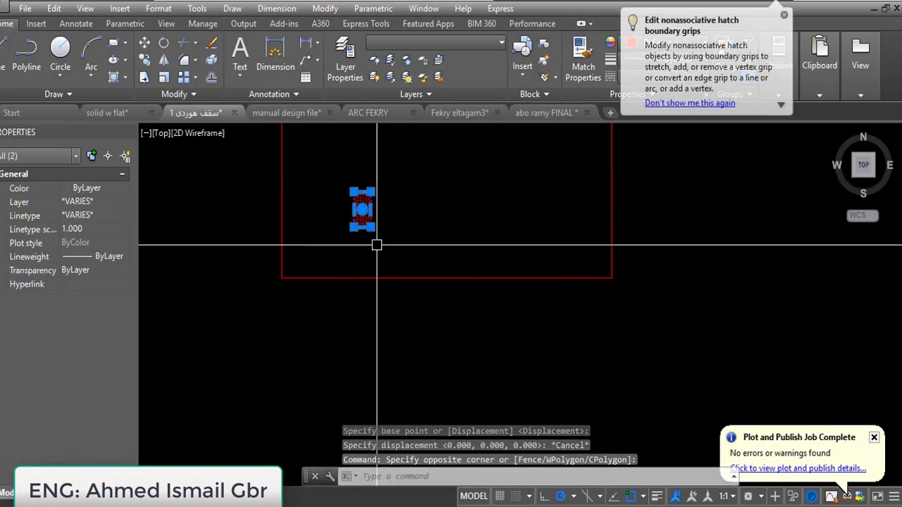
type("m")
key("Return")
left_click(362, 208)
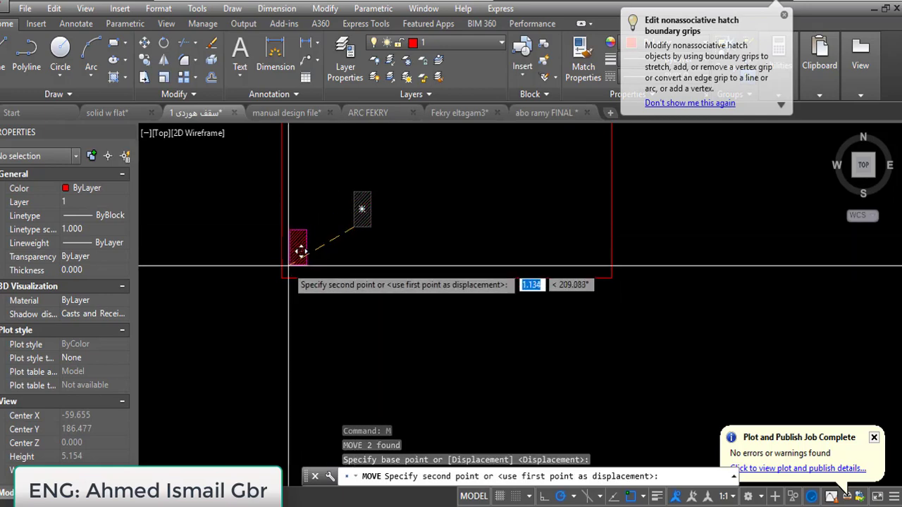
key("Escape")
left_click(252, 205)
left_click(324, 296)
type("co")
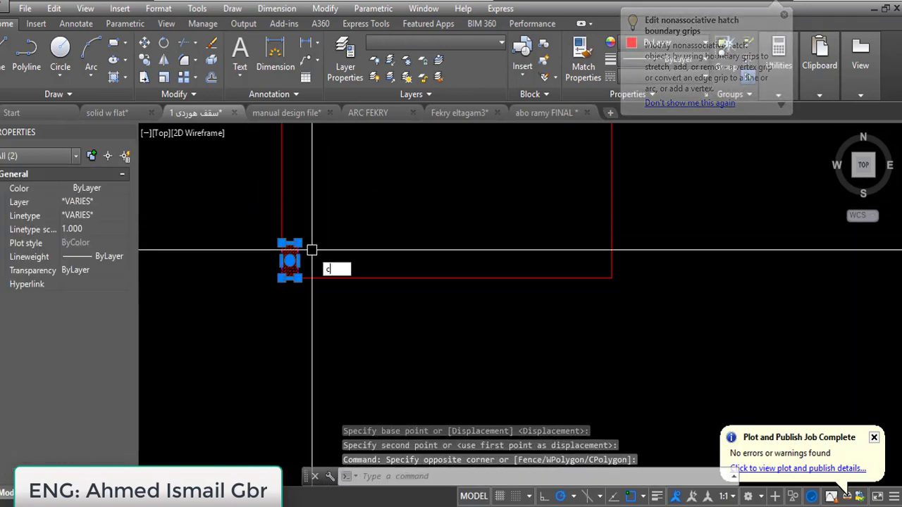
key("Return")
key("Return")
key("Escape")
key("Escape")
Copy the bottom-left column to the rectangle's bottom-right corner, aligning their bottom-right corners.
left_click(339, 306)
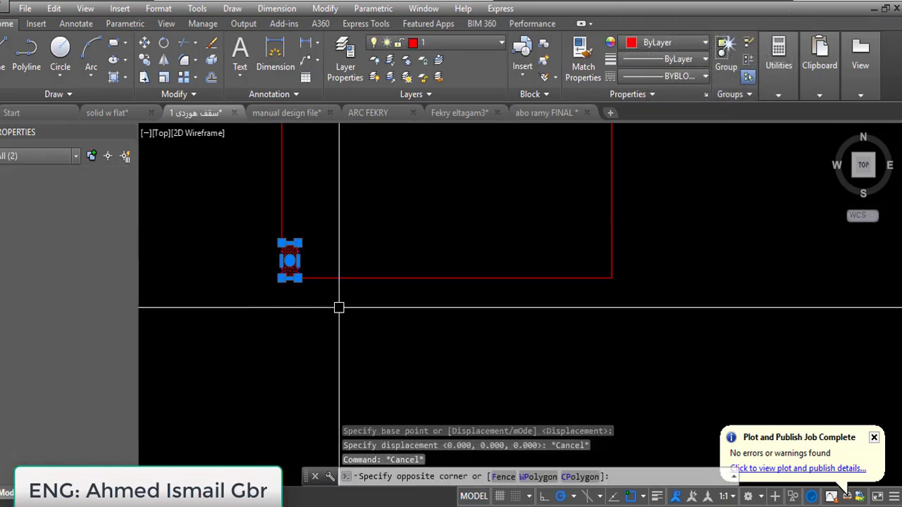
type("co")
key("Return")
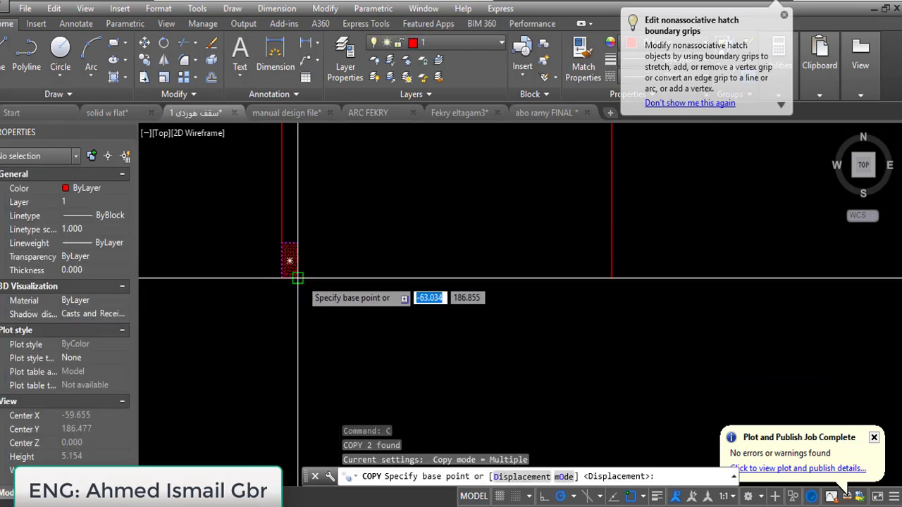
left_click(301, 278)
left_click(611, 279)
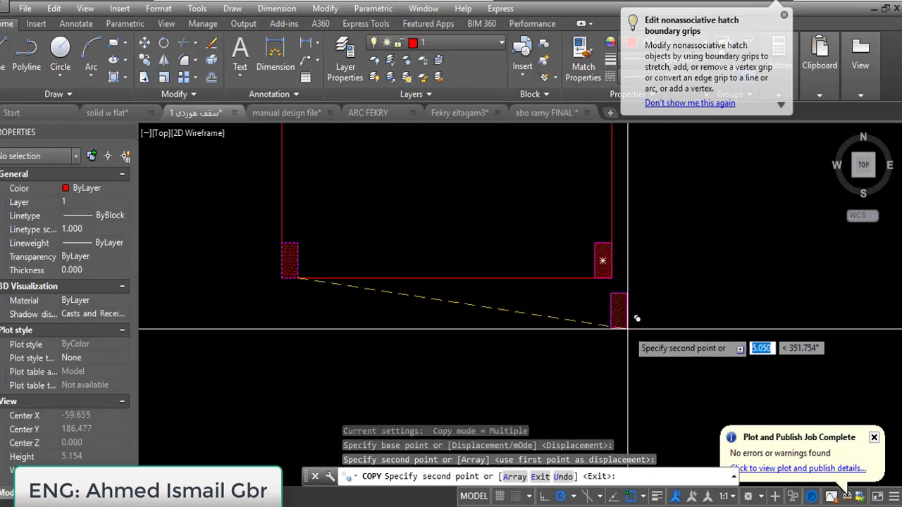
scroll(618, 317, "down", 2)
key("Escape")
scroll(620, 319, "down", 3)
key("Escape")
Copy the rectangle and its four columns directly above, overlapping the copy's lower columns with the original's upper columns.
left_click(529, 176)
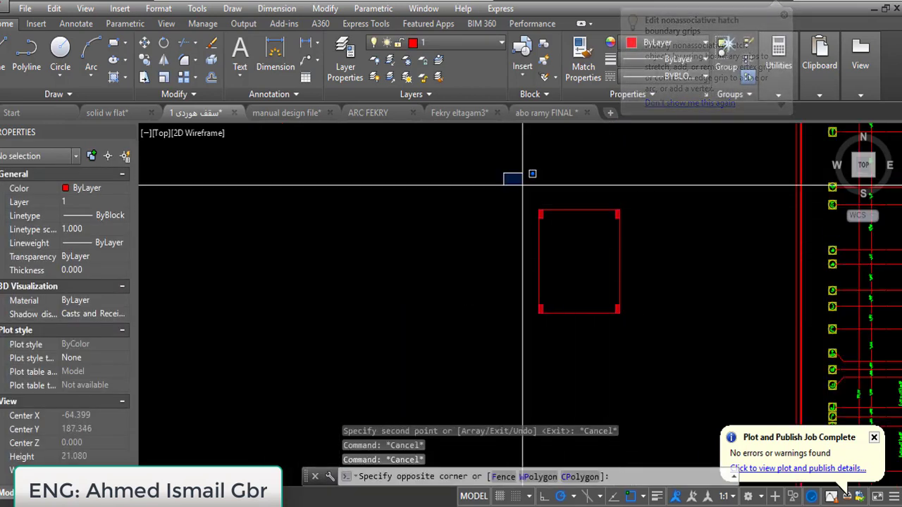
left_click(650, 350)
type("c")
key("Return")
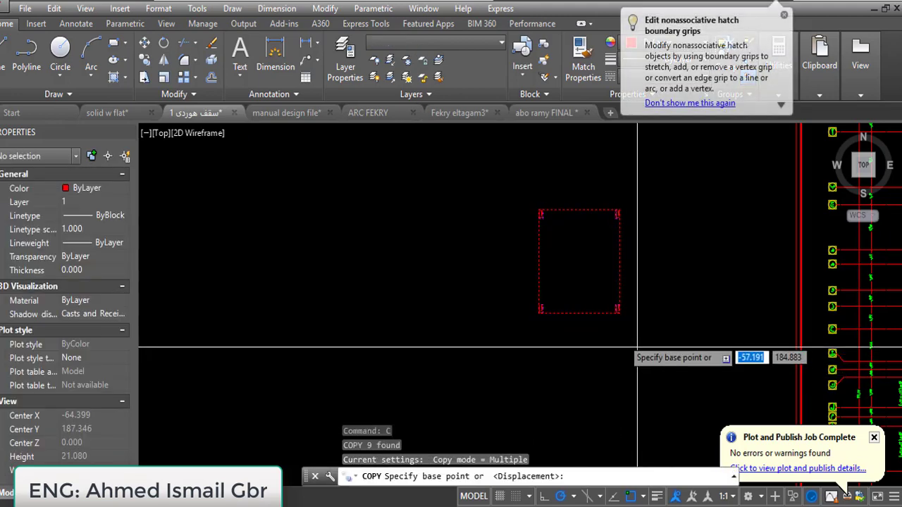
left_click(618, 306)
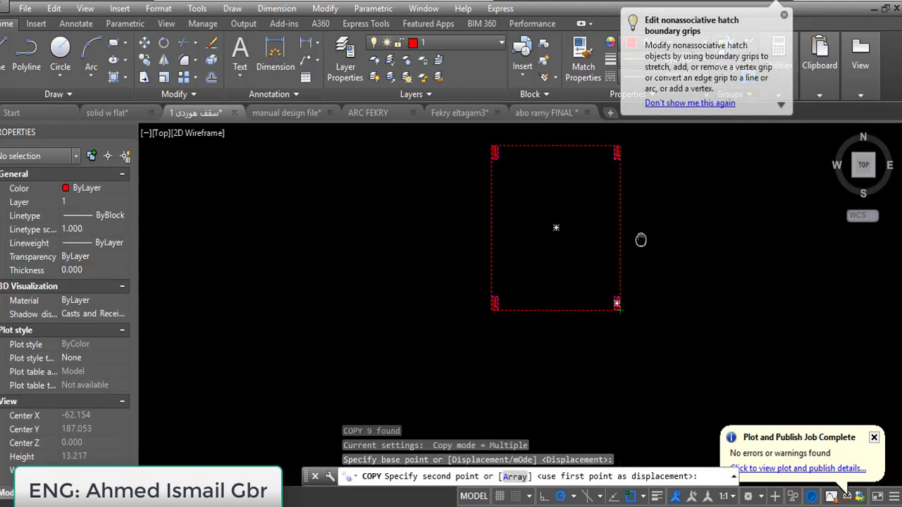
middle_click_drag(636, 215, 652, 361)
scroll(647, 349, "up", 2)
left_click(601, 341)
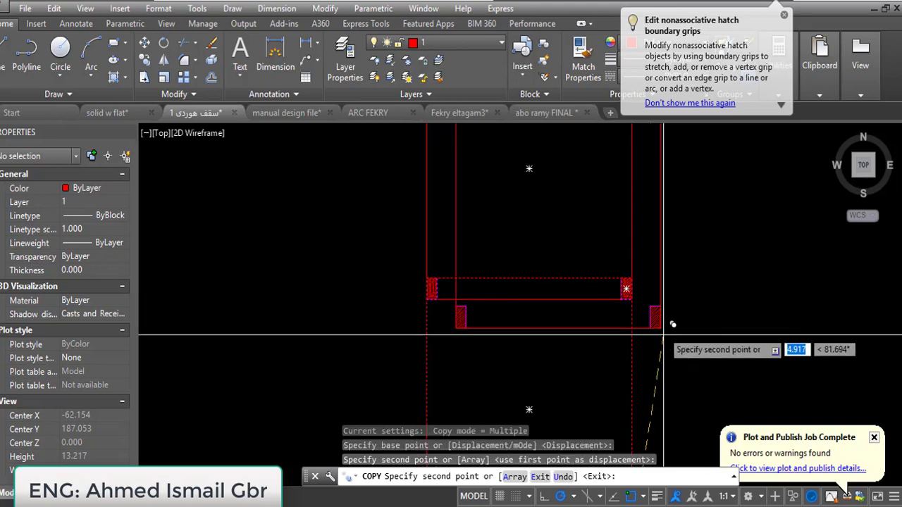
key("Escape")
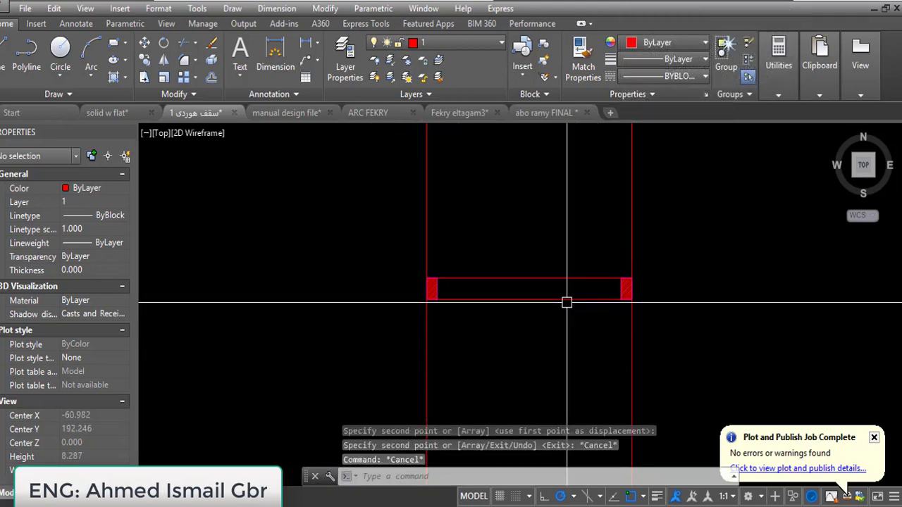
Stretch the upper rectangle's bottom edge up to the top of the shared columns, matching the lower rectangle's top edge.
left_click(564, 298)
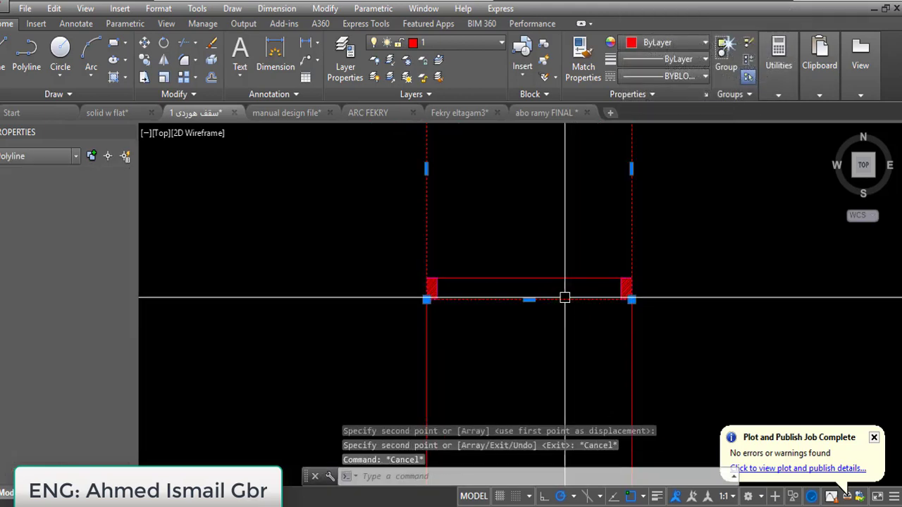
left_click(528, 300)
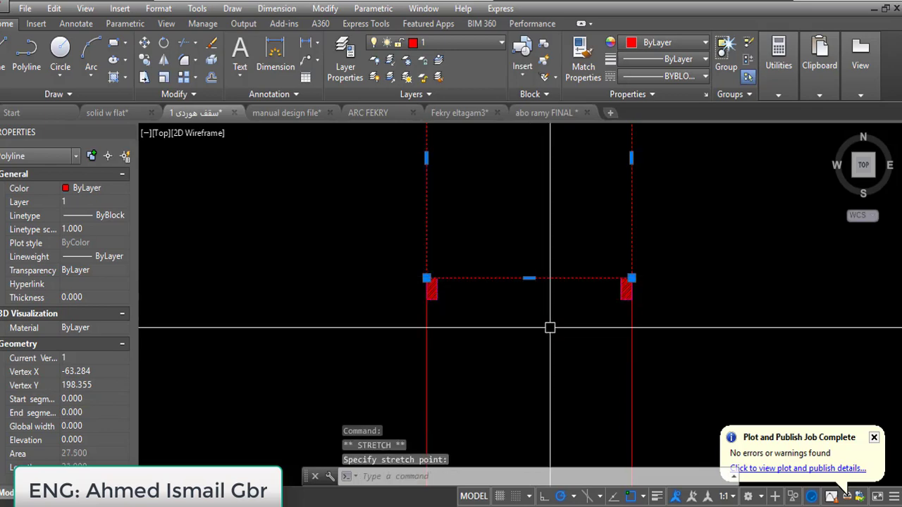
key("Escape")
key("Escape")
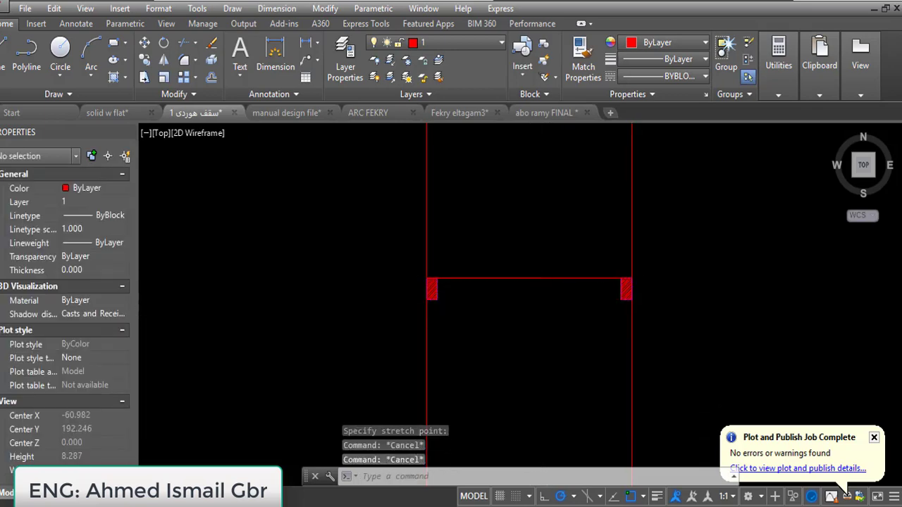
Trim away the shared horizontal edge between the two middle columns.
type("tr")
key("Return")
key("Return")
scroll(540, 287, "down", 1)
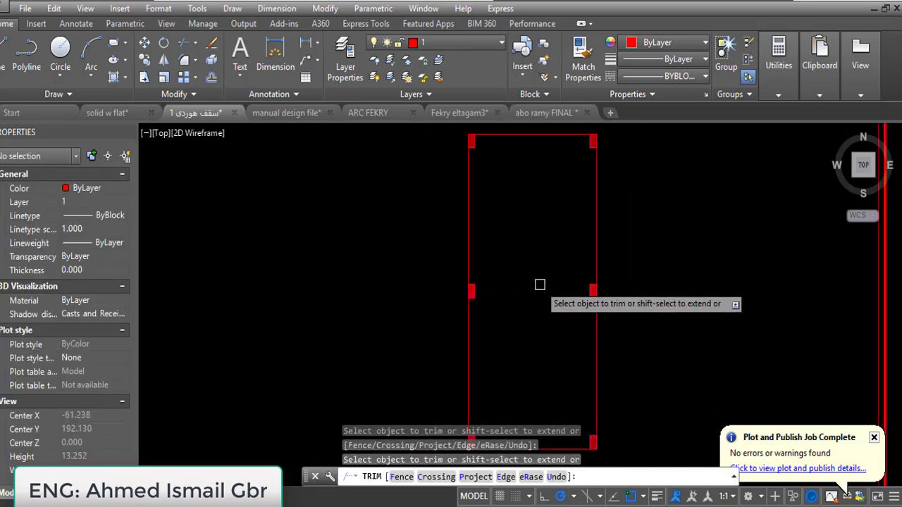
key("Escape")
middle_click_drag(691, 321, 560, 324)
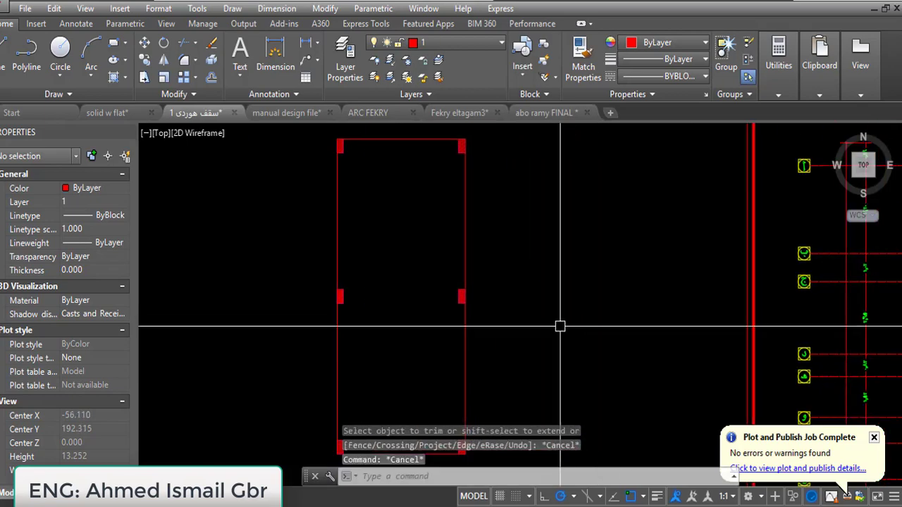
Stretch the lower outline's bottom-right corner and its column straight down by 1.
scroll(399, 261, "down", 2)
scroll(435, 378, "up", 2)
left_click(427, 302)
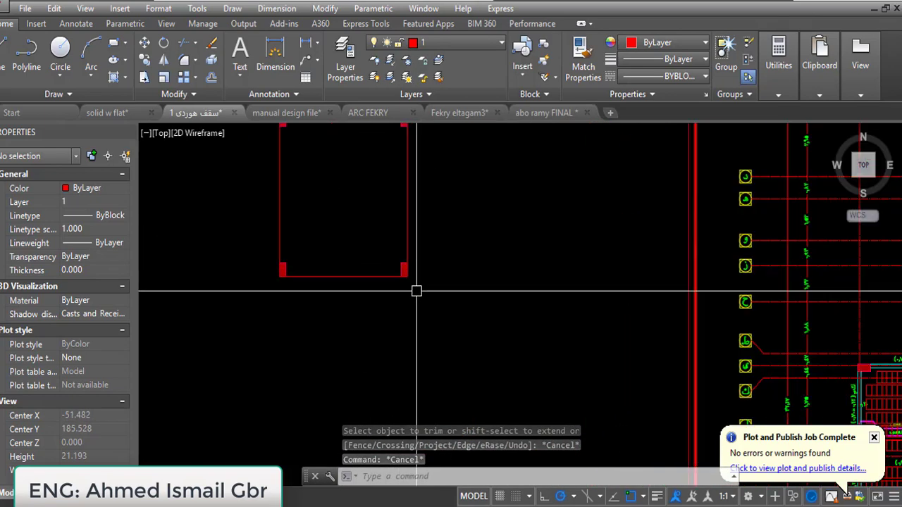
left_click(381, 243)
type("s")
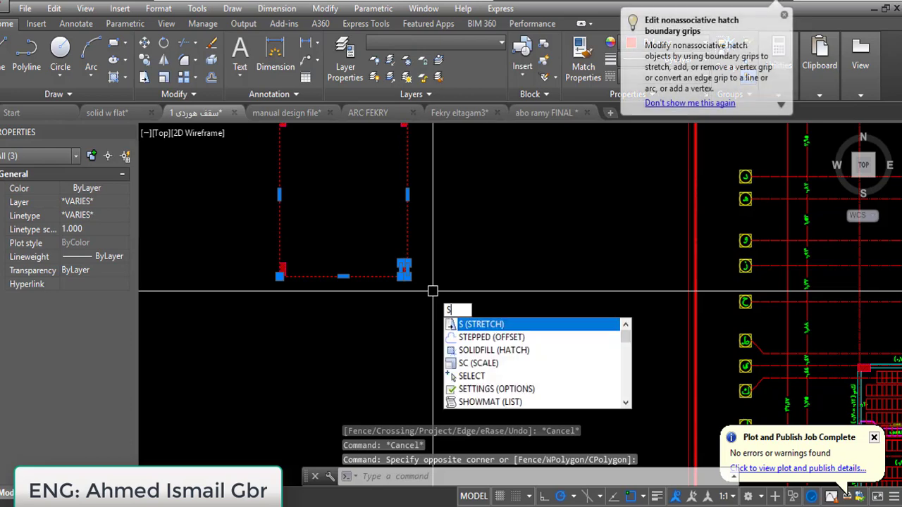
key("Return")
left_click(437, 245)
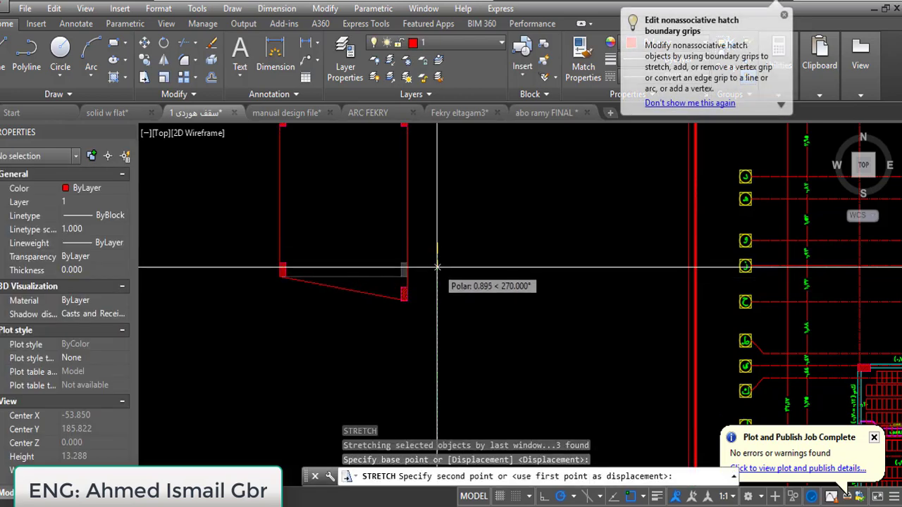
type("1")
key("Return")
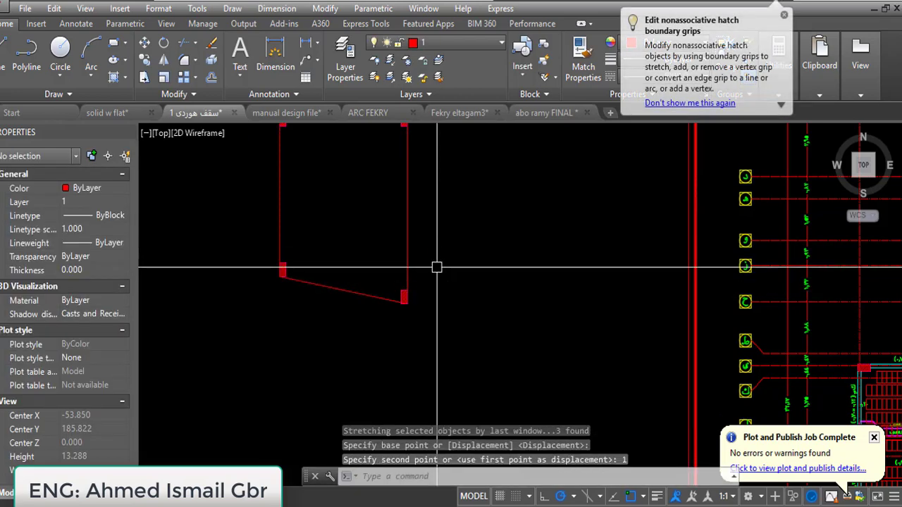
Offset the upper bay's outline 0.25 inward.
middle_click_drag(368, 248, 448, 461)
mouse_move(408, 249)
middle_mouse_down()
mouse_move(400, 269)
mouse_move(388, 265)
mouse_move(364, 177)
middle_mouse_up()
mouse_move(412, 326)
middle_mouse_down()
mouse_move(395, 232)
mouse_move(420, 354)
mouse_move(445, 356)
middle_mouse_up()
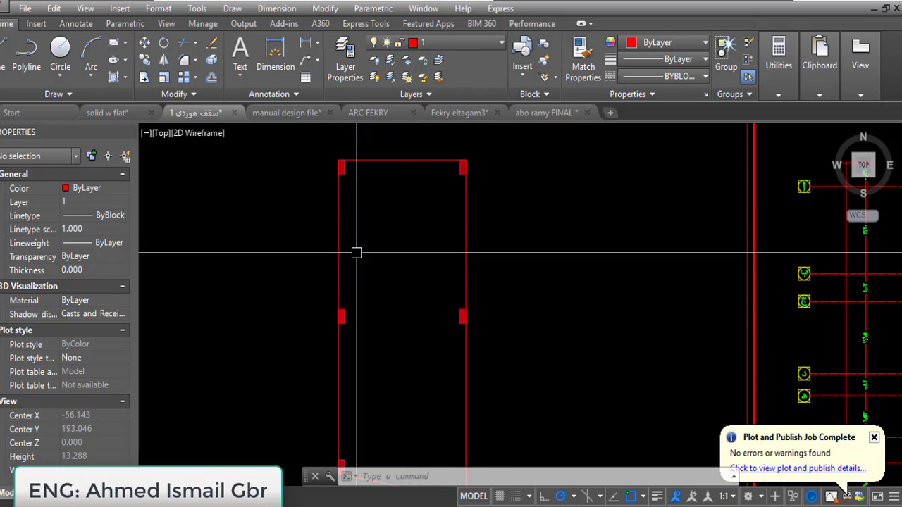
scroll(388, 282, "down", 2)
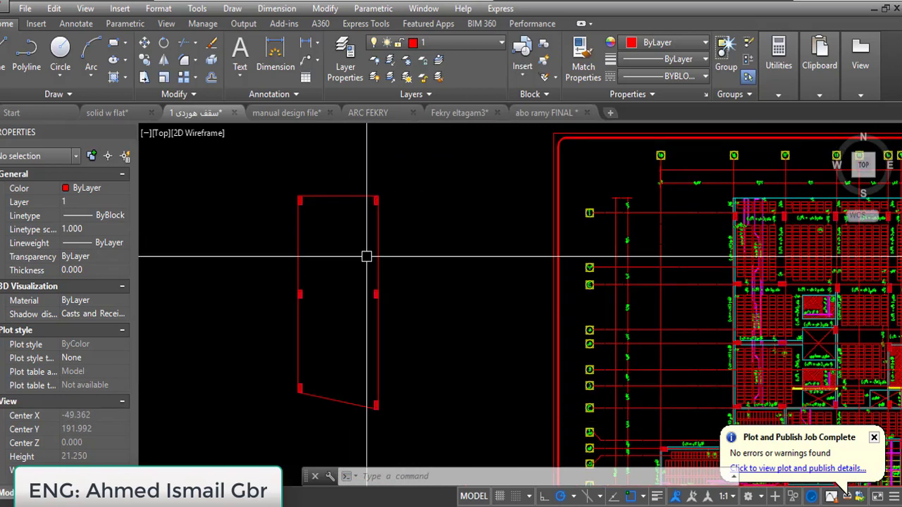
scroll(370, 194, "up", 2)
scroll(370, 211, "down", 2)
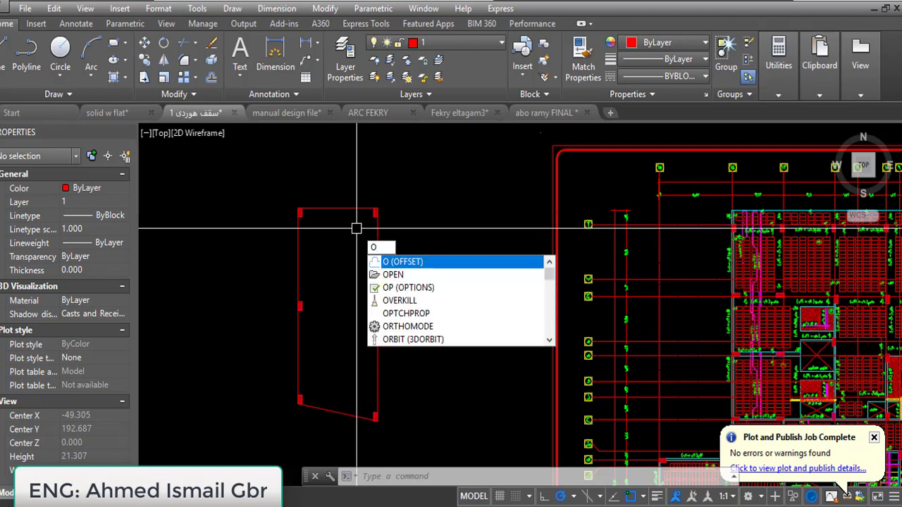
key("Return")
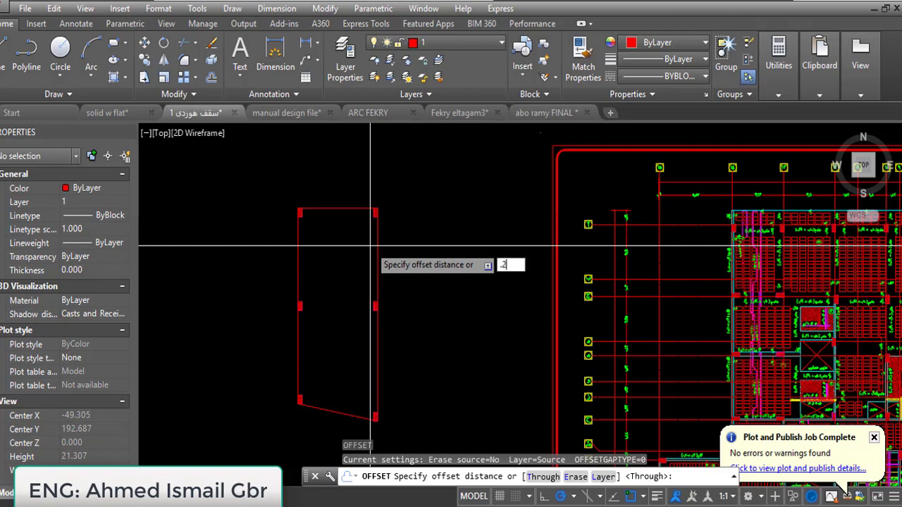
key("Return")
scroll(367, 213, "up", 2)
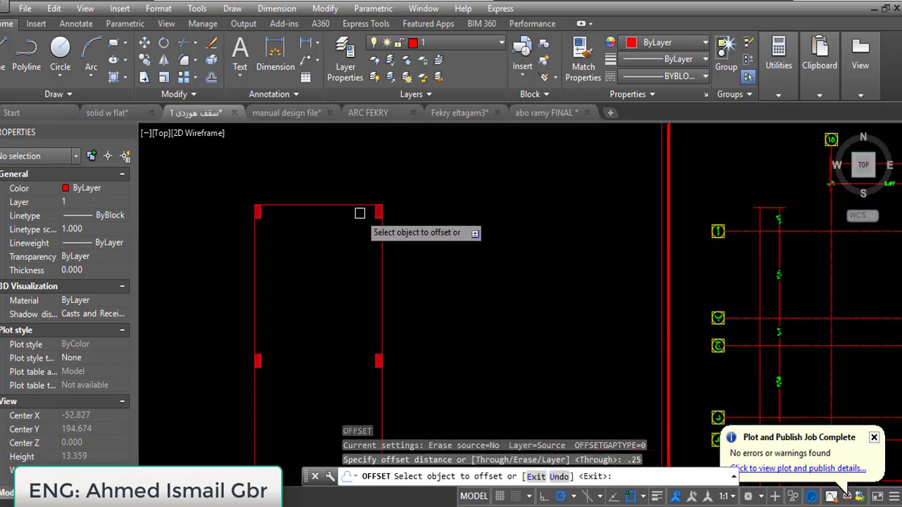
left_click(378, 255)
left_click(340, 397)
scroll(340, 396, "up", 2)
middle_click_drag(340, 397, 332, 260)
scroll(396, 286, "down", 3)
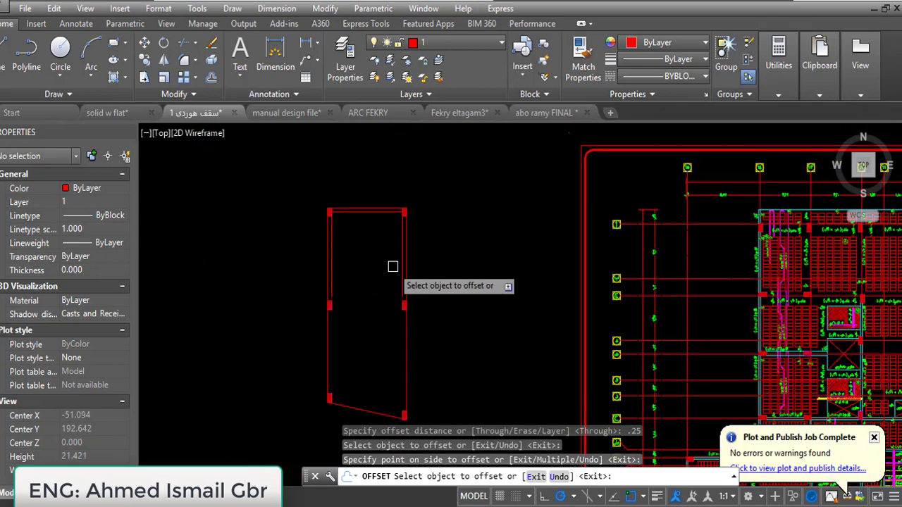
Erase the inner offset copy of the upper bay's outline.
key("F1")
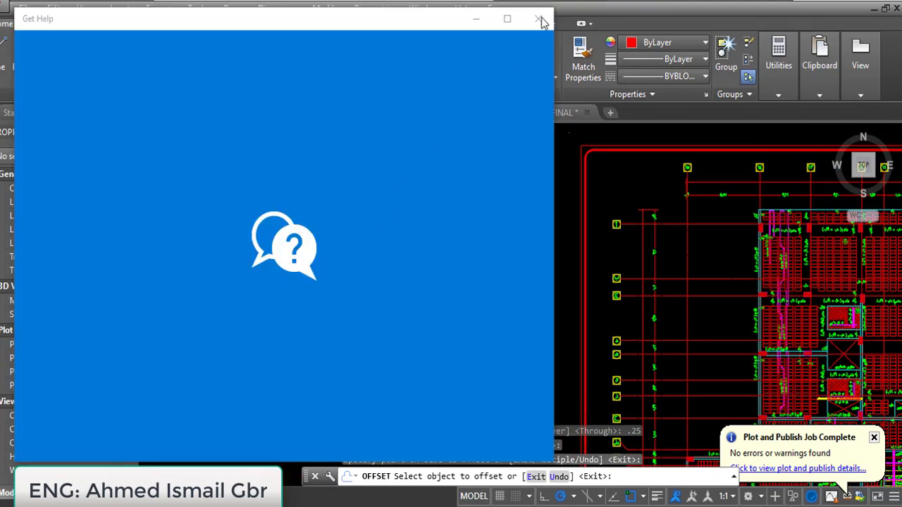
left_click(540, 19)
key("Escape")
left_click(380, 211)
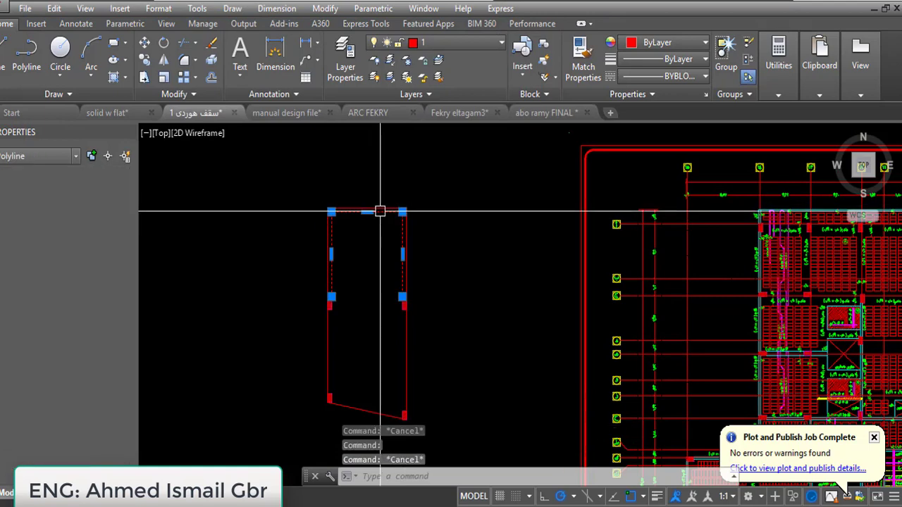
type("E")
key("Return")
Explode the upper bay's outline and offset its top edge 1 outward.
left_click(381, 185)
left_click(373, 203)
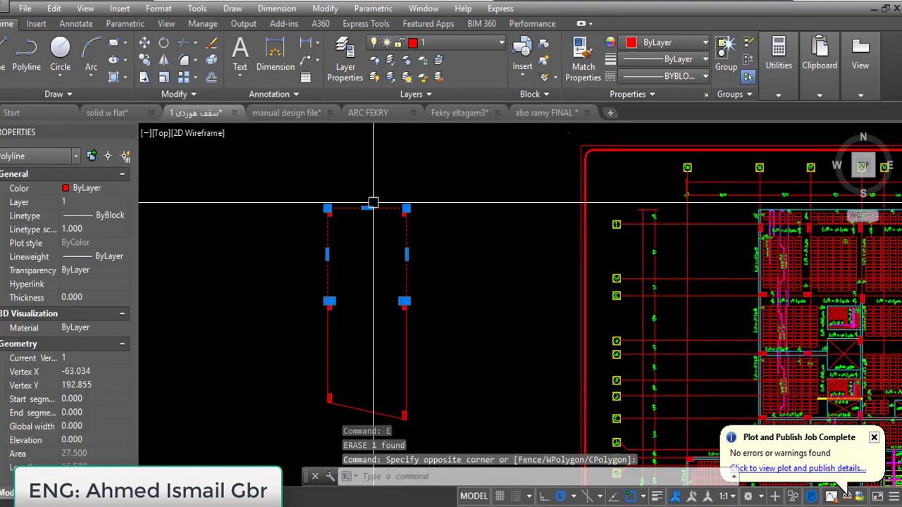
key("Return")
type("o")
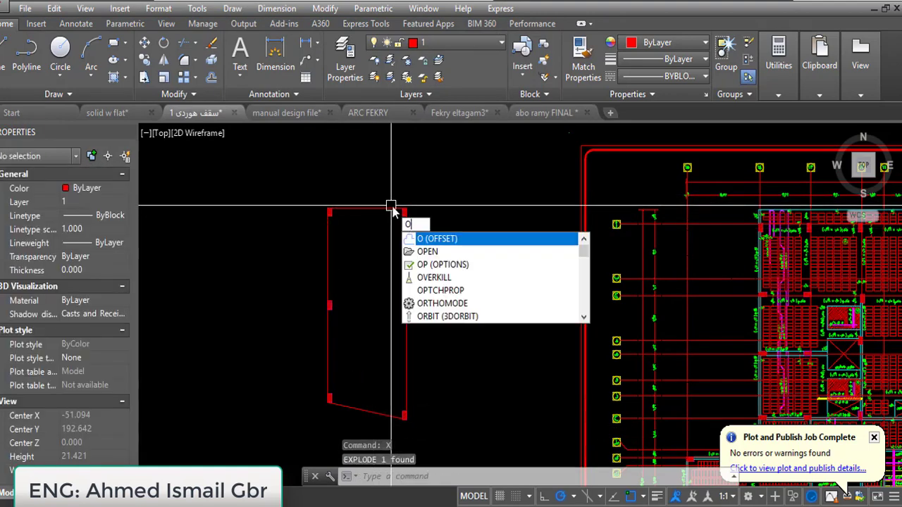
key("Return")
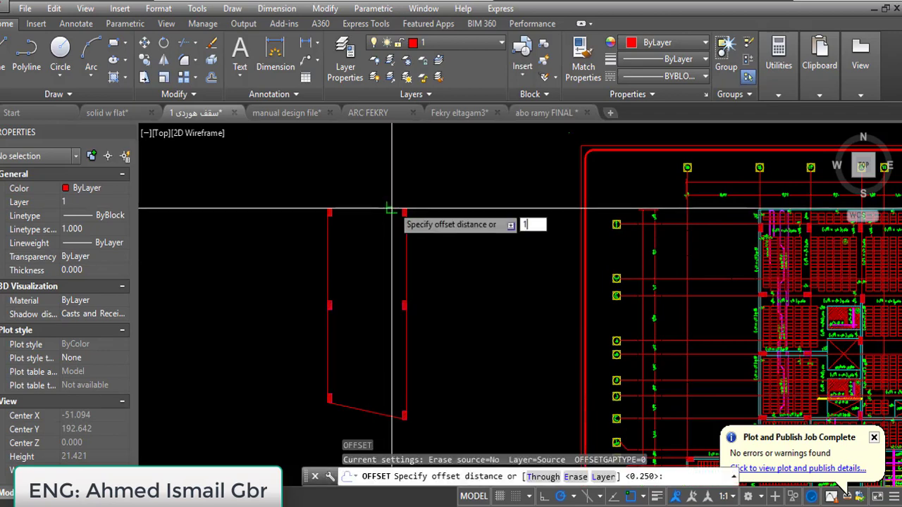
type("1")
key("Return")
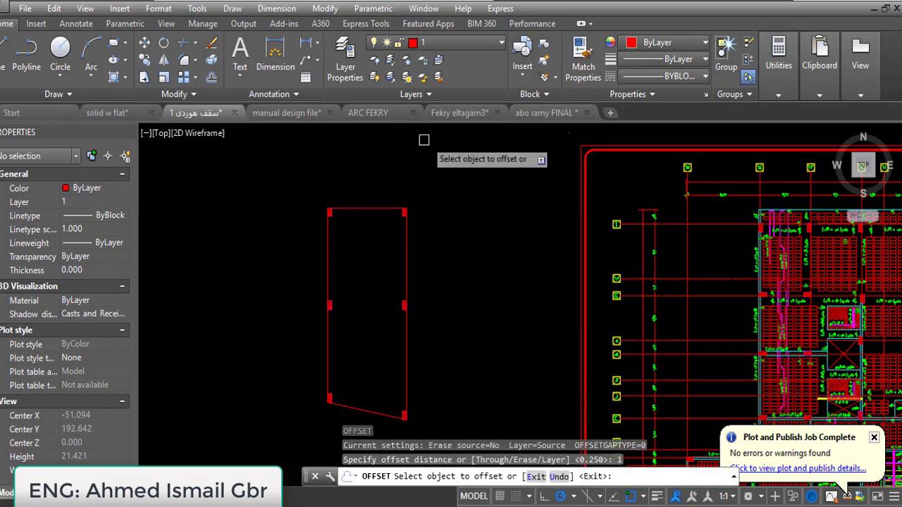
left_click(364, 206)
left_click(355, 197)
Offset the lower bay's outline outward by 1.
left_click(329, 345)
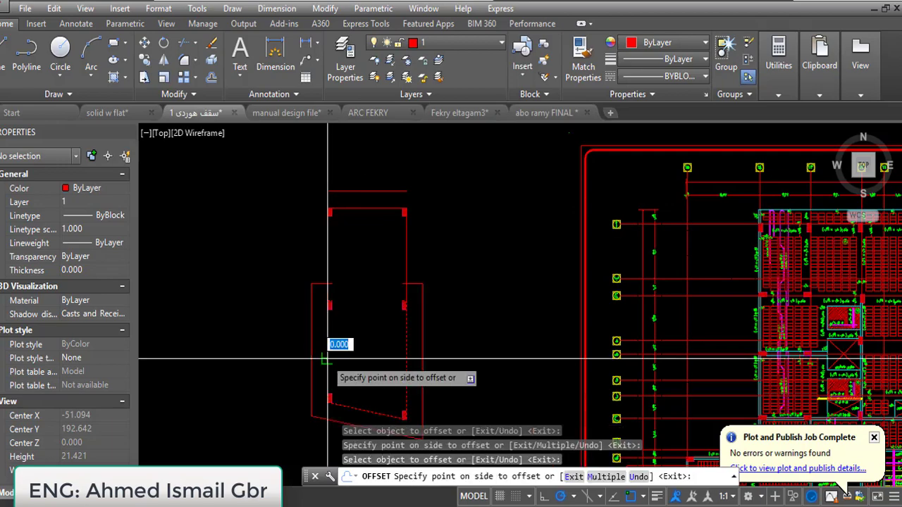
left_click(295, 367)
key("Return")
mouse_move(326, 372)
middle_mouse_down()
mouse_move(331, 288)
mouse_move(355, 306)
middle_mouse_up()
scroll(331, 324, "up", 4)
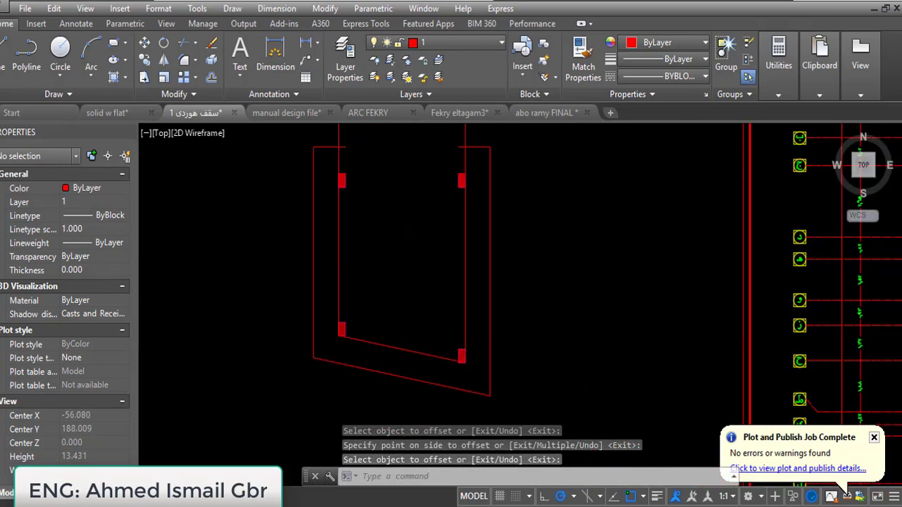
Draw horizontal lines from the outer corners of the bottom-left and middle-left columns to the offset outline's left edge.
type("l")
key("Return")
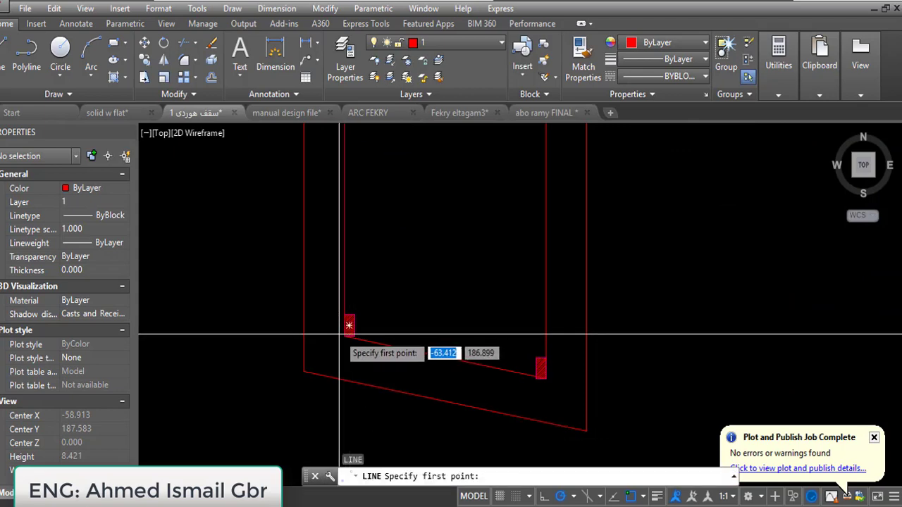
left_click(343, 336)
left_click(303, 336)
key("Return")
middle_click_drag(376, 230, 414, 371)
key("Return")
left_click(372, 225)
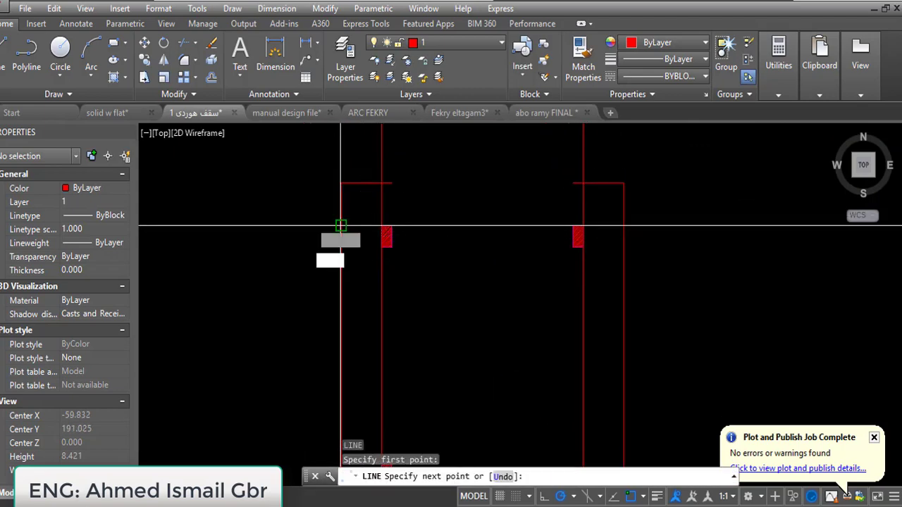
key("Escape")
Explode the lower offset outline and trim its left edge above the upper connecting line.
left_click(354, 183)
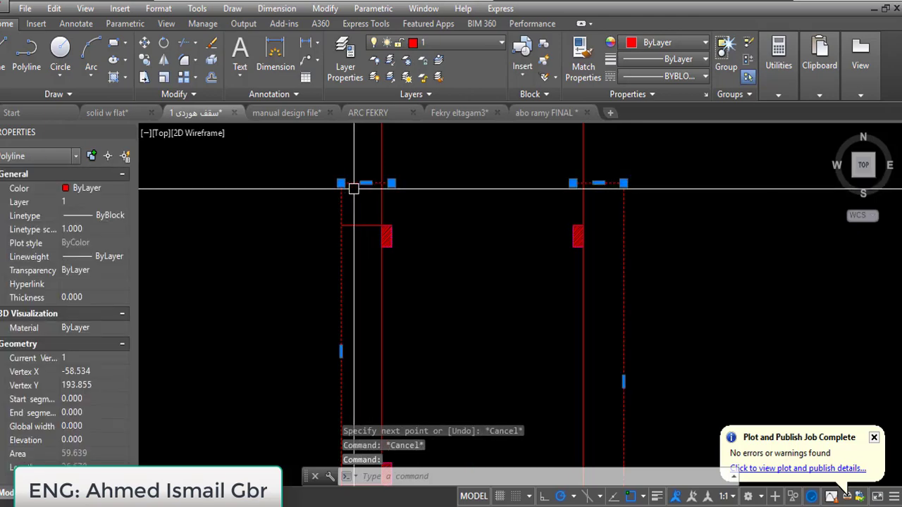
type("x")
key("Return")
type("tr")
key("Return")
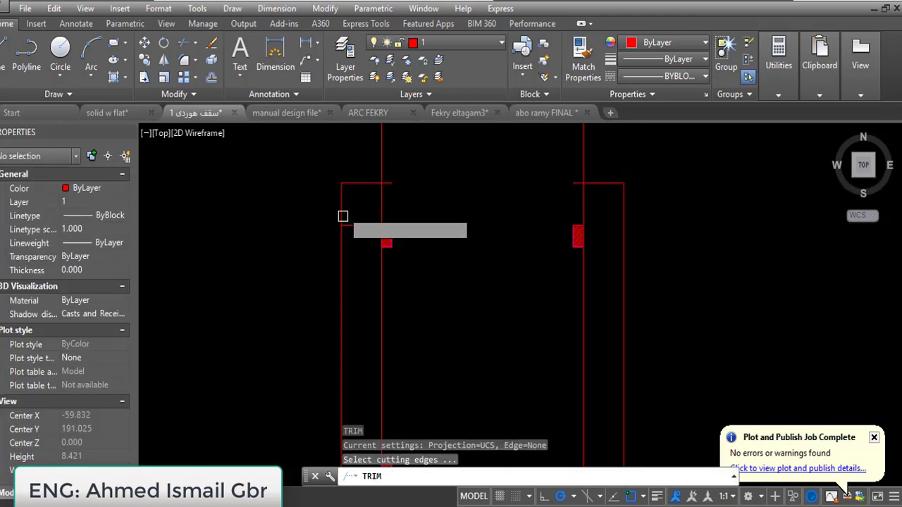
key("Return")
left_click(343, 204)
key("Escape")
Erase the leftover lower offset segments: both short top pieces, the right edge and the sloped bottom edge.
left_click(355, 184)
type("e")
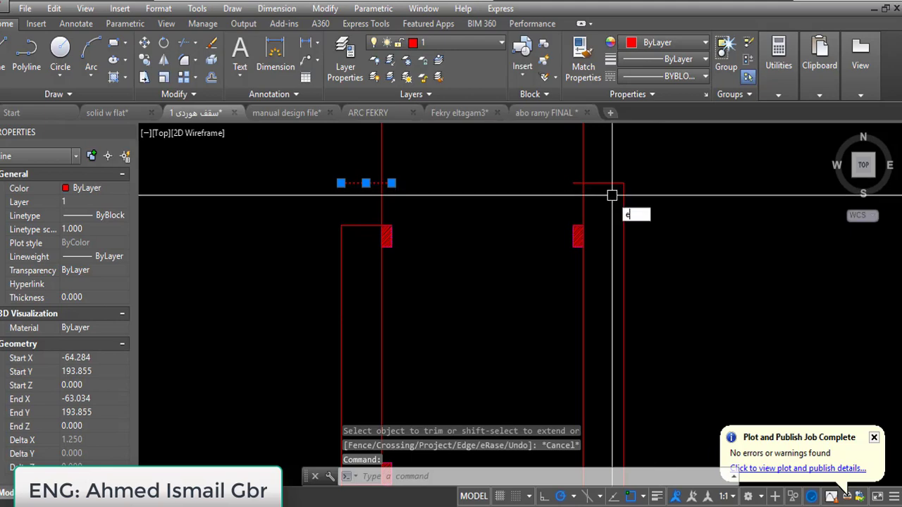
key("Return")
left_click(601, 182)
key("Return")
scroll(563, 188, "down", 3)
left_click(576, 206)
key("Return")
scroll(557, 292, "up", 2)
left_click(564, 278)
key("Delete")
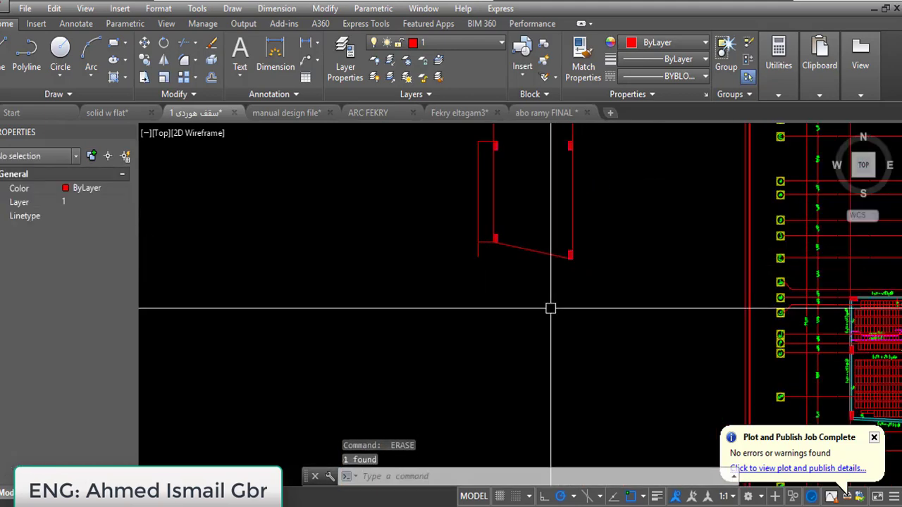
Trim the offset left edge below the lower connecting line.
key("Return")
key("Return")
key("Escape")
middle_click_drag(489, 264, 539, 332)
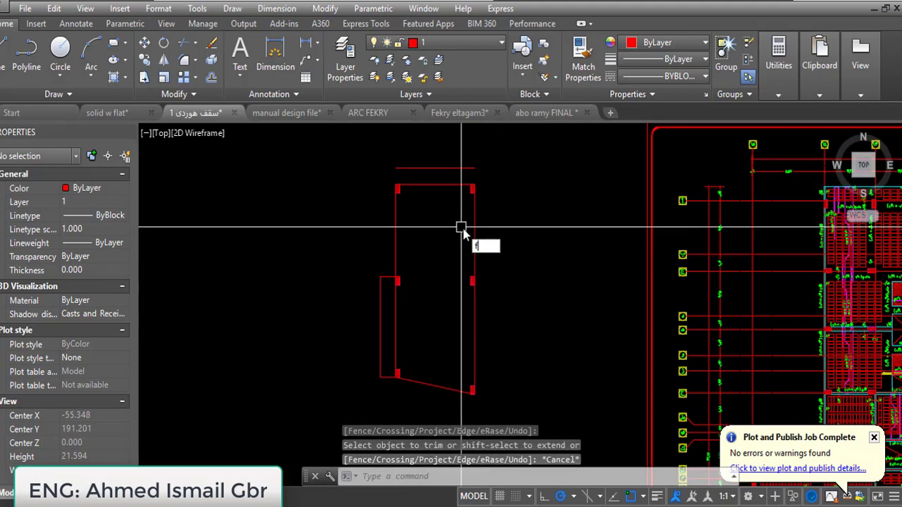
Fillet the offset top line with the upper bay's right and left edges to form closed corners.
key("Return")
left_click(458, 169)
left_click(472, 201)
key("Return")
left_click(444, 171)
left_click(396, 206)
key("Escape")
Trim away the old top edge between the upper columns and the inner edge along the left projection.
mouse_move(503, 290)
middle_mouse_down()
mouse_move(467, 256)
mouse_move(463, 263)
middle_mouse_up()
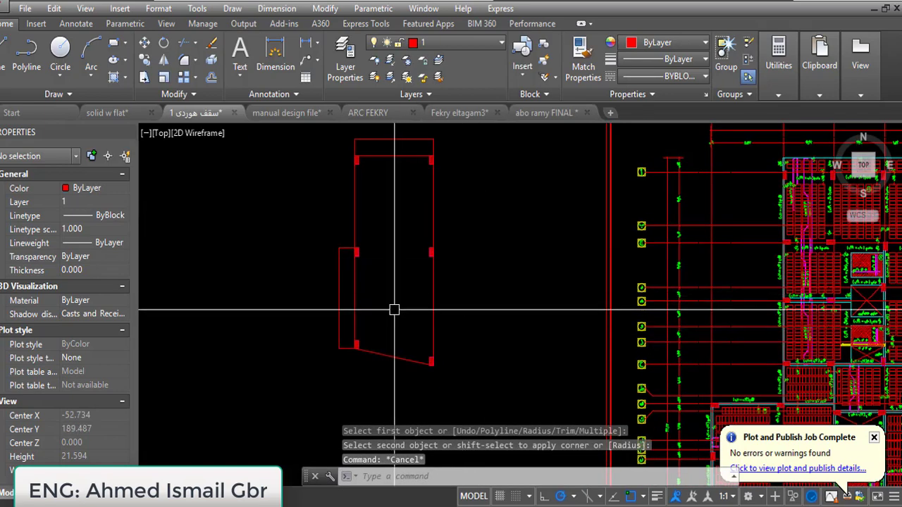
key("Return")
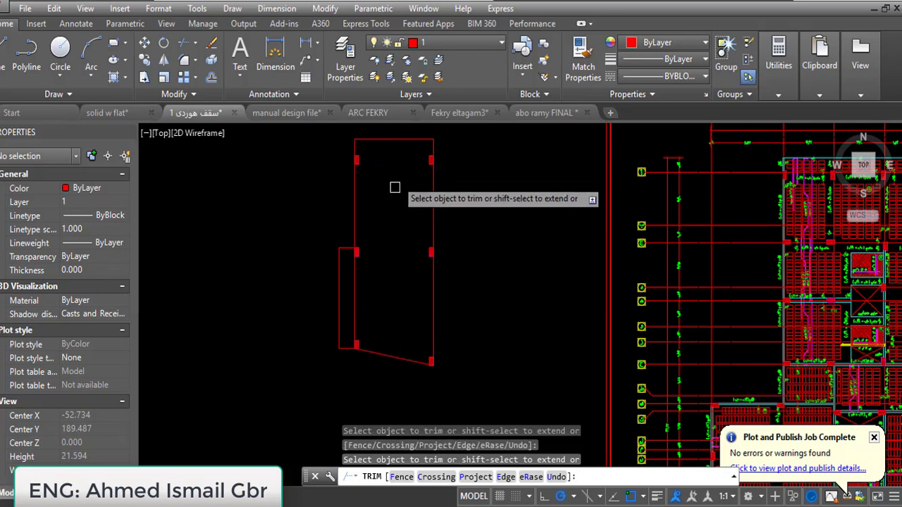
key("Escape")
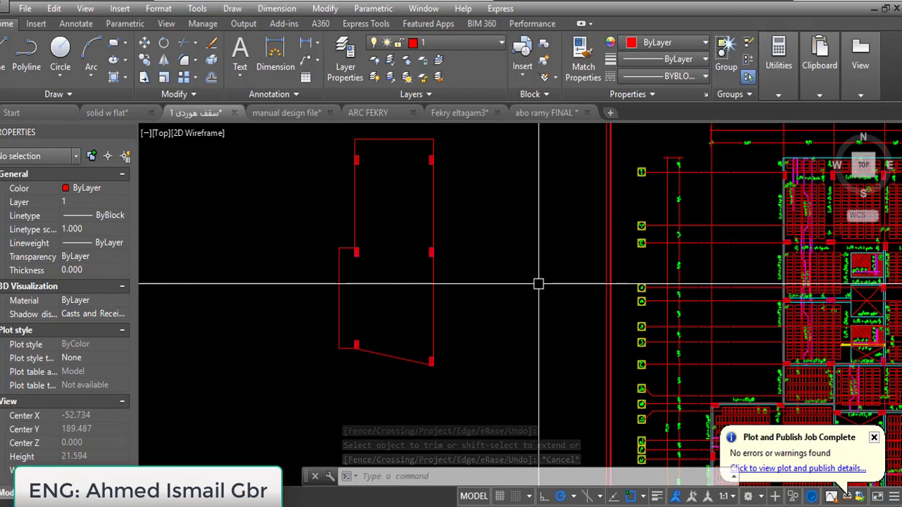
Offset the right edge of the upper bay inward by 0.25.
middle_click_drag(463, 164, 467, 177)
scroll(460, 268, "up", 2)
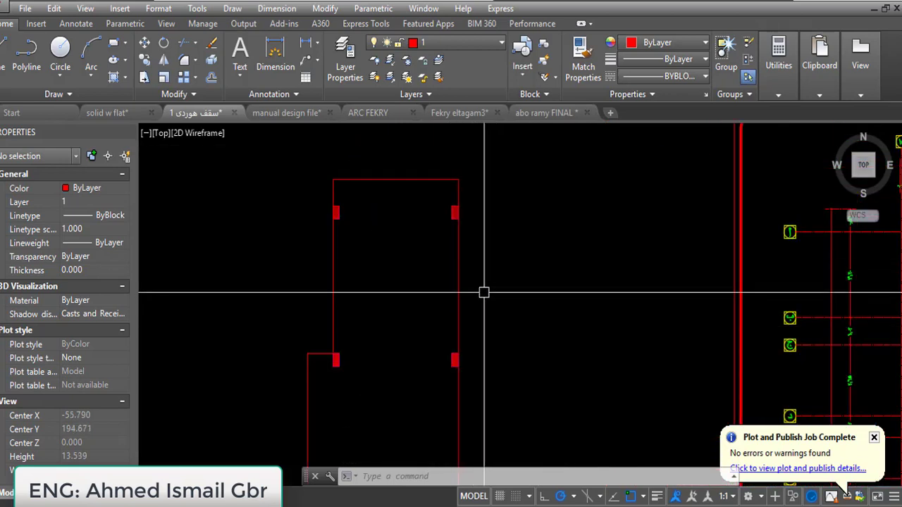
scroll(493, 307, "down", 4)
scroll(472, 299, "up", 2)
type("o")
key("Return")
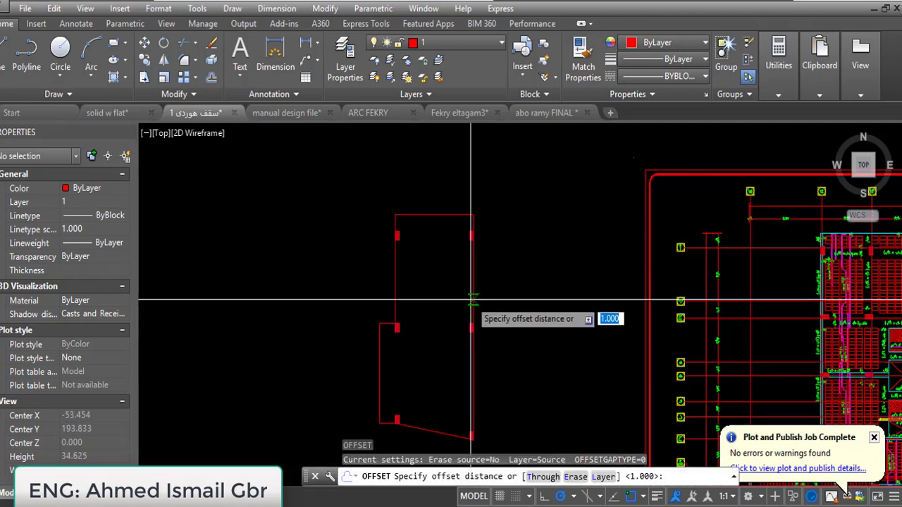
type("0.25")
key("Return")
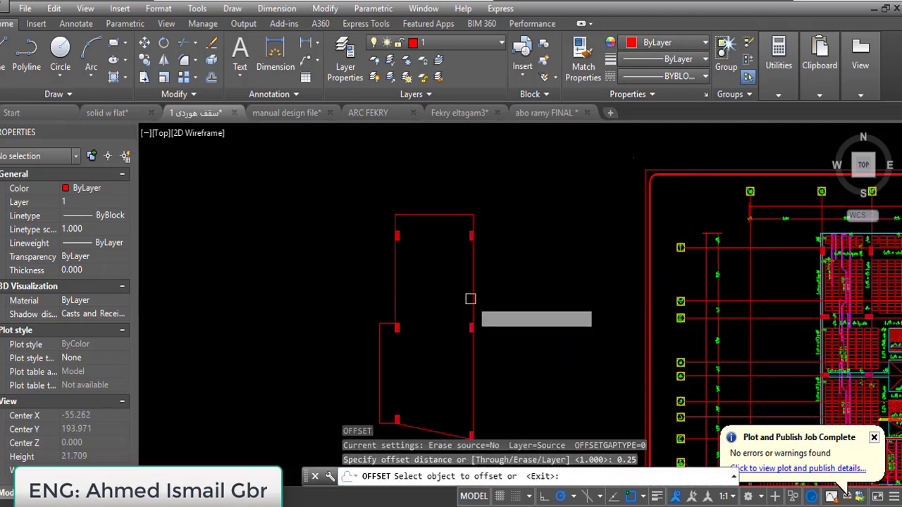
left_click(472, 275)
left_click(468, 348)
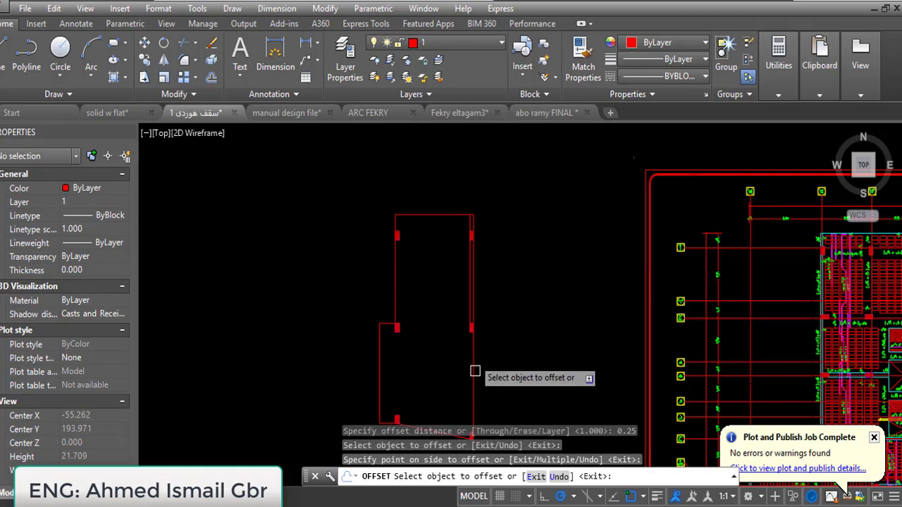
Offset the lower bay's right and sloped bottom edges and the upper bay's left edge inward by 0.25.
left_click(470, 376)
left_click(457, 382)
middle_click_drag(457, 383, 468, 287)
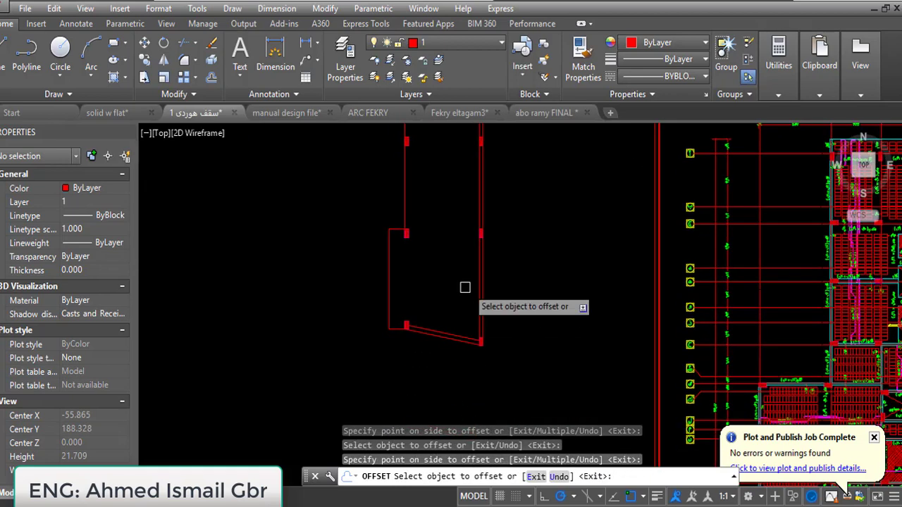
middle_click_drag(434, 199, 435, 285)
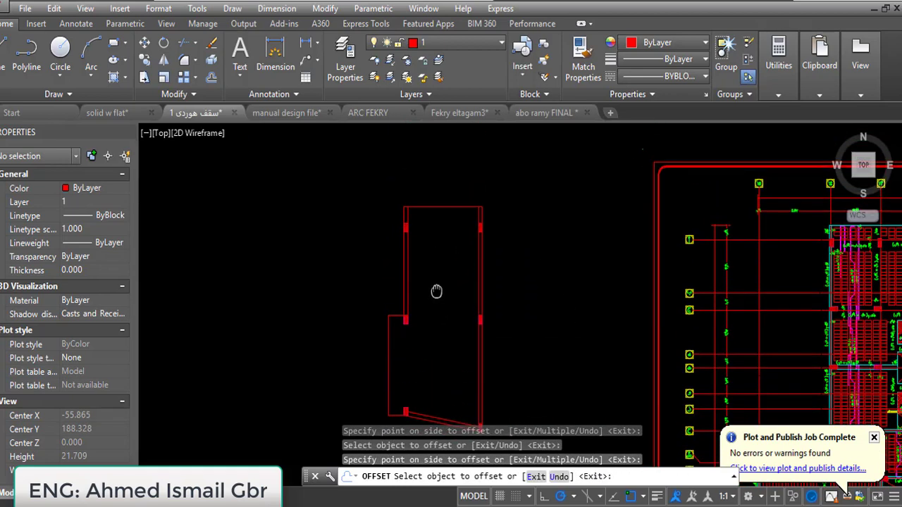
key("Return")
Add a horizontal linear dimension between the inner left and right edges of the upper bay.
scroll(453, 241, "up", 2)
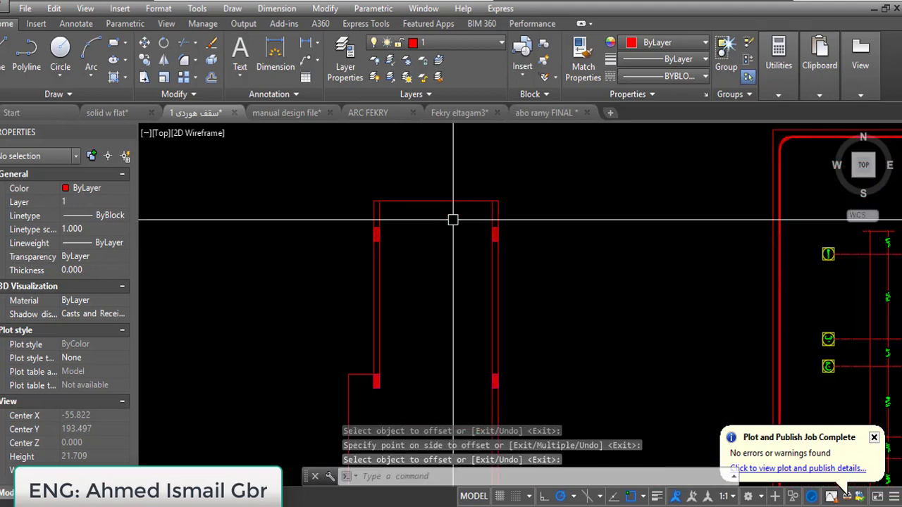
middle_click_drag(542, 318, 525, 267)
mouse_move(510, 328)
middle_mouse_down()
mouse_move(515, 217)
mouse_move(550, 400)
middle_mouse_up()
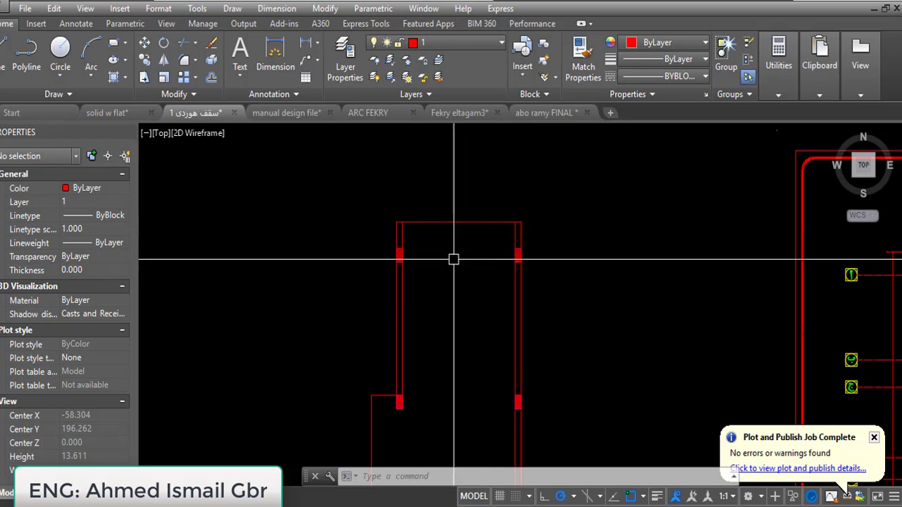
mouse_move(471, 316)
middle_mouse_down()
mouse_move(477, 225)
mouse_move(473, 235)
middle_mouse_up()
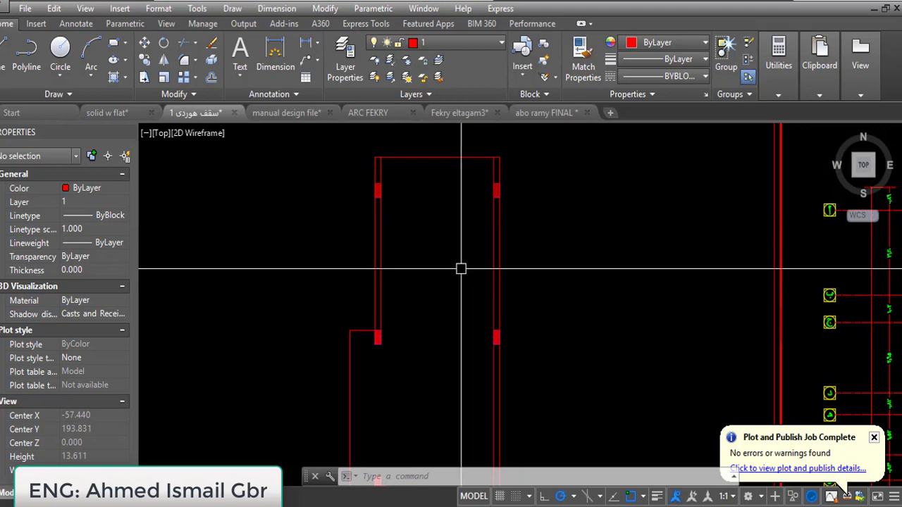
mouse_move(455, 305)
middle_mouse_down()
mouse_move(398, 309)
mouse_move(383, 255)
mouse_move(398, 328)
mouse_move(405, 264)
middle_mouse_up()
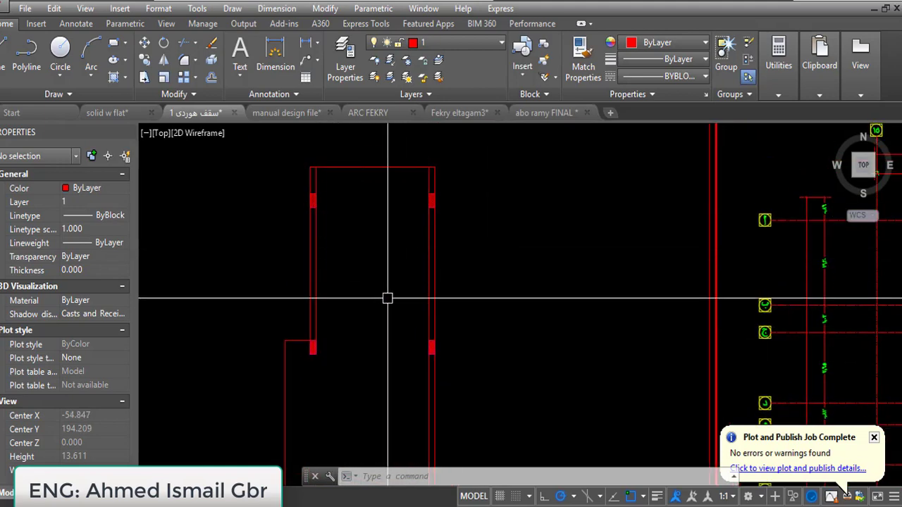
type("dli")
key("Return")
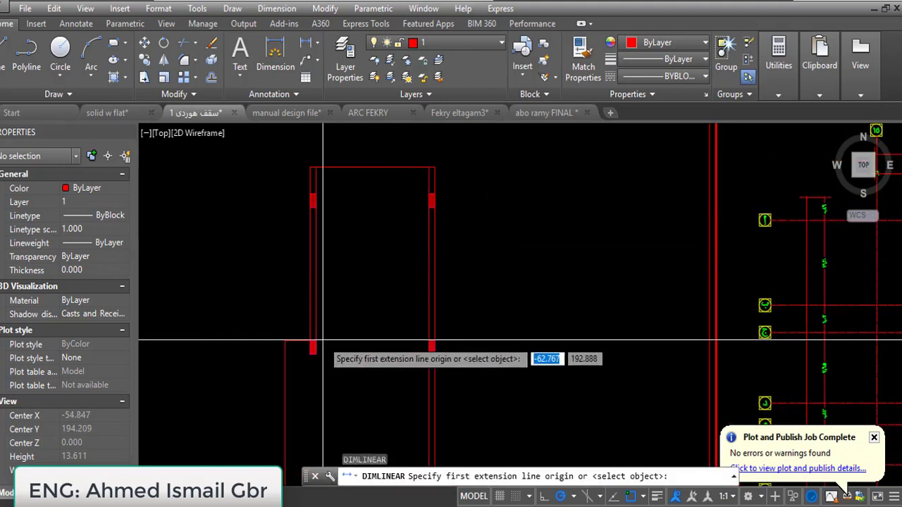
left_click(315, 296)
left_click(426, 297)
left_click(402, 291)
key("Return")
left_click(429, 347)
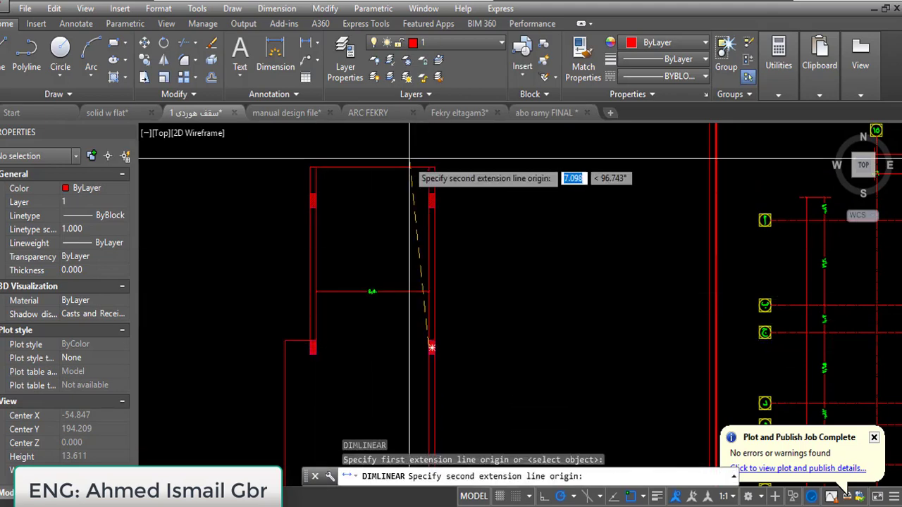
left_click(429, 169)
key("Escape")
Add a vertical linear dimension between the two upper columns along the right edge.
key("Return")
left_click(429, 346)
left_click(431, 201)
left_click(409, 207)
scroll(429, 326, "up", 2)
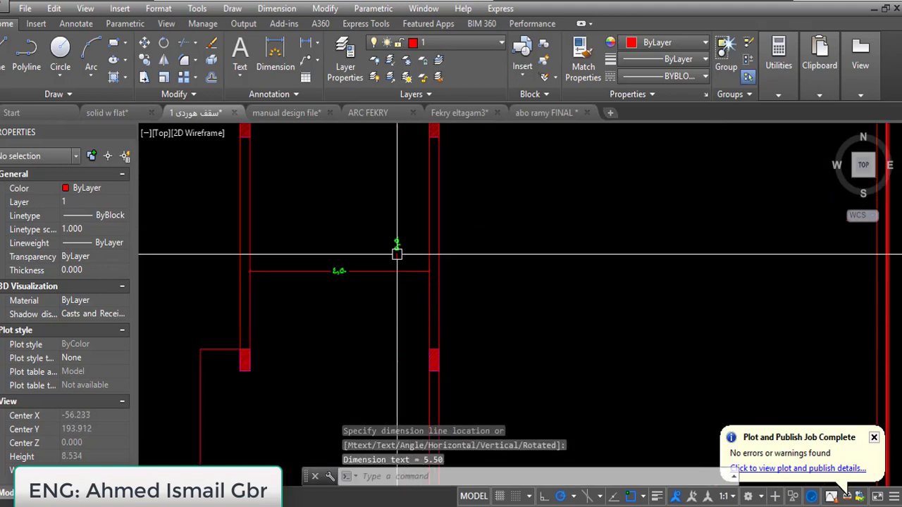
middle_click_drag(390, 263, 467, 296)
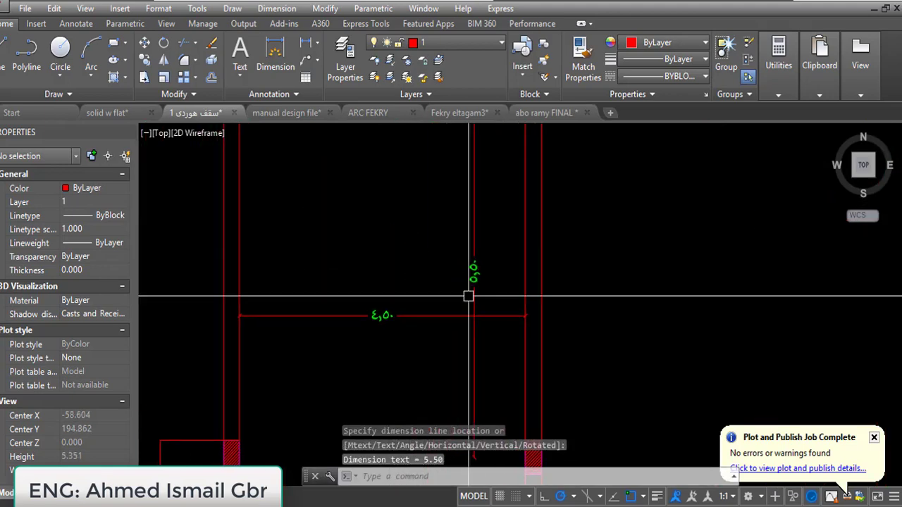
Erase the horizontal and vertical dimensions inside the upper bay.
scroll(455, 288, "down", 2)
left_click(479, 324)
left_click(421, 262)
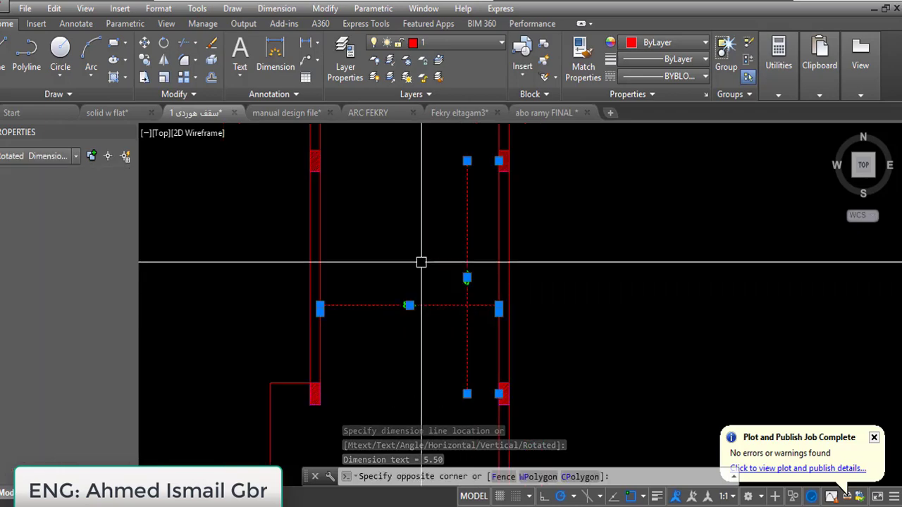
left_click(405, 303)
type("E")
key("Return")
Offset the inner right and inner left lines of the upper bay a further 0.2 inward.
middle_click_drag(442, 181, 440, 244)
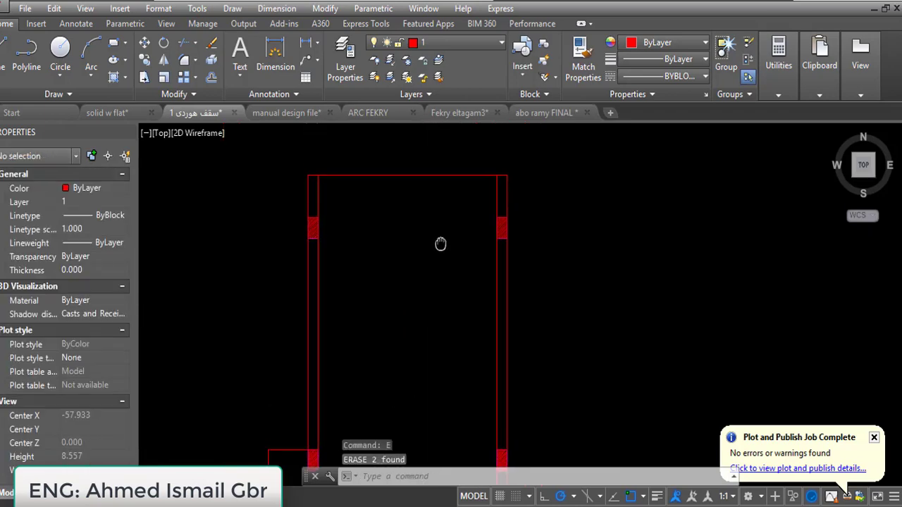
middle_click_drag(481, 276, 443, 217)
middle_click_drag(465, 276, 446, 293)
type("o")
key("Return")
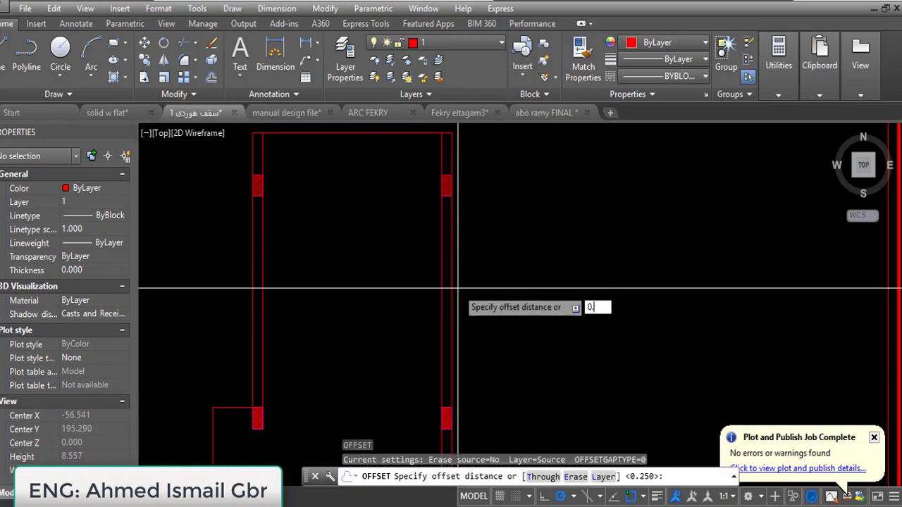
key("Return")
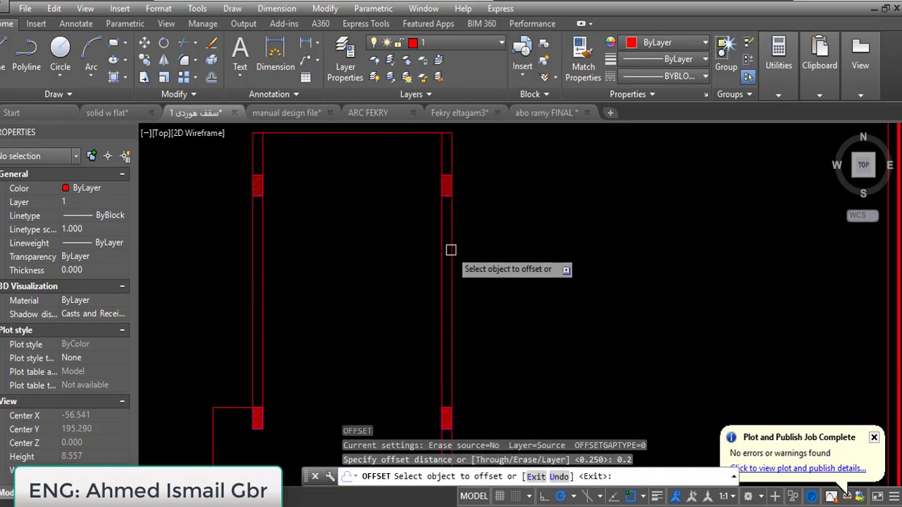
left_click(451, 250)
left_click(322, 268)
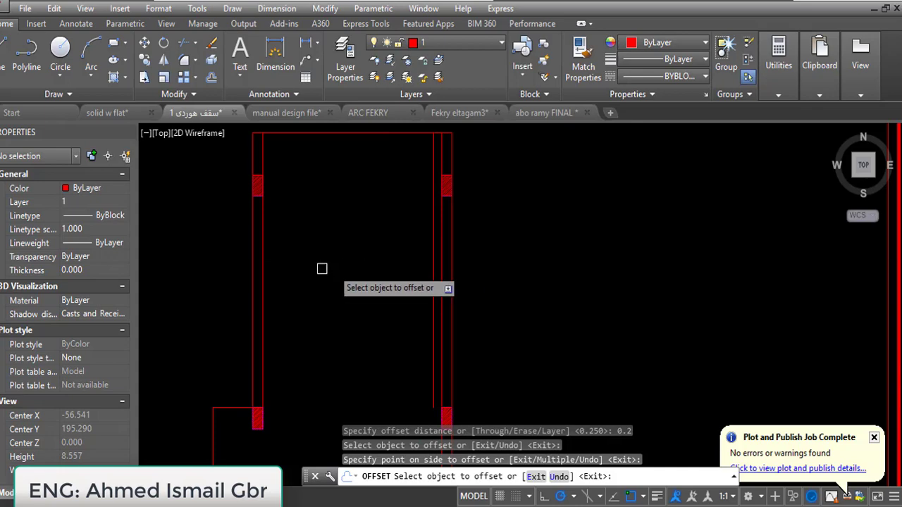
left_click(265, 256)
left_click(331, 303)
Offset the inner right and sloped bottom lines of the lower bay a further 0.2 inward.
middle_click_drag(373, 169, 368, 128)
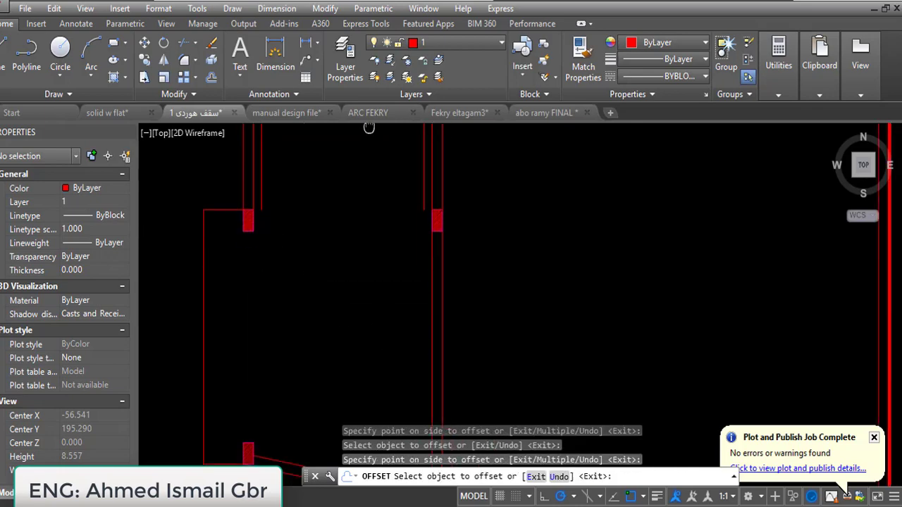
left_click(431, 252)
left_click(386, 310)
mouse_move(383, 315)
middle_mouse_down()
mouse_move(382, 198)
mouse_move(390, 316)
mouse_move(384, 282)
middle_mouse_up()
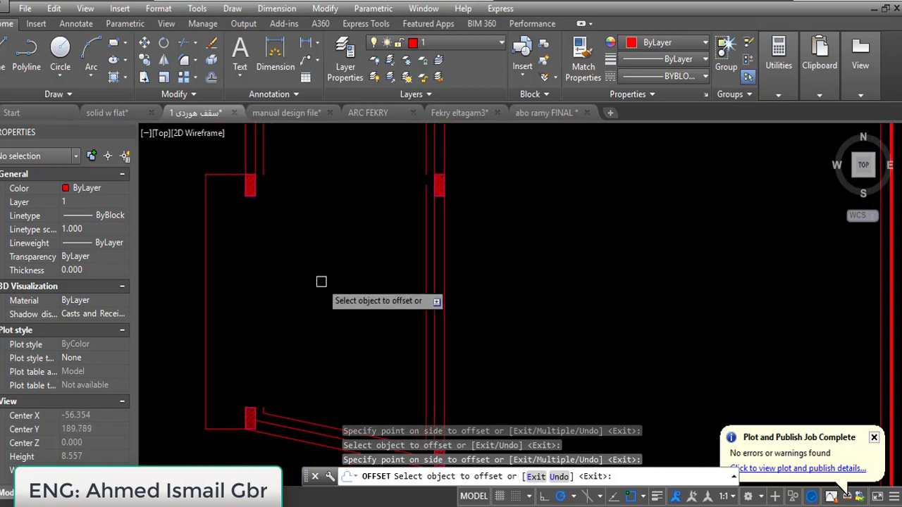
key("Return")
Draw a horizontal line connecting the two topmost columns at their mid-height.
mouse_move(396, 195)
middle_mouse_down()
mouse_move(425, 331)
mouse_move(436, 298)
middle_mouse_up()
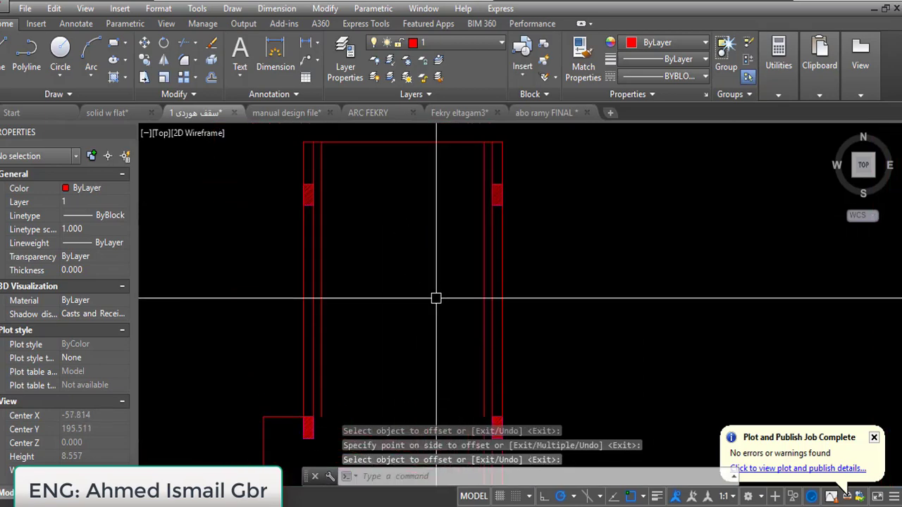
type("l")
key("Return")
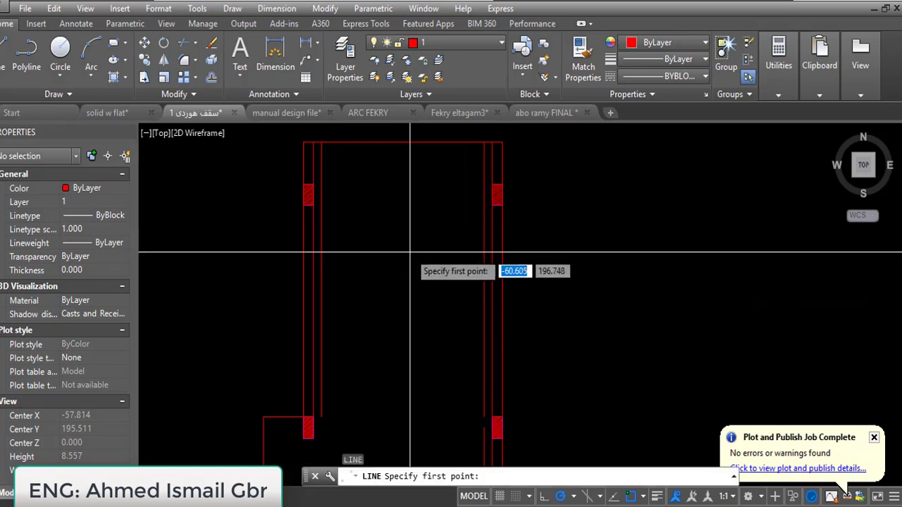
left_click(497, 195)
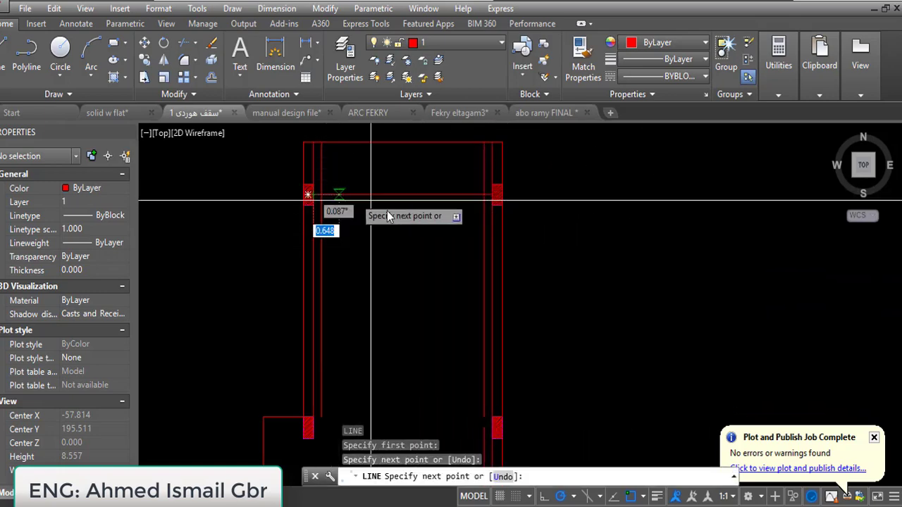
left_click(491, 194)
key("Return")
middle_click_drag(463, 290, 438, 256)
middle_click_drag(362, 224, 383, 282)
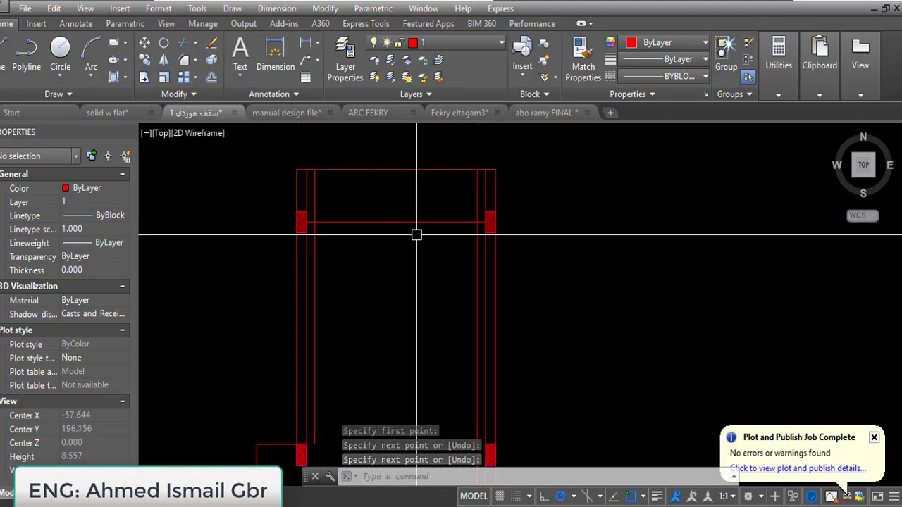
scroll(430, 233, "up", 1)
middle_click_drag(431, 205, 430, 152)
scroll(410, 176, "down", 1)
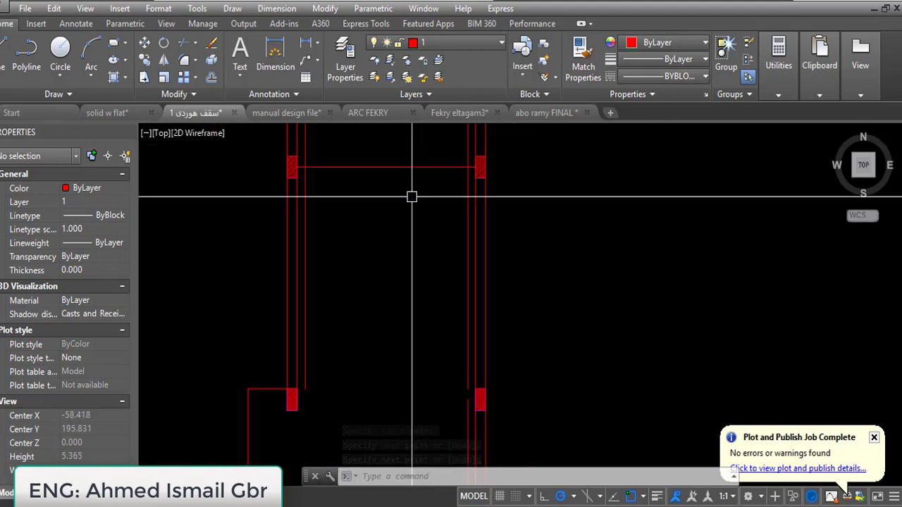
middle_click_drag(362, 183, 364, 214)
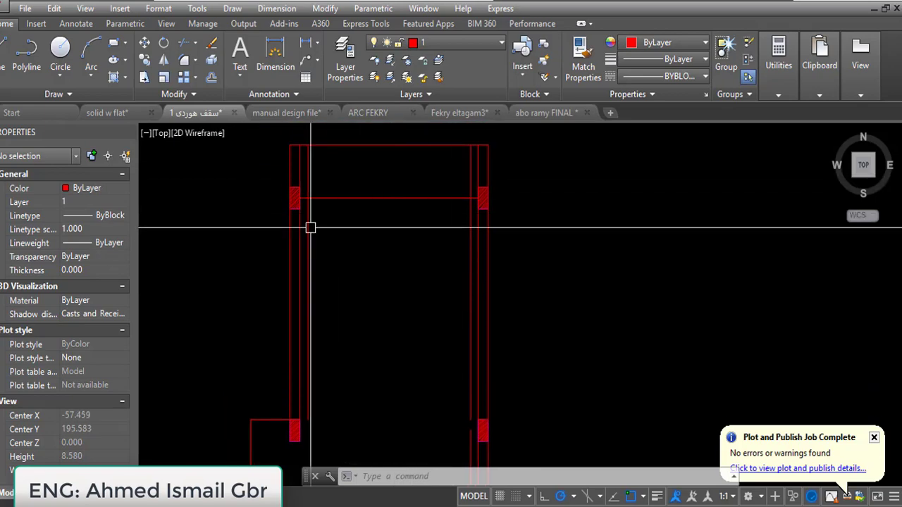
middle_click_drag(371, 176, 381, 228)
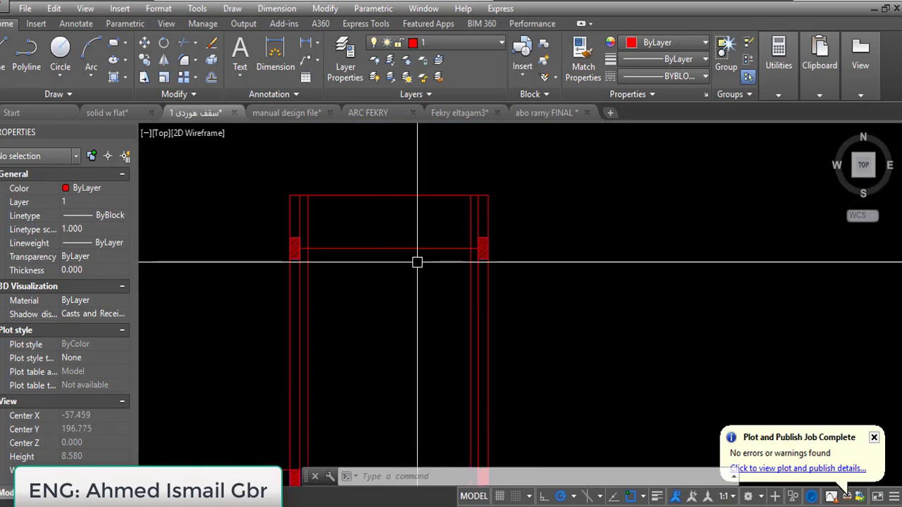
key("Return")
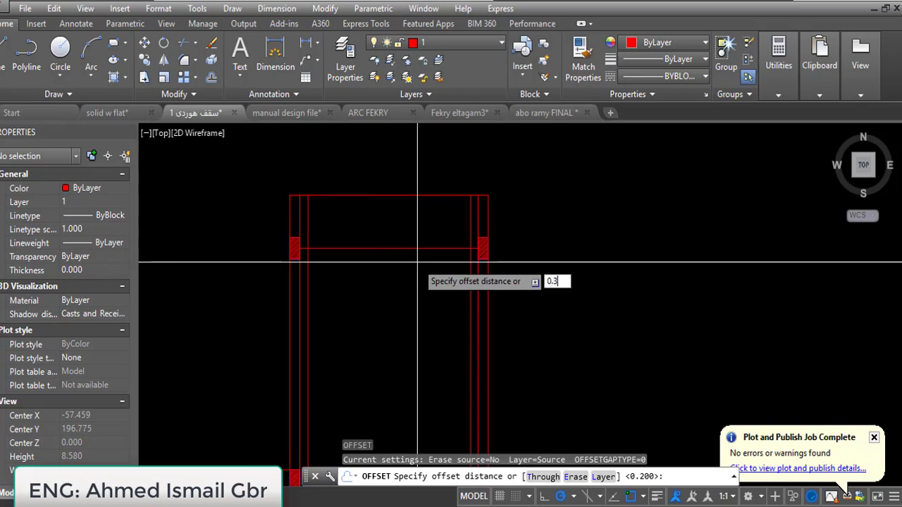
key("Return")
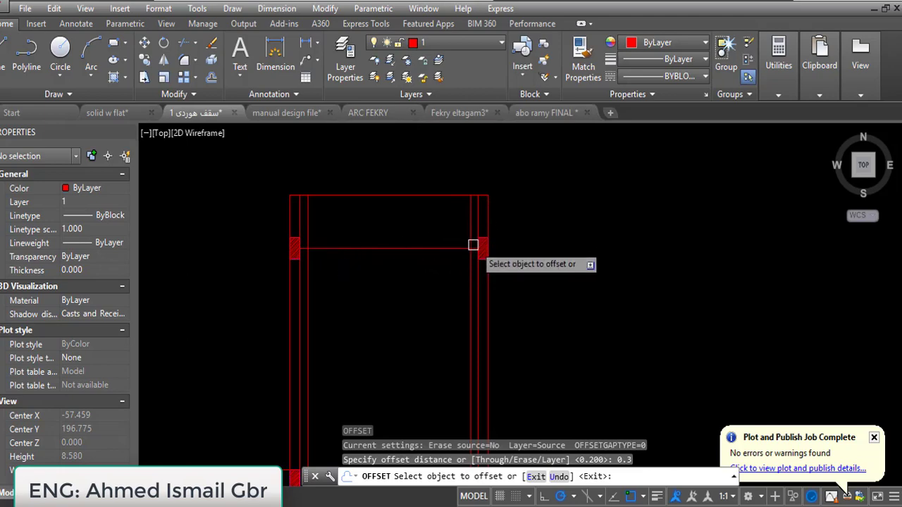
middle_click_drag(468, 294, 444, 218)
key("Escape")
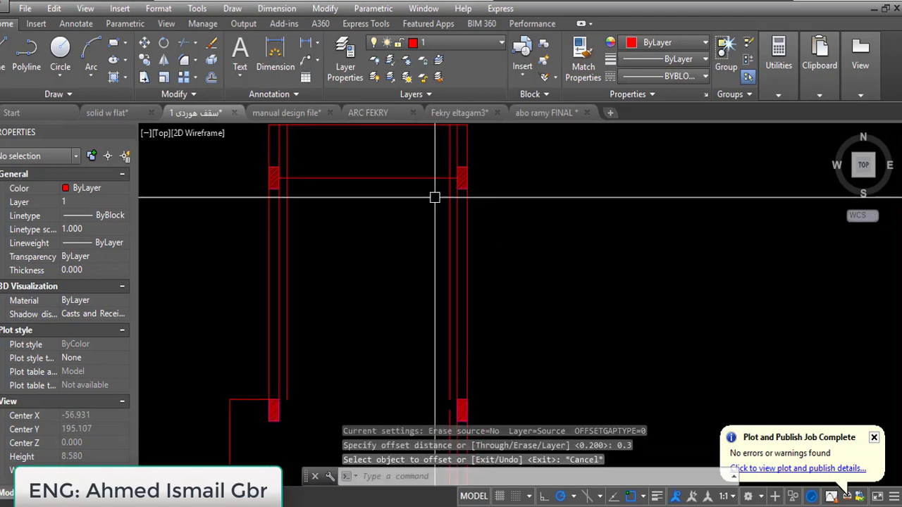
Erase the horizontal line connecting the two topmost columns.
left_click(427, 179)
key("Escape")
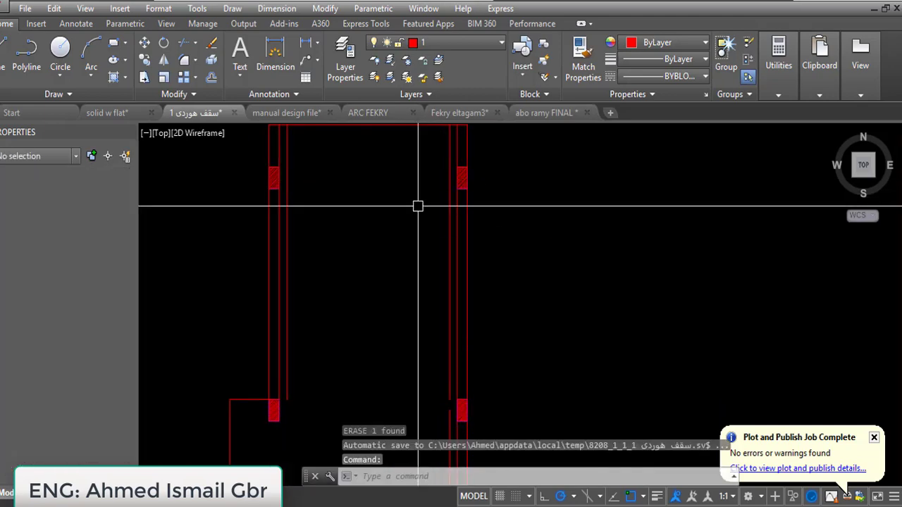
Try to stretch the upper bay's top right column 1 unit straight down.
left_click(514, 233)
left_click(429, 141)
type("s")
key("Return")
left_click(514, 187)
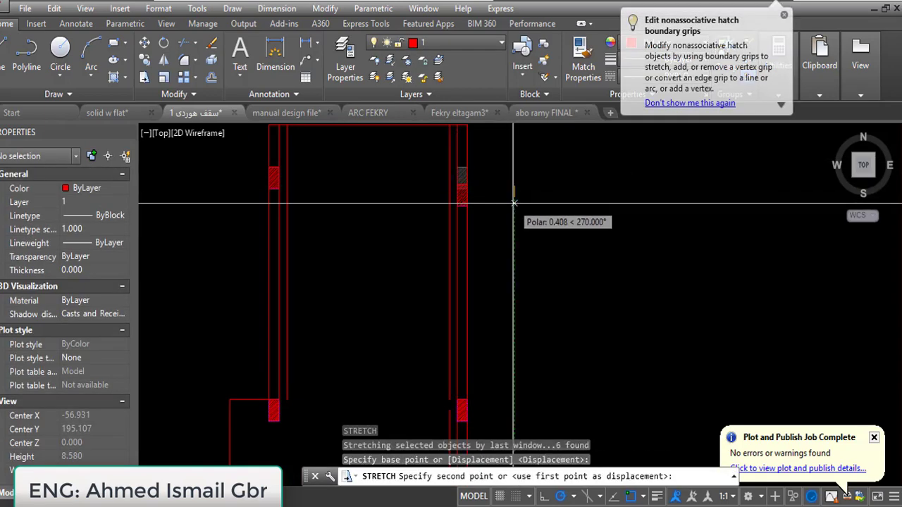
key("Return")
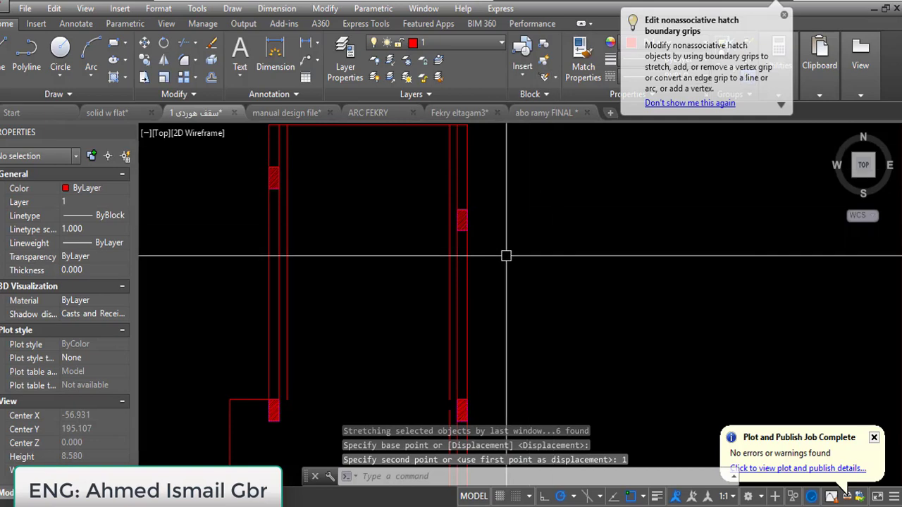
key("ctrl+z")
Stretch the upper bay's top right column 0.5 units straight down.
left_click(415, 173)
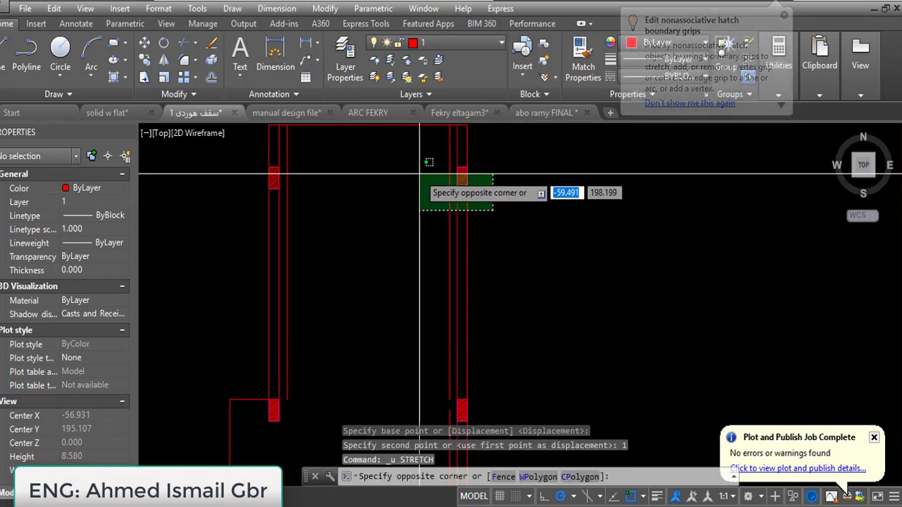
left_click(513, 202)
type("s")
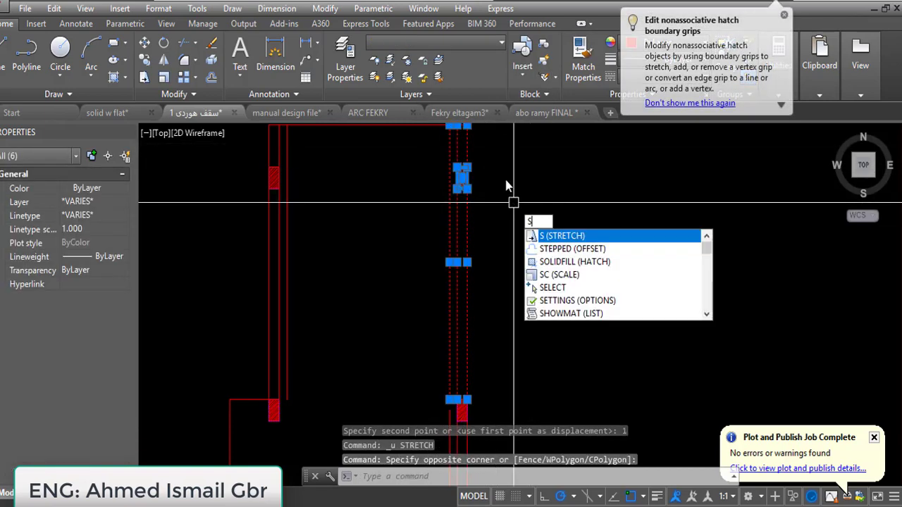
key("Return")
left_click(503, 176)
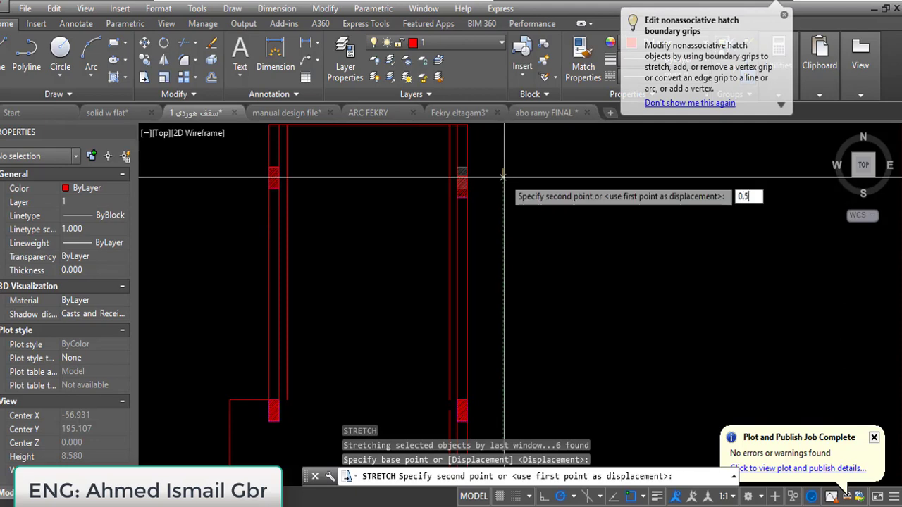
key("Return")
mouse_move(479, 237)
middle_mouse_down()
mouse_move(445, 330)
mouse_move(448, 301)
middle_mouse_up()
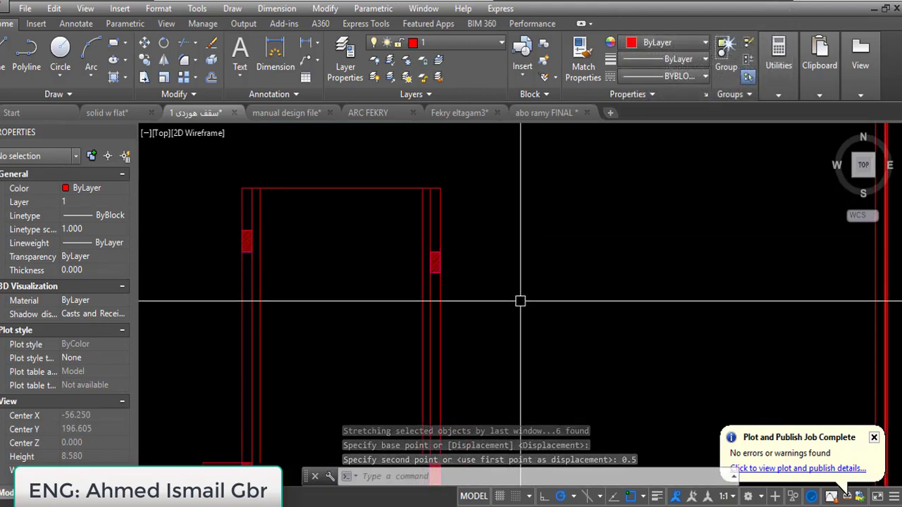
middle_click_drag(479, 279, 484, 251)
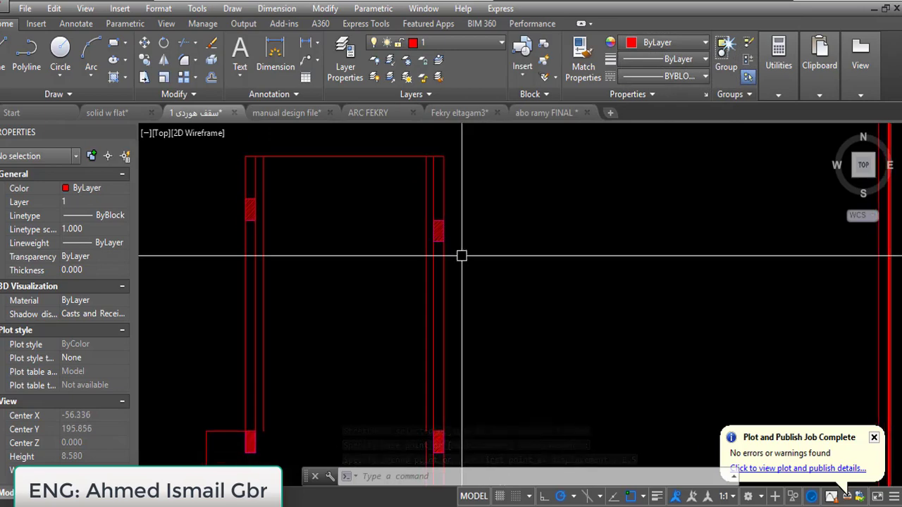
Draw a sloped line connecting the centres of the two topmost columns.
type("l")
key("Return")
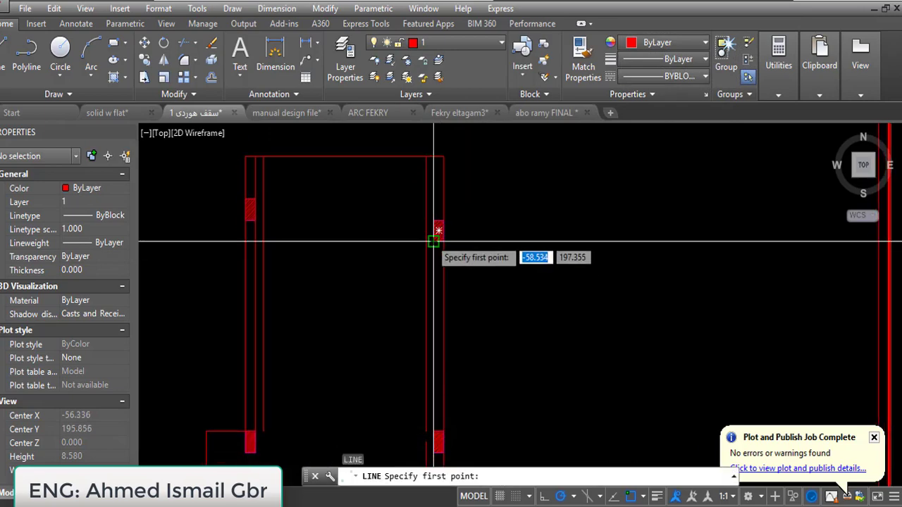
left_click(439, 230)
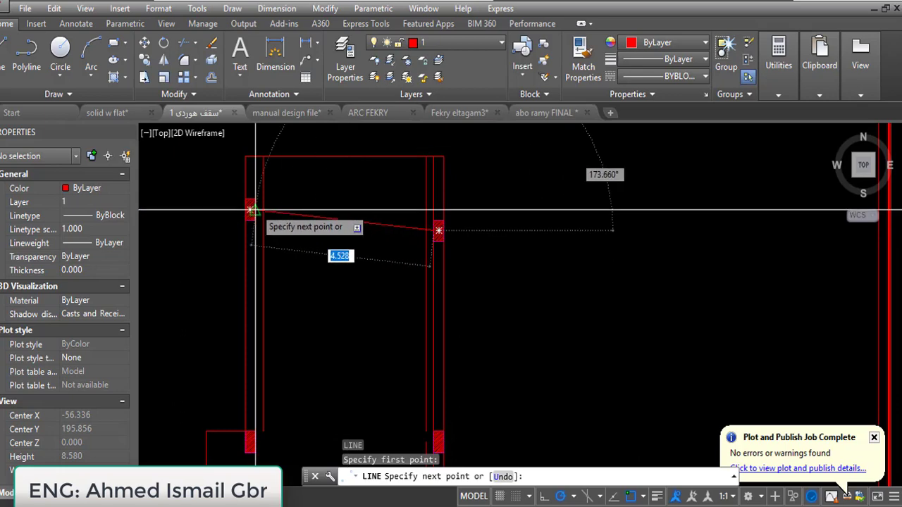
left_click(251, 210)
key("Return")
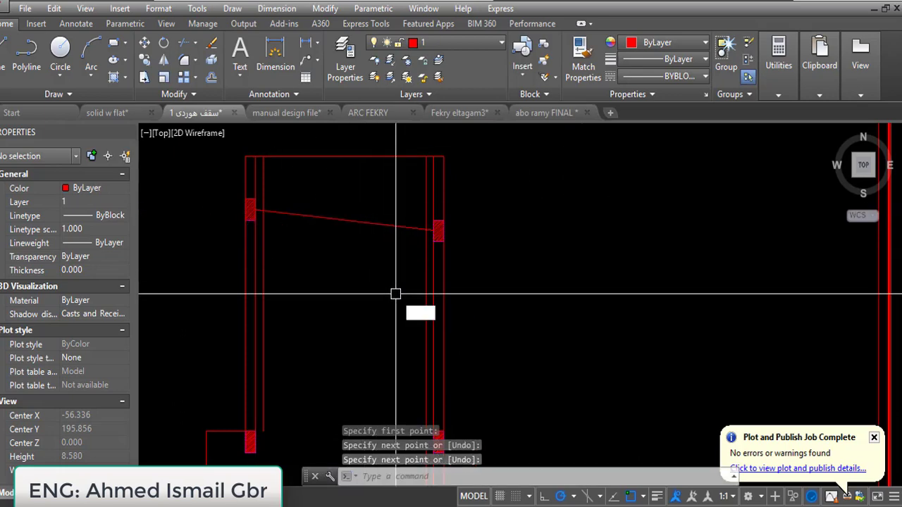
Offset the sloped line between the topmost columns 0.3 to both sides.
type("o")
key("Return")
key("Return")
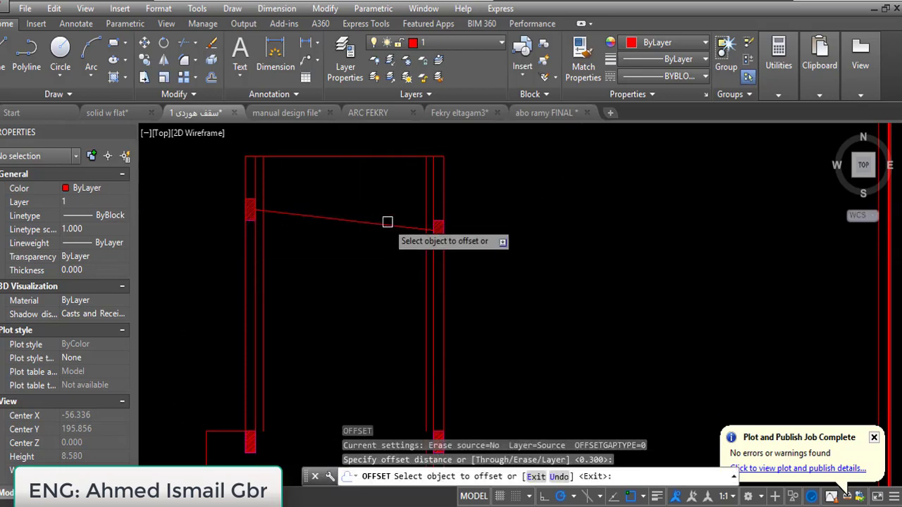
left_click(387, 222)
left_click(384, 197)
left_click(382, 219)
left_click(368, 294)
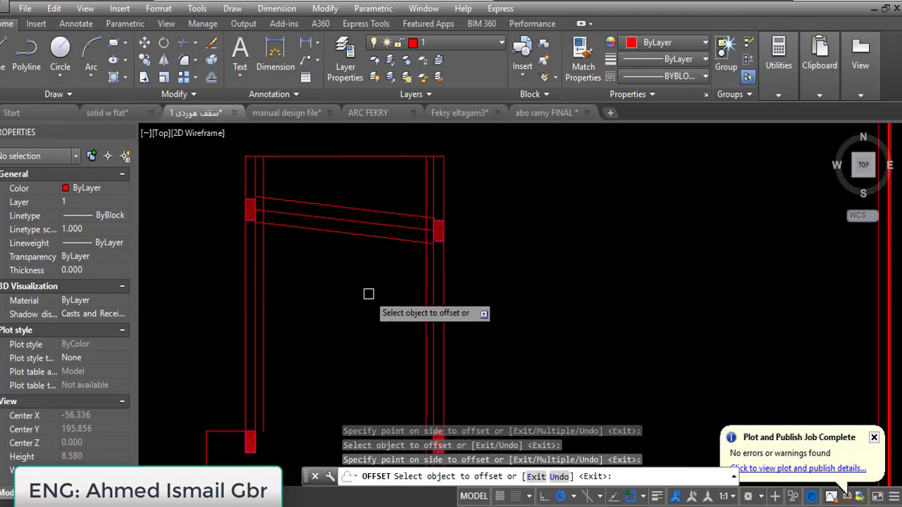
key("Escape")
key("Escape")
Look over the sample slab outline and its sloped strip beside the existing hollow-block slab plan.
scroll(361, 231, "down", 3)
scroll(718, 231, "up", 2)
mouse_move(610, 277)
middle_mouse_down()
mouse_move(545, 242)
mouse_move(568, 109)
middle_mouse_up()
middle_click_drag(394, 253, 624, 423)
middle_click_drag(274, 301, 622, 423)
scroll(483, 306, "up", 4)
scroll(424, 226, "down", 6)
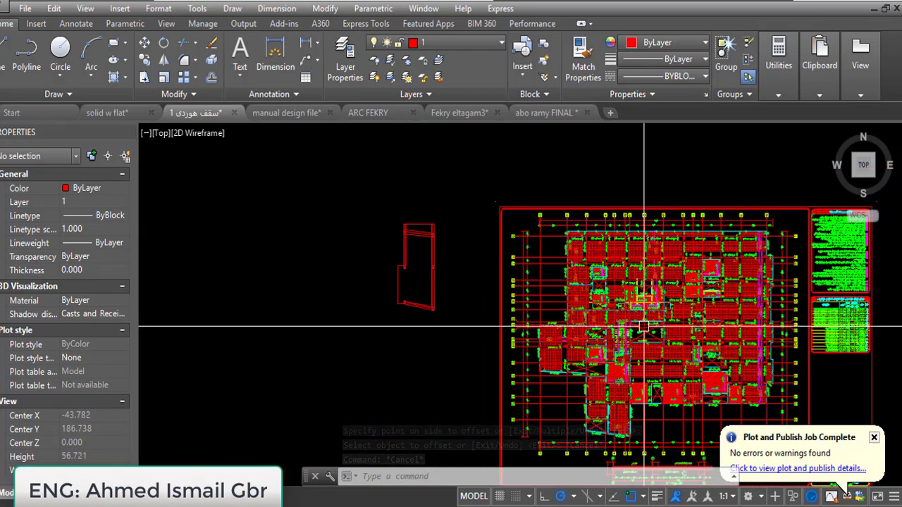
scroll(418, 234, "up", 6)
scroll(437, 202, "down", 1)
middle_click_drag(458, 306, 455, 290)
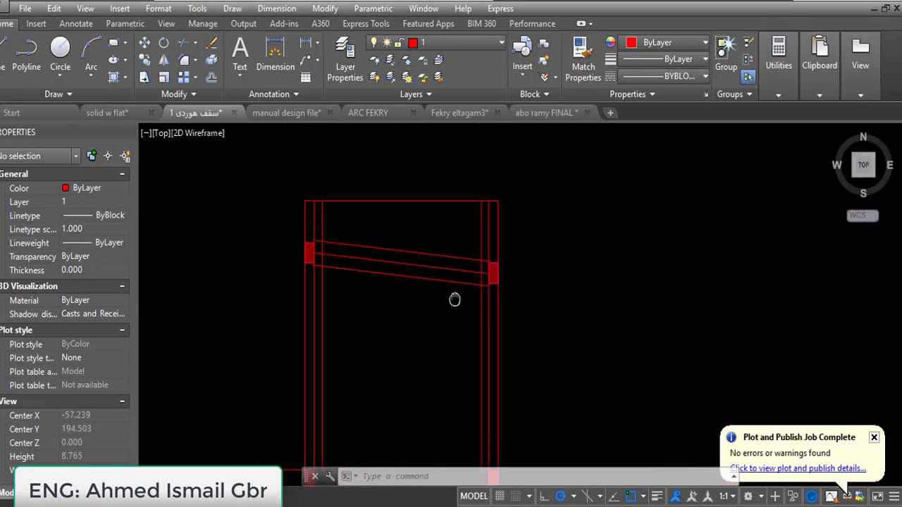
scroll(458, 278, "up", 2)
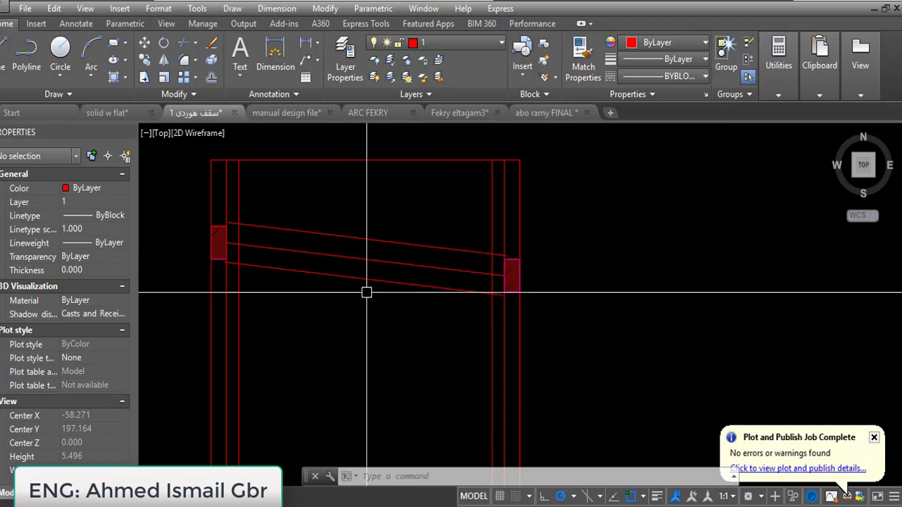
Draw a horizontal line between the centres of the two middle columns dividing the upper and lower bays.
mouse_move(357, 283)
middle_mouse_down()
mouse_move(390, 262)
mouse_move(384, 299)
middle_mouse_up()
scroll(373, 244, "down", 2)
middle_click_drag(394, 348, 381, 240)
scroll(360, 282, "up", 1)
middle_click_drag(338, 288, 390, 292)
type("l")
key("Return")
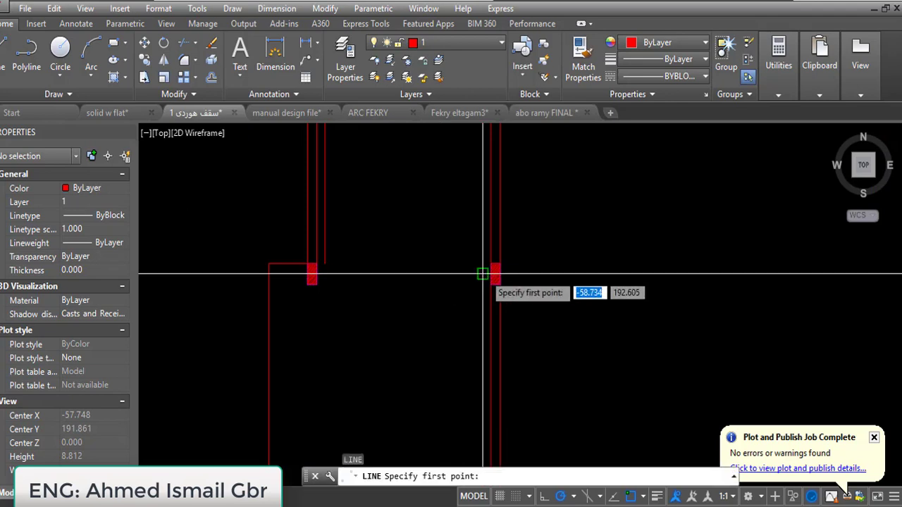
left_click(314, 274)
key("Return")
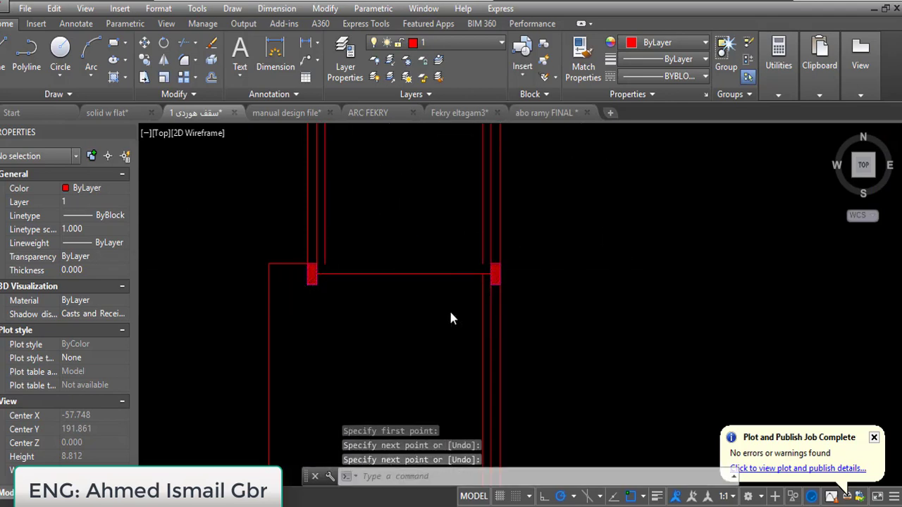
Offset the horizontal line between the middle columns 0.3 up and down.
type("o")
key("Return")
key("Return")
left_click(404, 274)
left_click(403, 266)
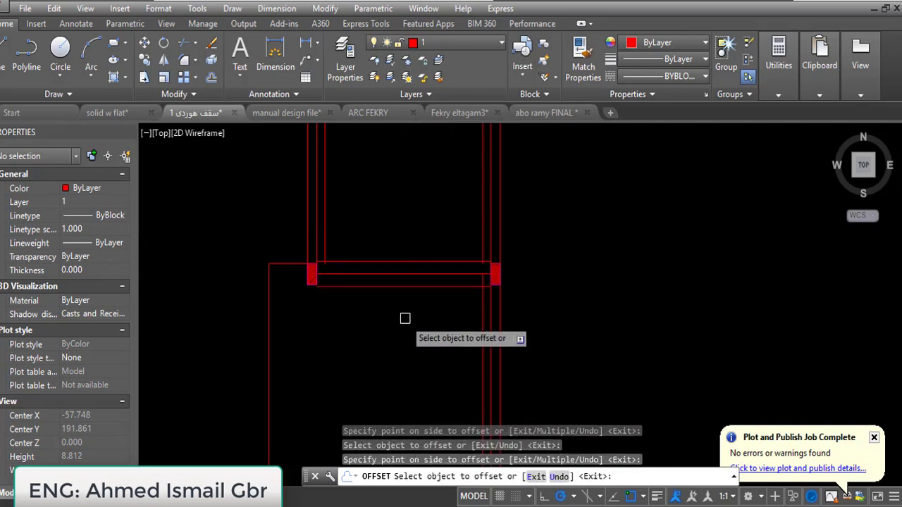
key("Return")
Erase the horizontal centre line between the middle columns and the sloped centre line between the topmost columns.
left_click(403, 274)
type("e")
key("Return")
scroll(389, 277, "up", 3)
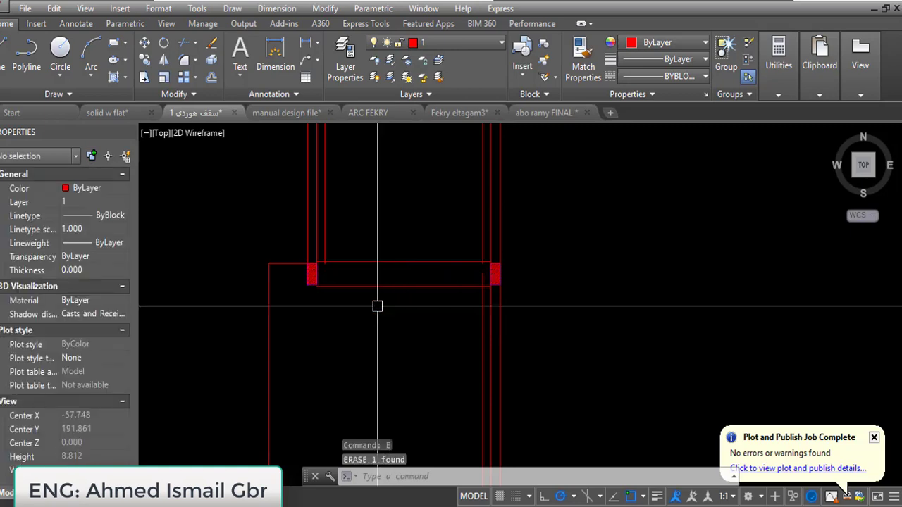
mouse_move(416, 303)
middle_mouse_down()
mouse_move(447, 408)
mouse_move(454, 321)
mouse_move(441, 248)
mouse_move(487, 385)
mouse_move(495, 295)
middle_mouse_up()
scroll(494, 295, "down", 2)
middle_click_drag(495, 294, 502, 420)
left_click(498, 249)
key("Delete")
Draw a vertical line between the lower bay's two left columns along their centres.
mouse_move(539, 348)
middle_mouse_down()
mouse_move(521, 352)
mouse_move(502, 221)
middle_mouse_up()
middle_click_drag(491, 324, 488, 297)
scroll(389, 345, "up", 3)
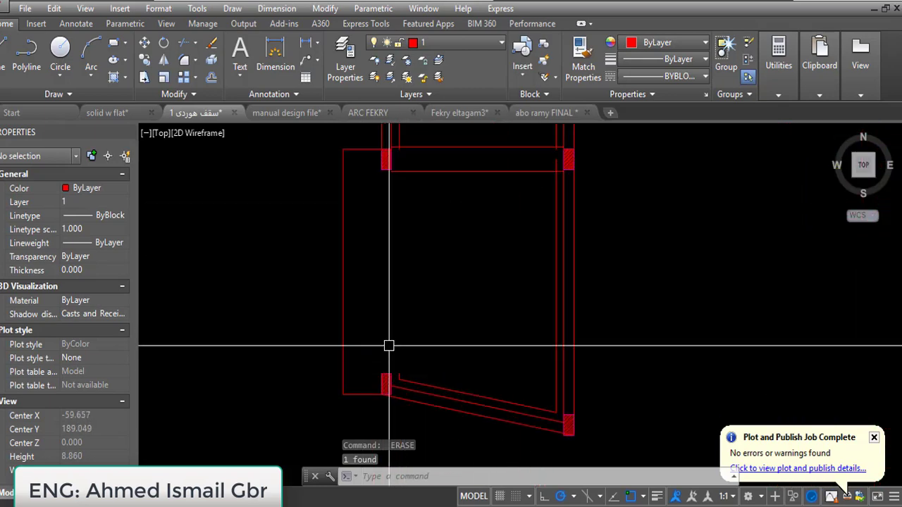
key("l")
key("Return")
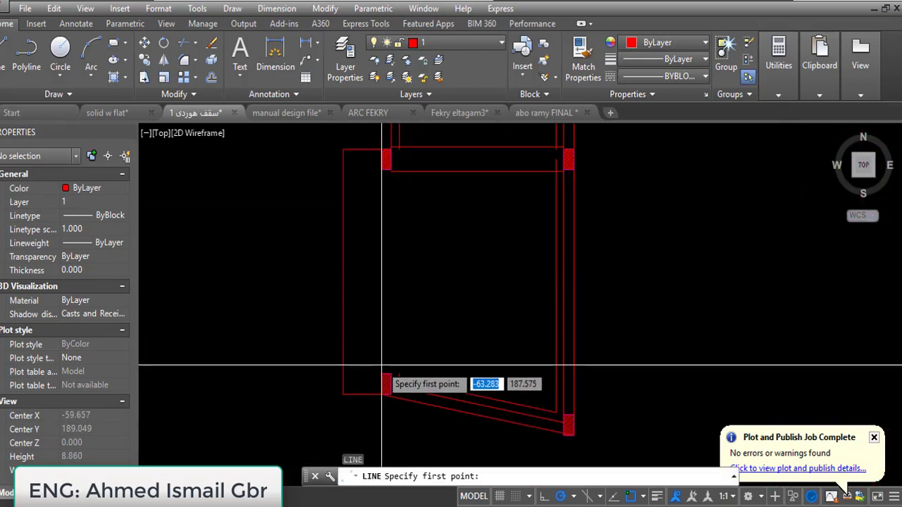
left_click(386, 384)
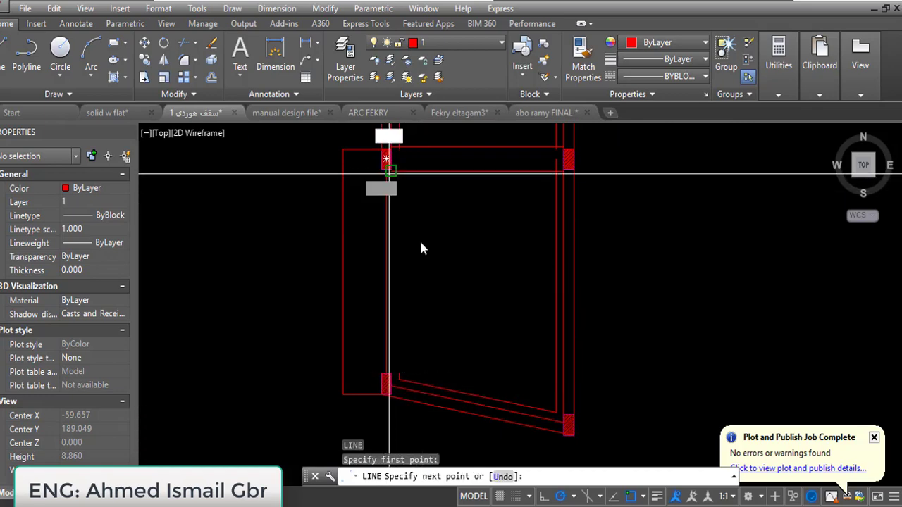
left_click(382, 169)
key("Return")
type("ex")
key("Return")
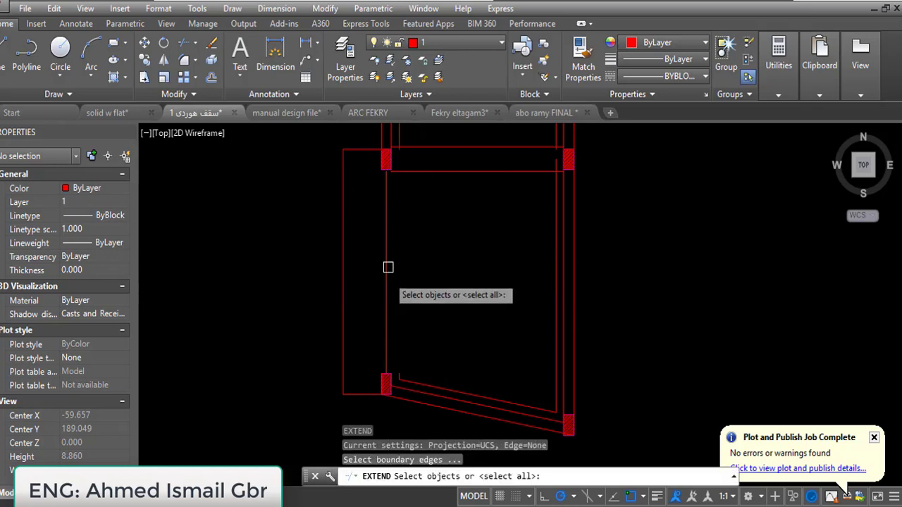
key("Return")
key("Escape")
key("Escape")
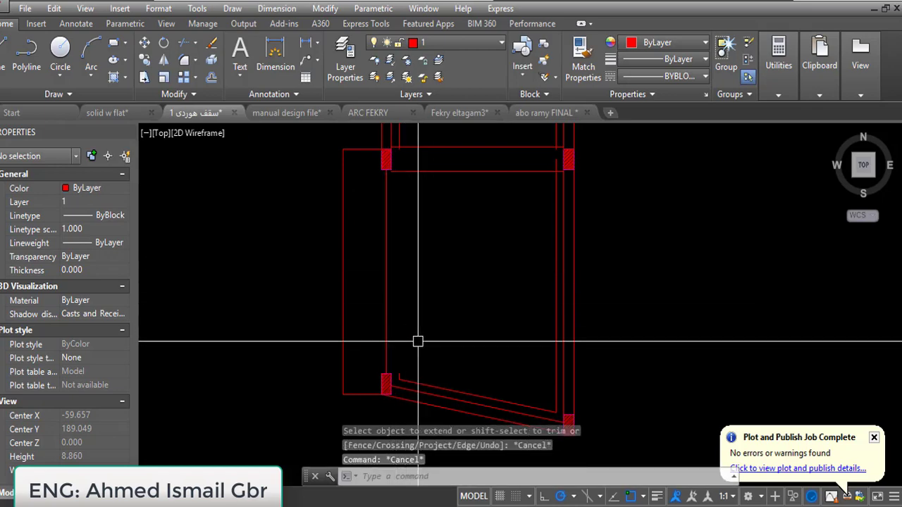
Offset the lower bay's left vertical centre line 0.3 to both sides.
type("o")
key("Return")
key("Return")
left_click(410, 244)
left_click(386, 247)
left_click(355, 253)
key("Escape")
key("Escape")
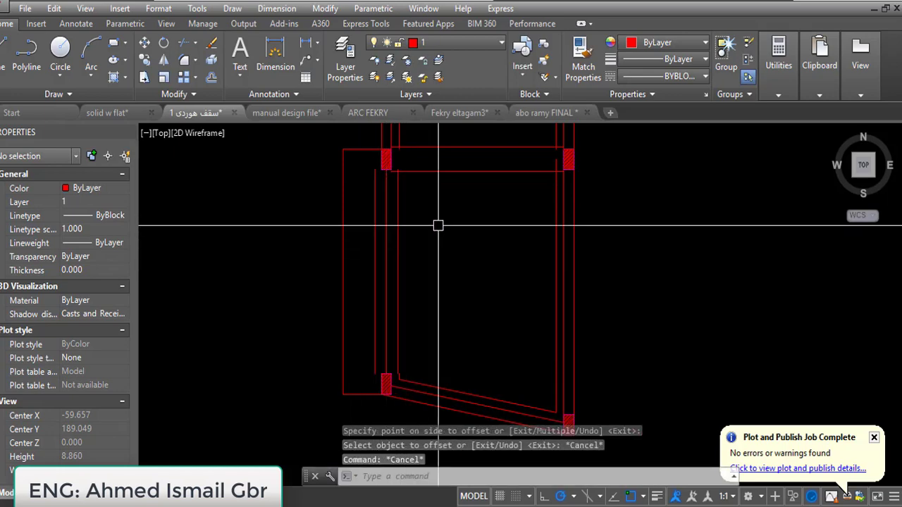
Erase the two 0.3 offset lines beside the lower bay's left vertical centre line.
left_click(397, 276)
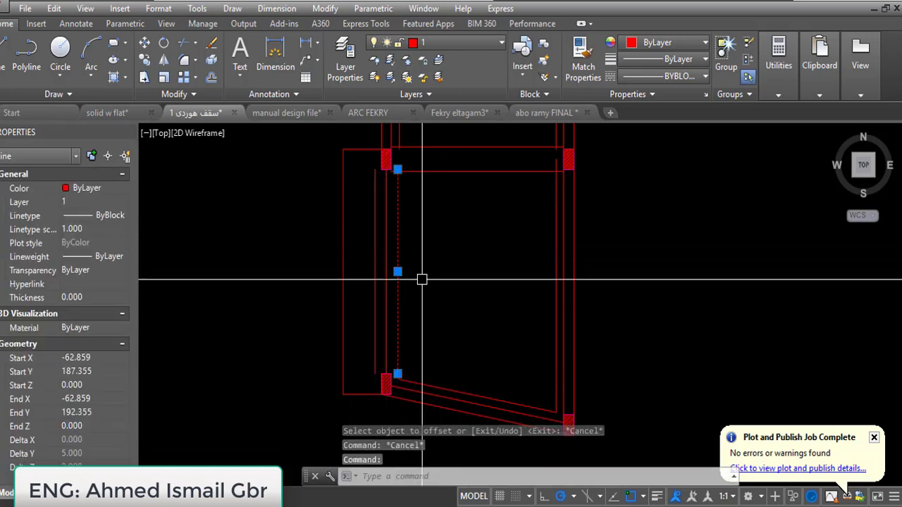
key("Delete")
left_click(373, 265)
key("Delete")
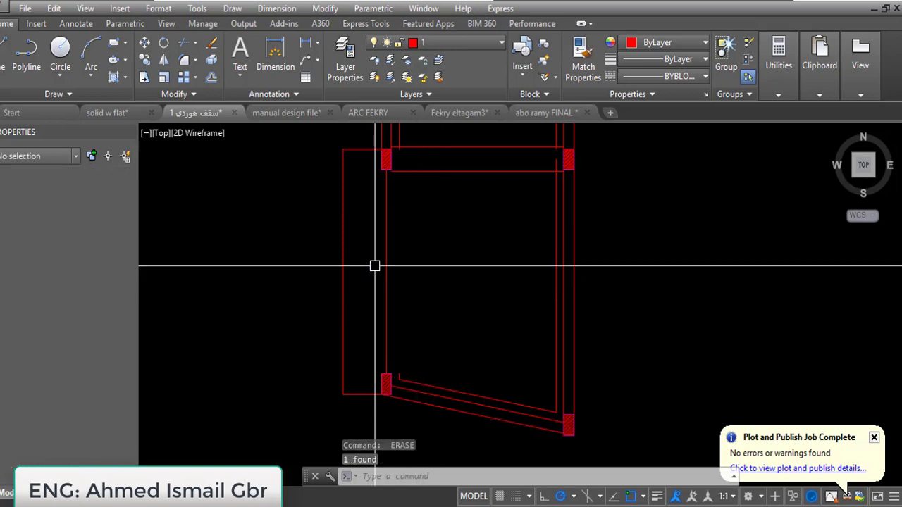
Offset the lower bay's left vertical centre line 0.4 to both sides.
key("Return")
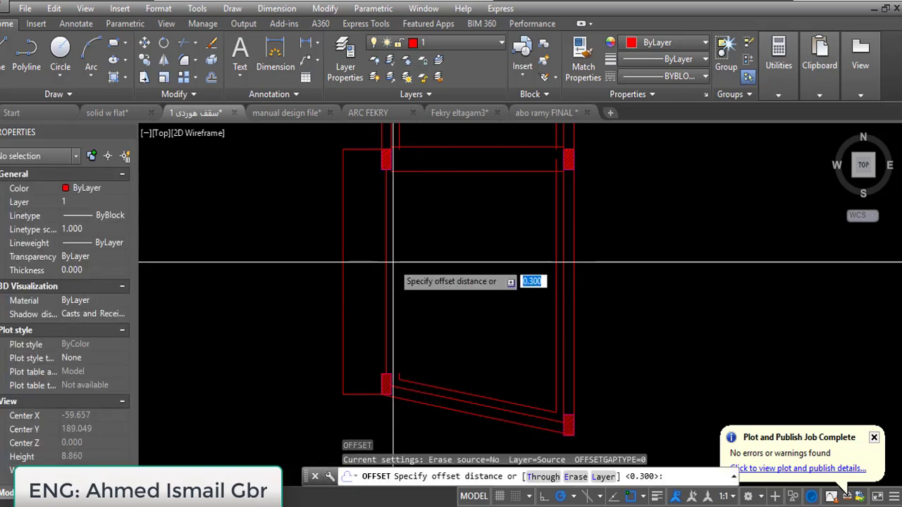
key("Return")
left_click(387, 262)
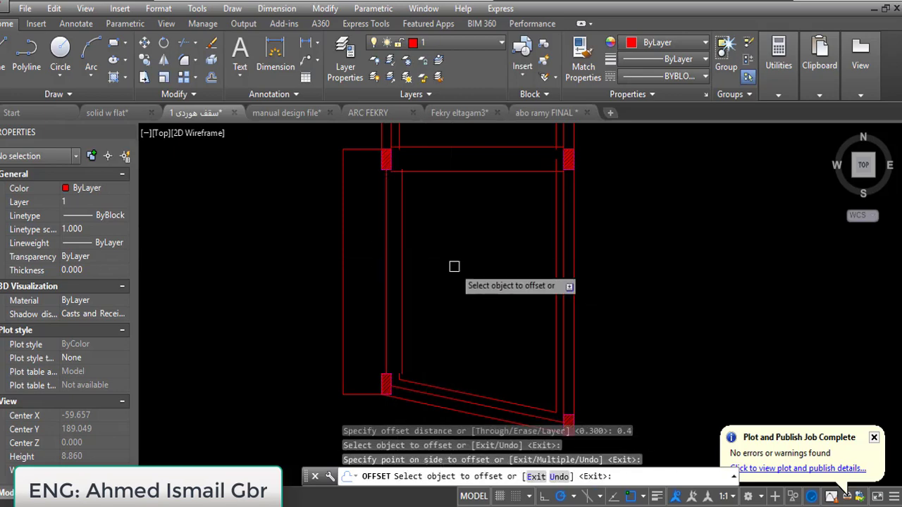
left_click(389, 275)
left_click(345, 310)
key("Return")
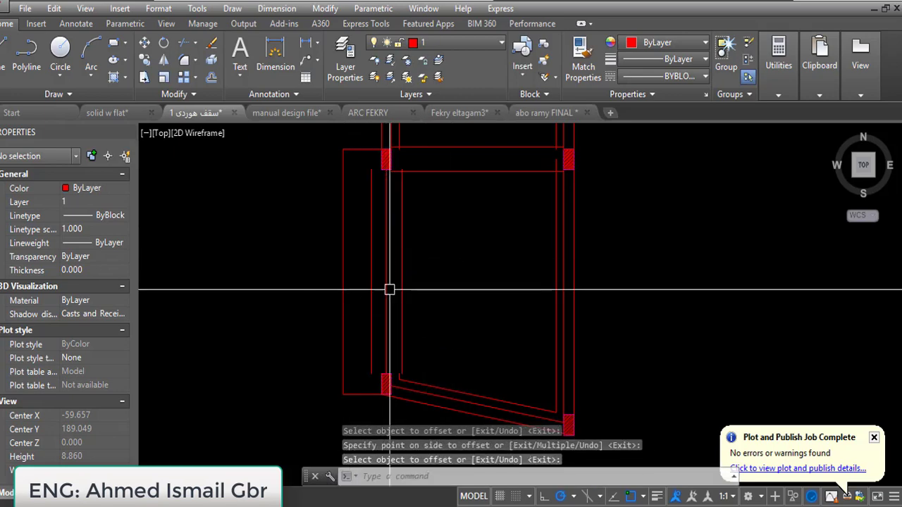
Add a linear dimension across the two offset lines beside the lower bay's left centre line.
left_click(308, 46)
left_click(372, 271)
left_click(405, 275)
key("Escape")
key("Return")
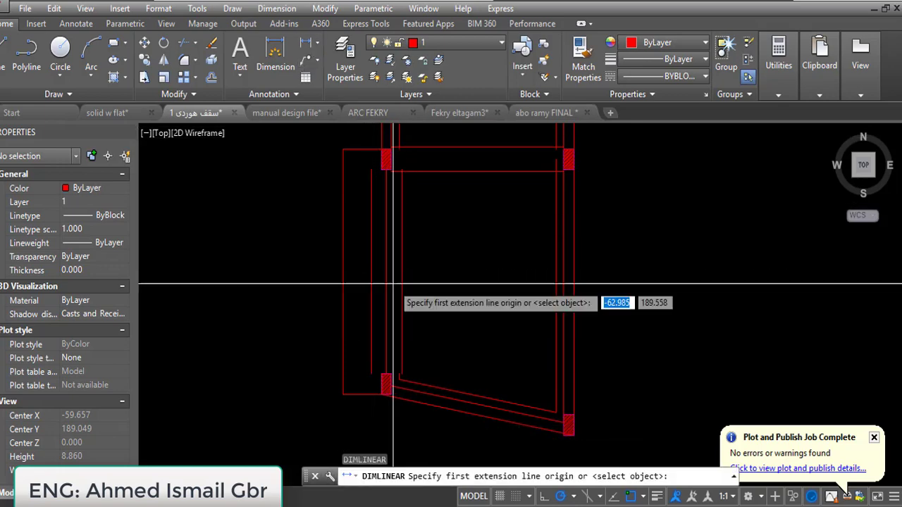
left_click(401, 285)
left_click(372, 284)
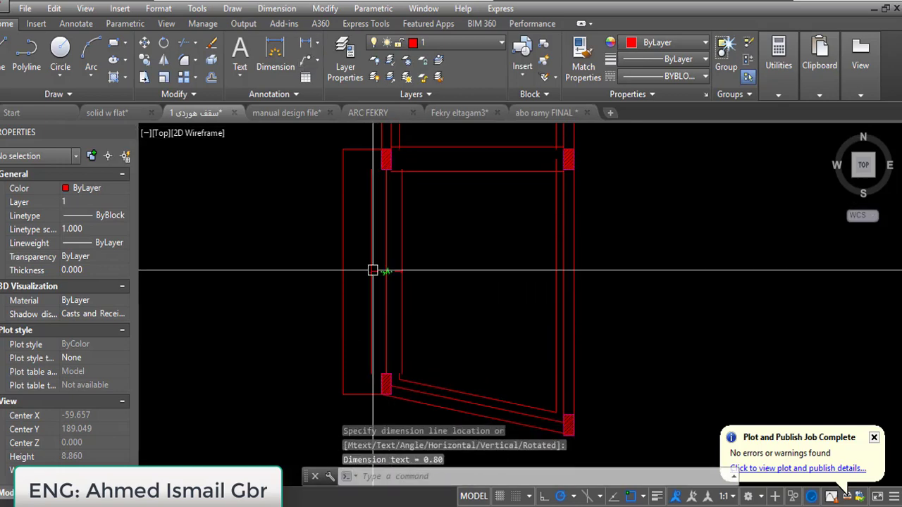
Erase the linear dimension between the lower bay's left offset lines.
scroll(401, 306, "up", 3)
left_click(391, 267)
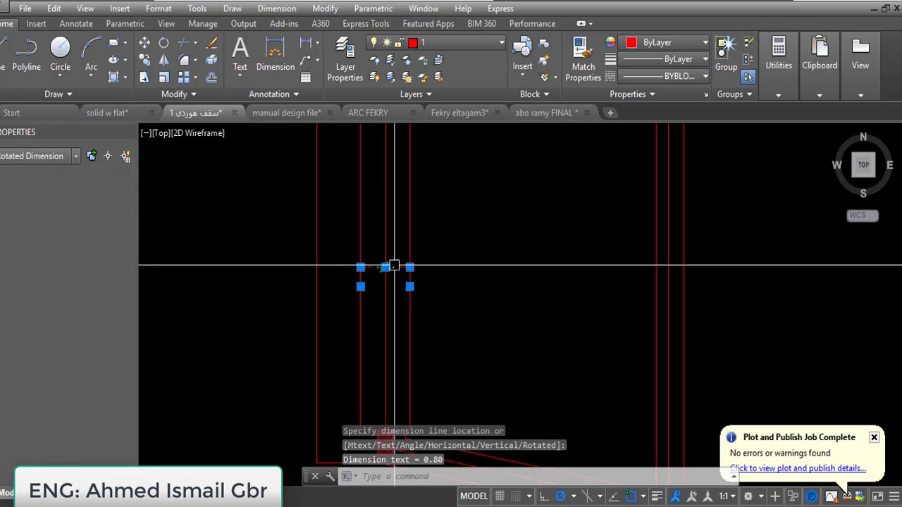
type("e")
key("Return")
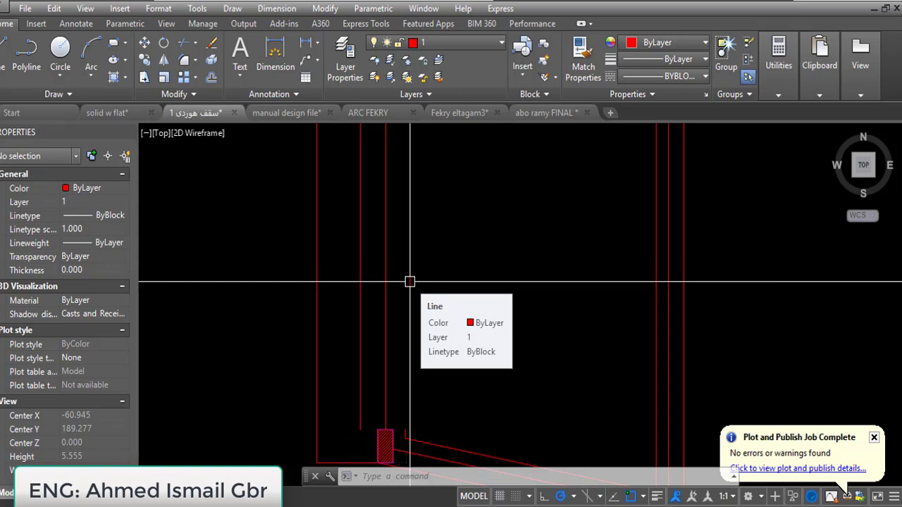
Extend the lower bay's two left offset lines to the cantilever's horizontal edges and the sloped bottom line.
scroll(409, 282, "down", 2)
type("ex")
key("Return")
key("Return")
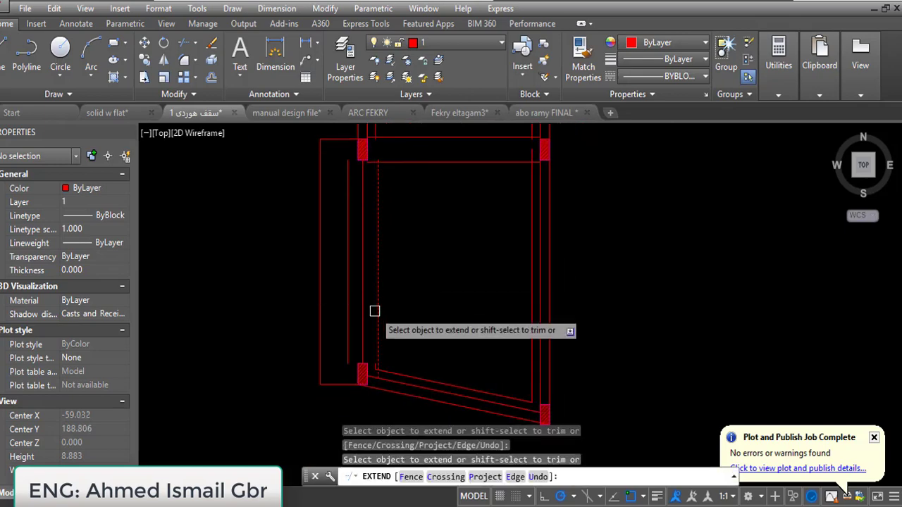
key("Escape")
middle_click_drag(390, 248, 395, 305)
key("Return")
key("Return")
key("Escape")
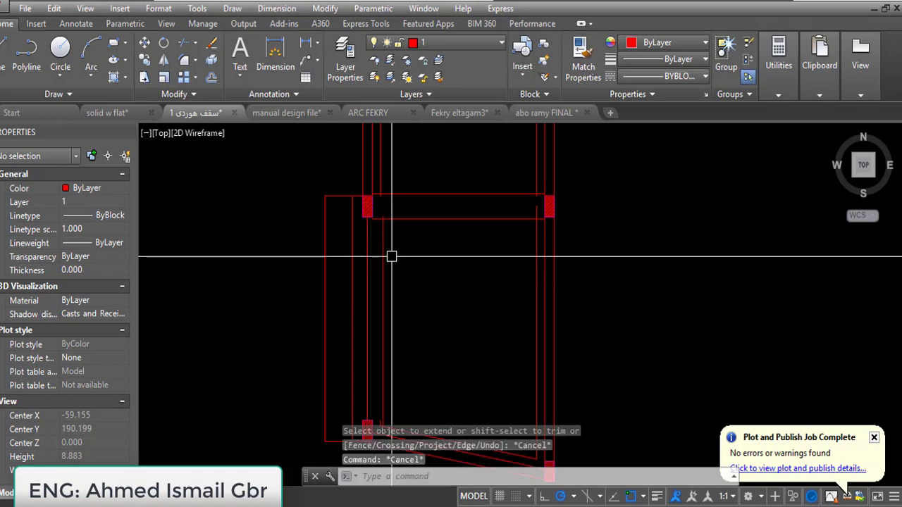
scroll(401, 254, "down", 4)
scroll(420, 235, "up", 4)
scroll(415, 237, "up", 2)
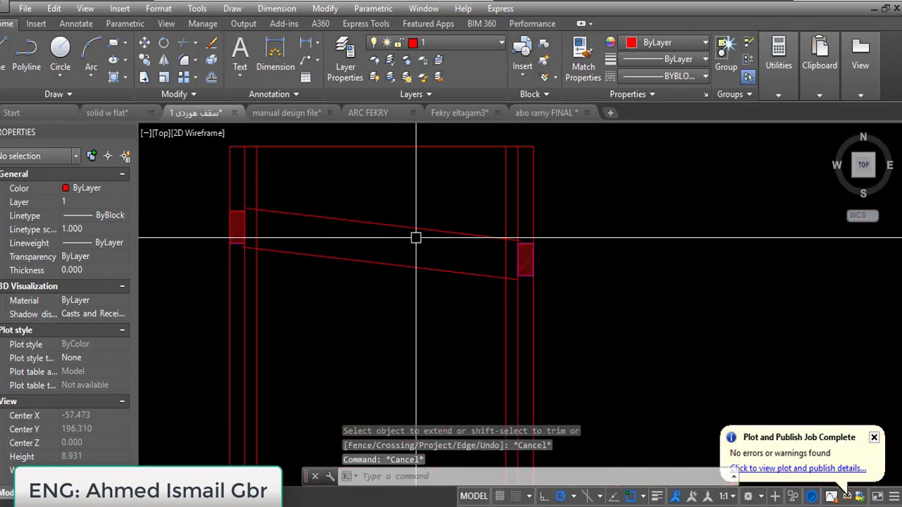
Examine the sample slab outline with its beam strips and columns beside the hollow-block plan.
scroll(375, 258, "down", 6)
middle_click_drag(613, 275, 428, 273)
middle_click_drag(232, 302, 393, 244)
scroll(551, 280, "up", 4)
scroll(521, 309, "down", 2)
scroll(517, 314, "up", 2)
scroll(431, 250, "down", 5)
middle_click_drag(449, 264, 422, 264)
scroll(412, 269, "up", 2)
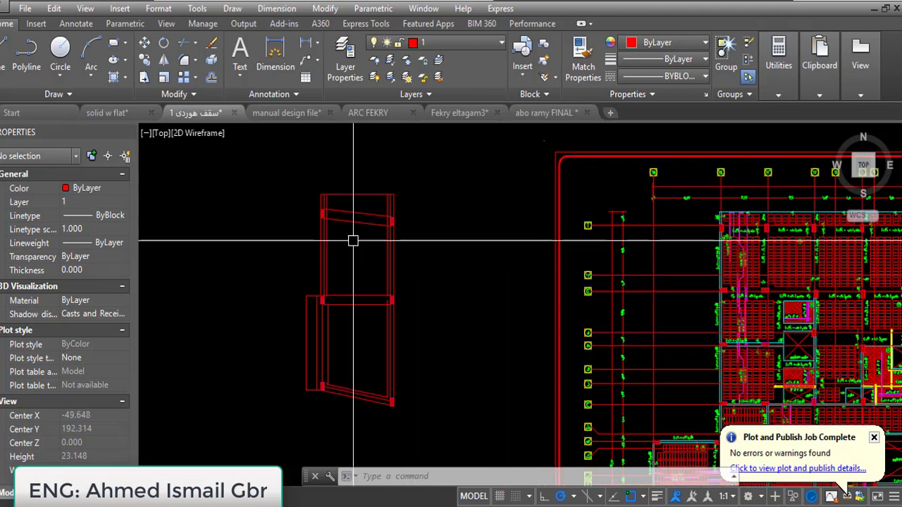
Draw a horizontal line between the upper bay's inner vertical offset lines, starting where the lower sloped line crosses the right one.
scroll(338, 243, "up", 4)
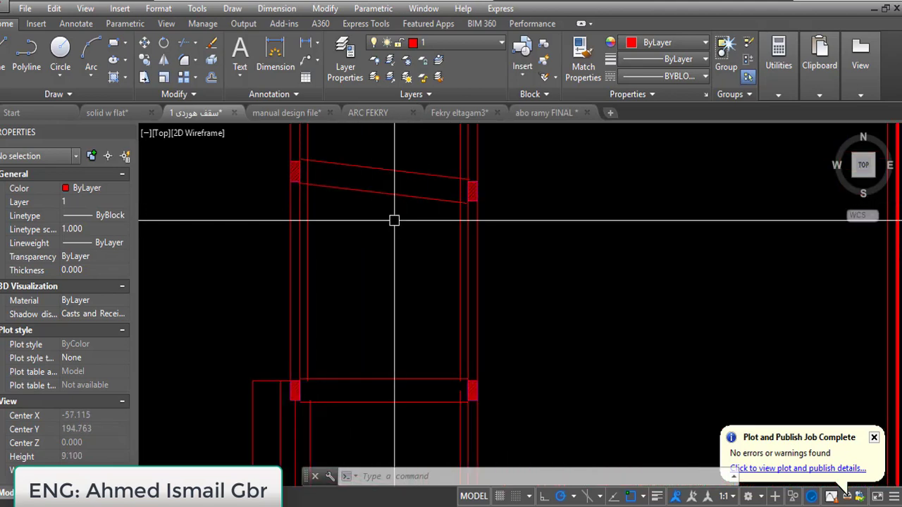
scroll(410, 203, "up", 2)
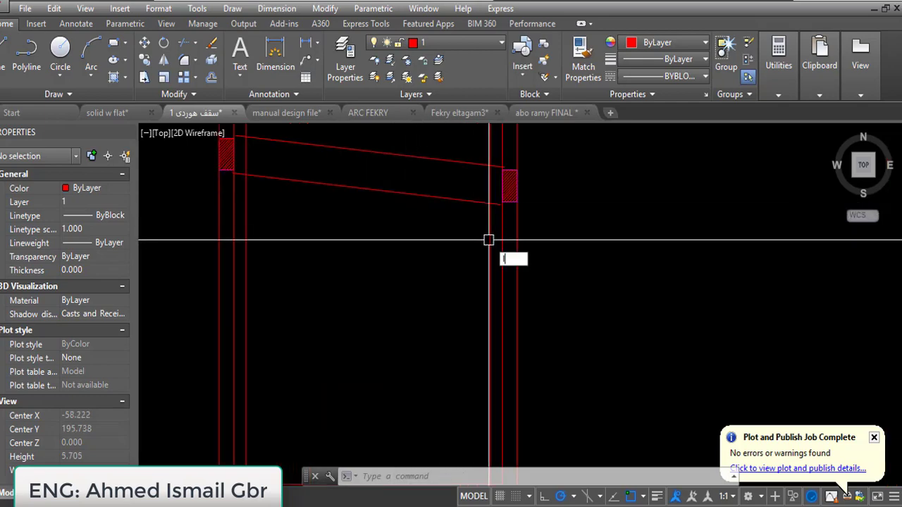
key("Return")
left_click(488, 203)
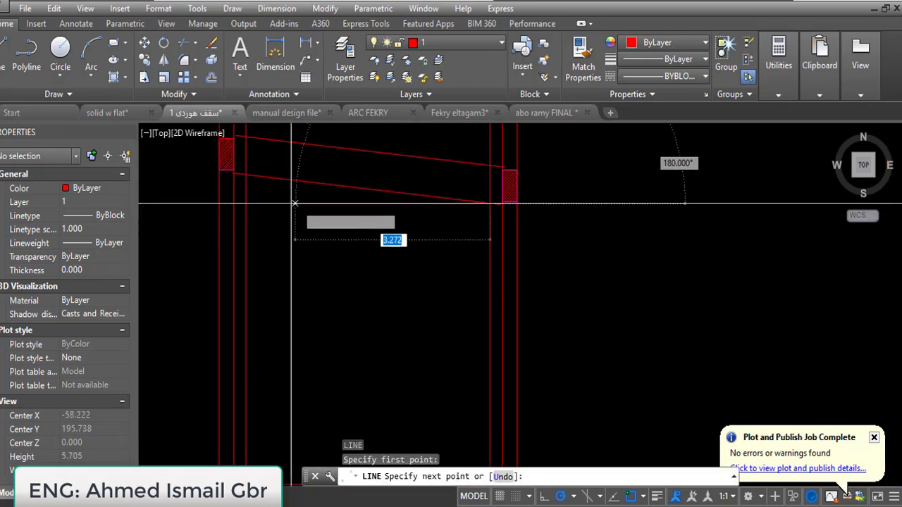
left_click(246, 203)
key("Return")
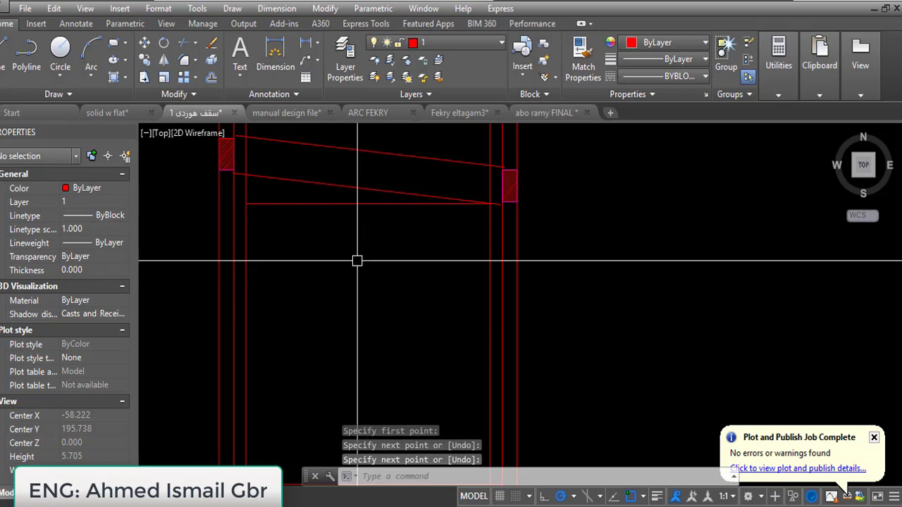
type("o")
key("Return")
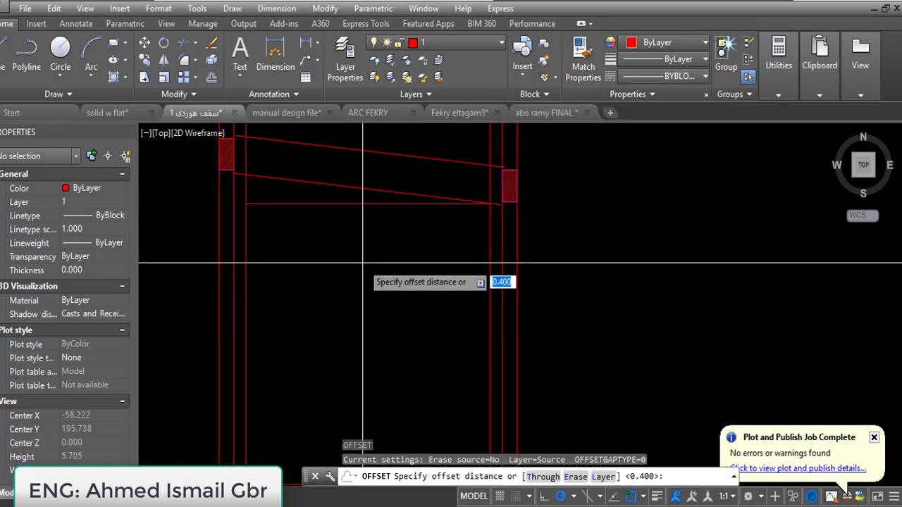
key("Return")
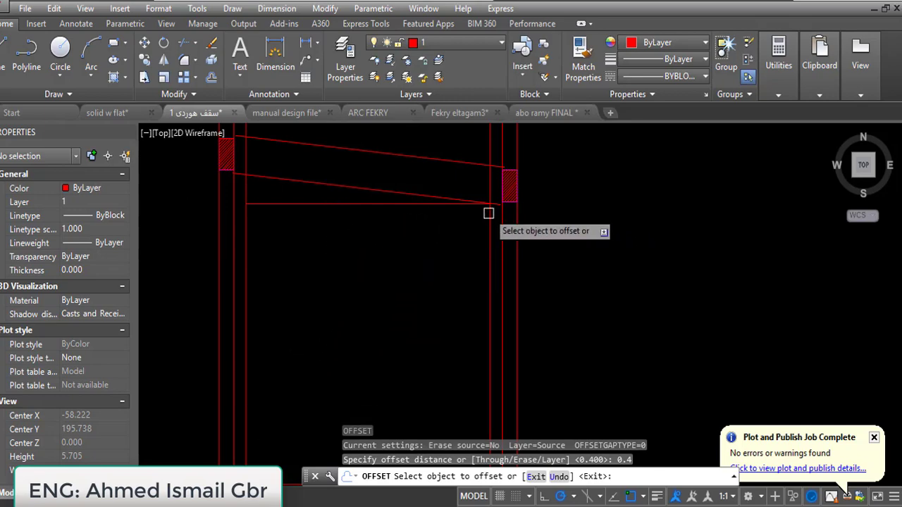
scroll(487, 208, "up", 3)
key("Escape")
Erase the horizontal line below the sloped beam strip.
left_click(444, 185)
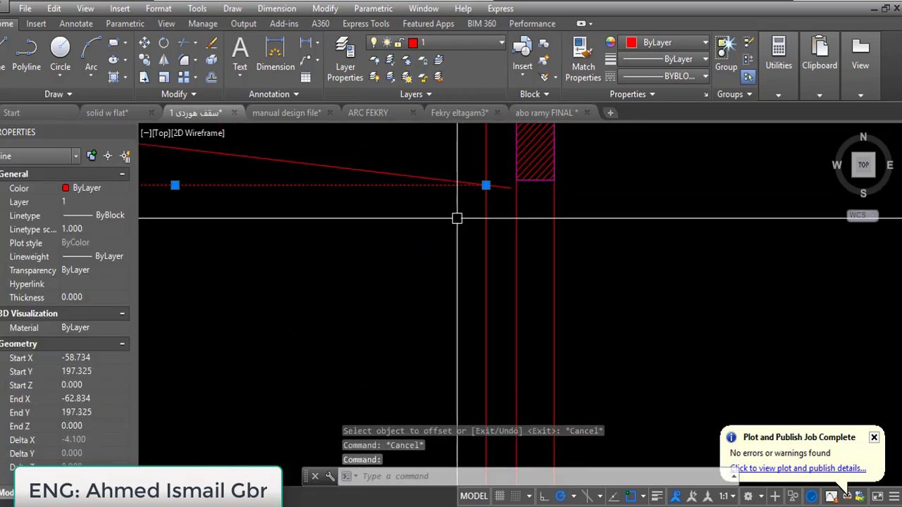
type("e")
key("Return")
scroll(469, 219, "down", 3)
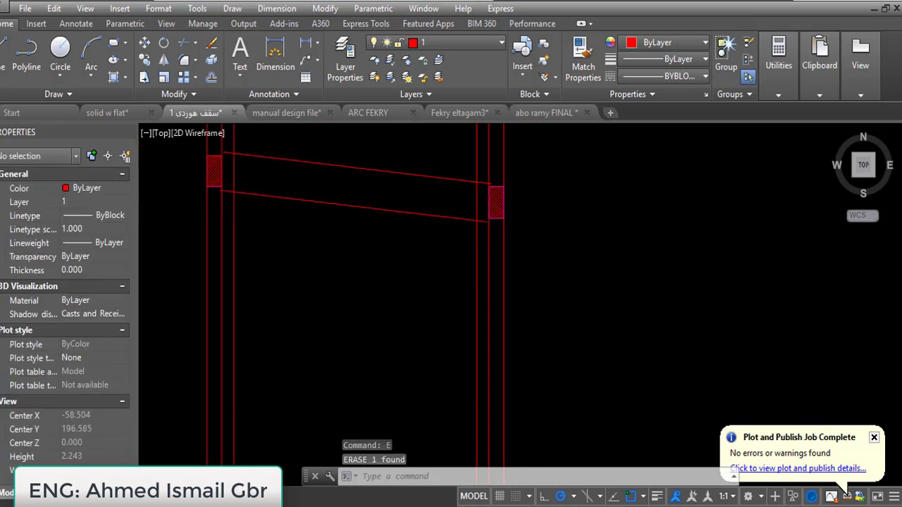
Extend the sloped beam strip's lines to the vertical edge lines at the left and right columns.
key("Return")
key("Return")
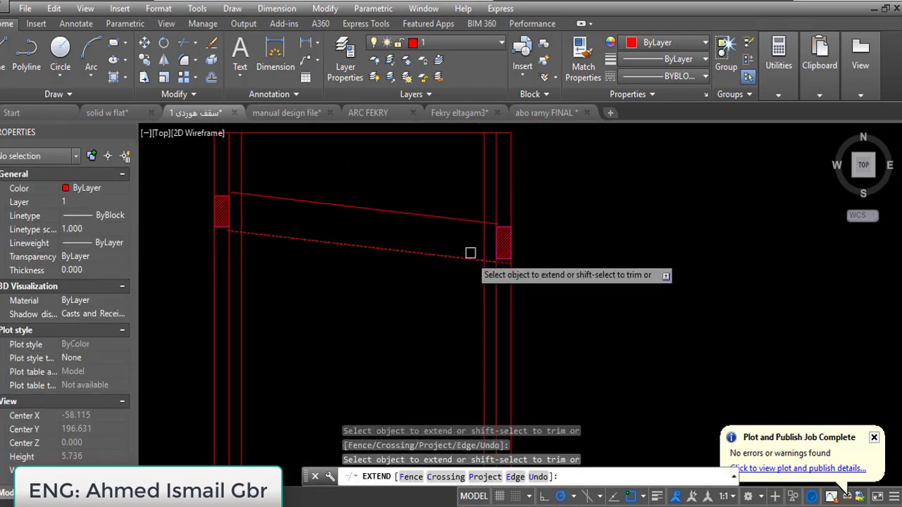
left_click(300, 243)
key("Escape")
Draw a horizontal line from the lower sloped line's right end to the vertical line at the left column's inner face.
scroll(503, 350, "up", 4)
type("l")
key("Return")
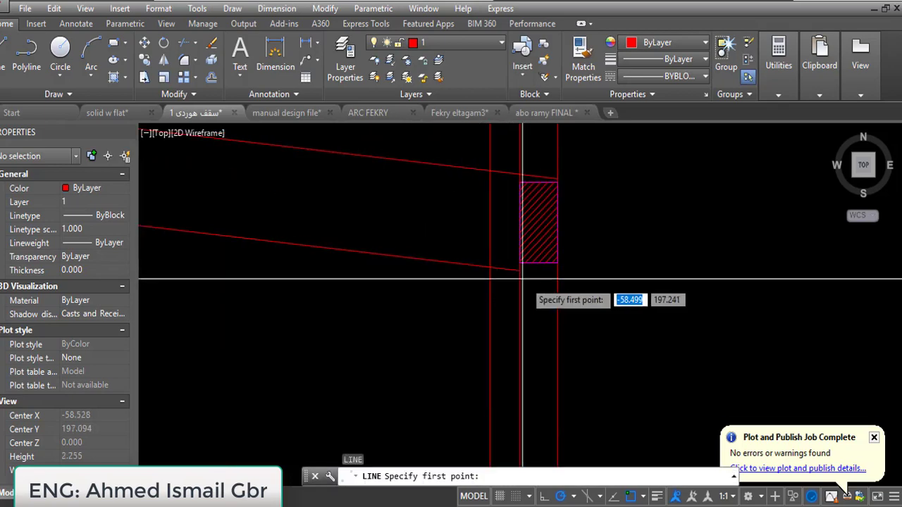
left_click(519, 271)
scroll(525, 299, "down", 5)
scroll(409, 295, "down", 2)
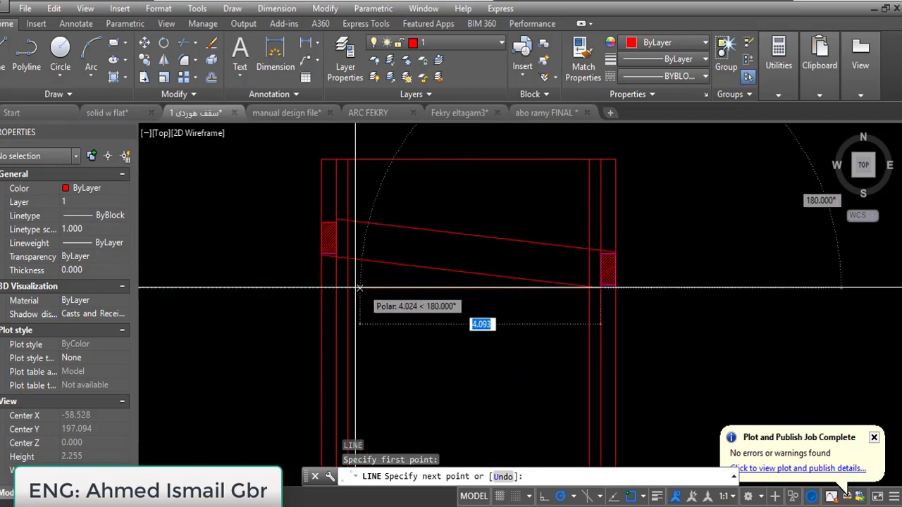
left_click(337, 289)
key("Return")
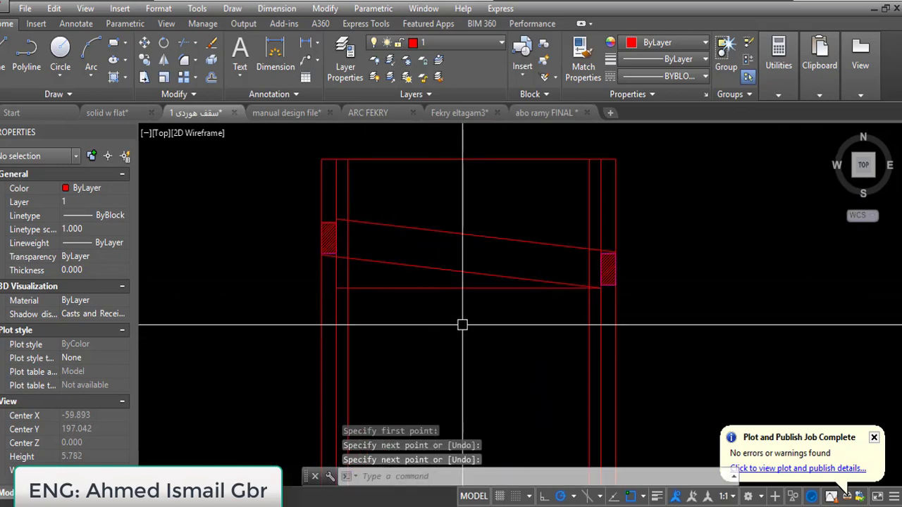
Change the new horizontal line's colour to yellow 248,215,49.
scroll(382, 277, "up", 2)
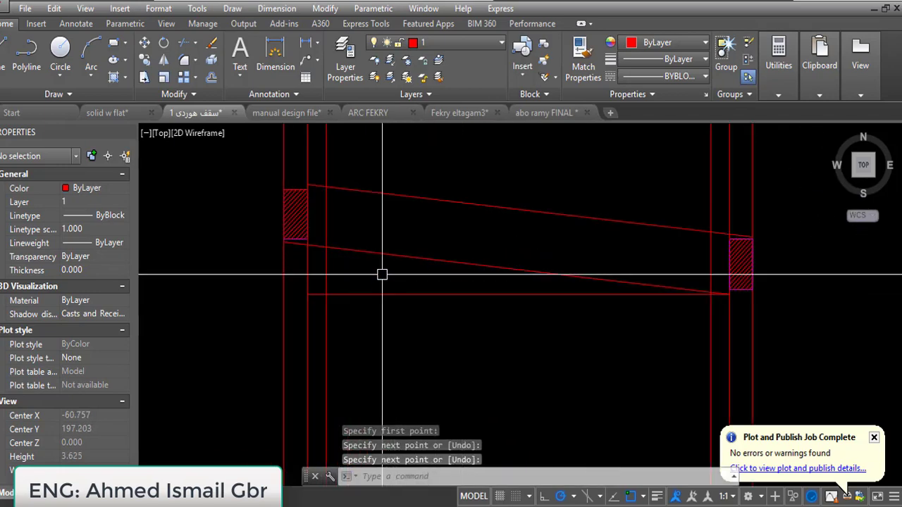
scroll(384, 282, "down", 2)
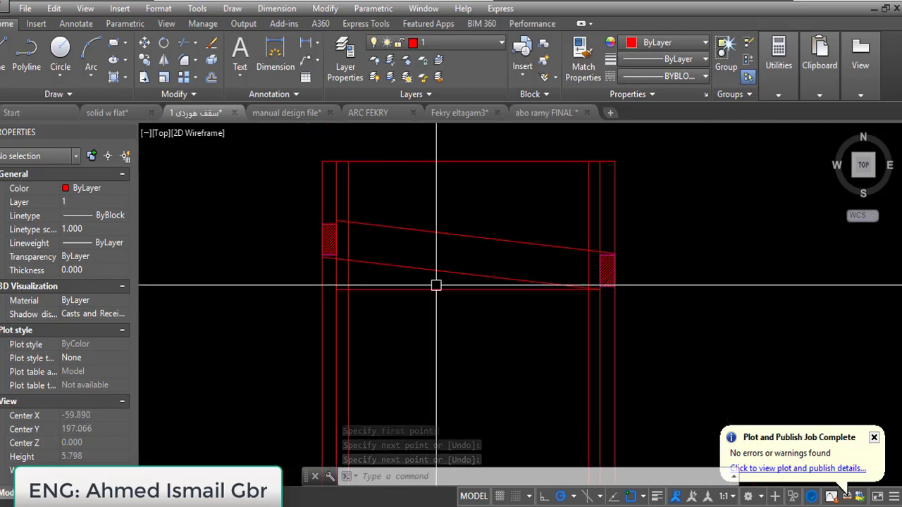
left_click(386, 295)
left_click(338, 287)
left_click(661, 43)
key("Escape")
key("Escape")
Offset the yellow horizontal line 0.4 downward.
type("o")
key("Return")
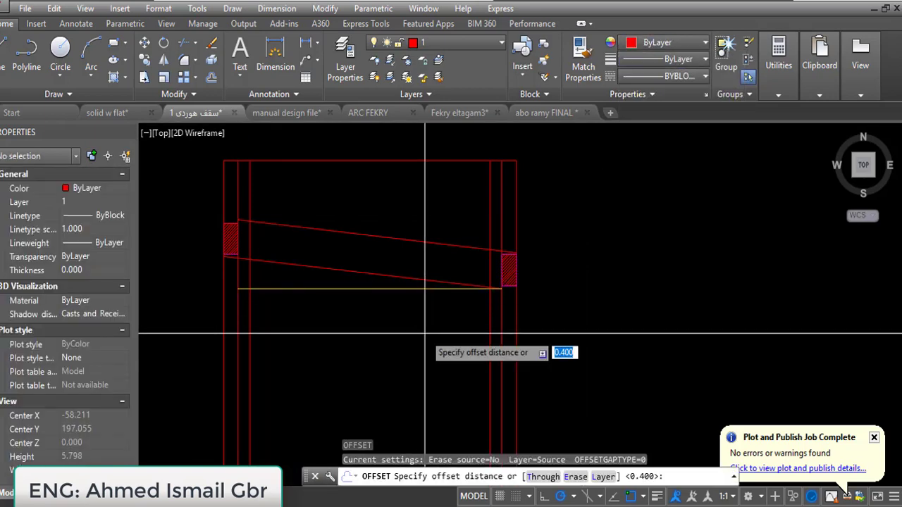
key("Return")
left_click(419, 283)
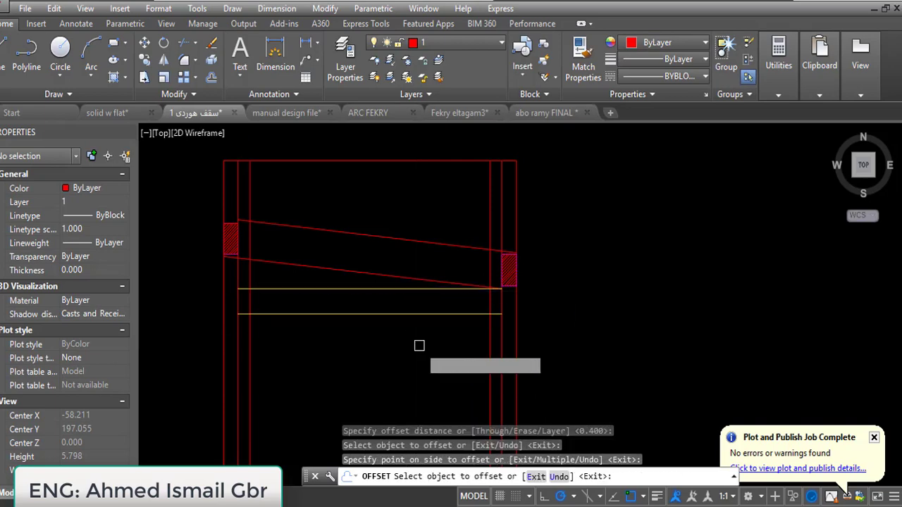
left_click(420, 345)
key("Escape")
Offset the second yellow line 0.1 downward.
key("Return")
type("0.1")
key("Return")
left_click(425, 313)
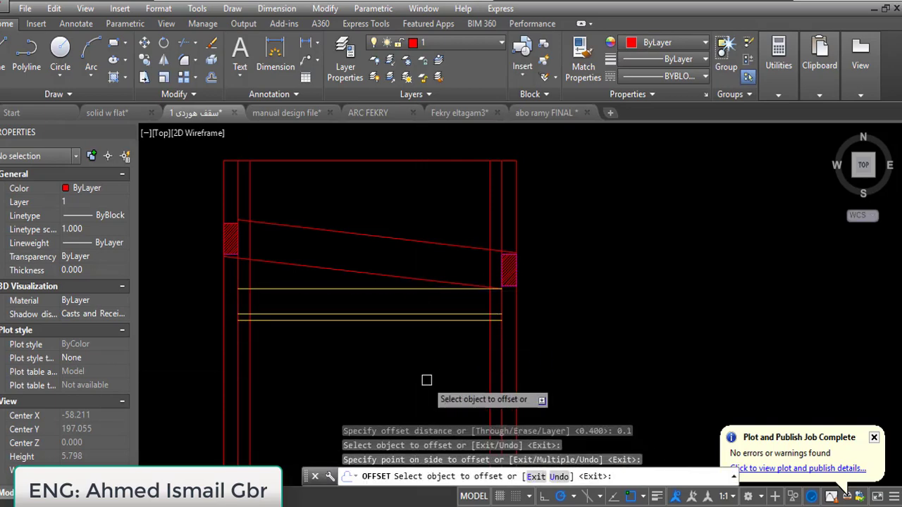
left_click(428, 376)
key("Escape")
Offset the third yellow line 0.4 downward.
key("Return")
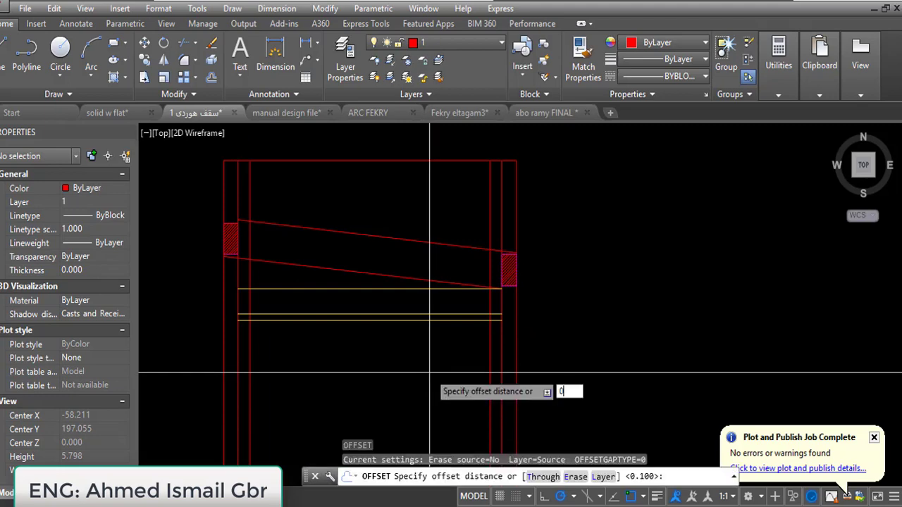
key("Return")
left_click(454, 321)
left_click(457, 376)
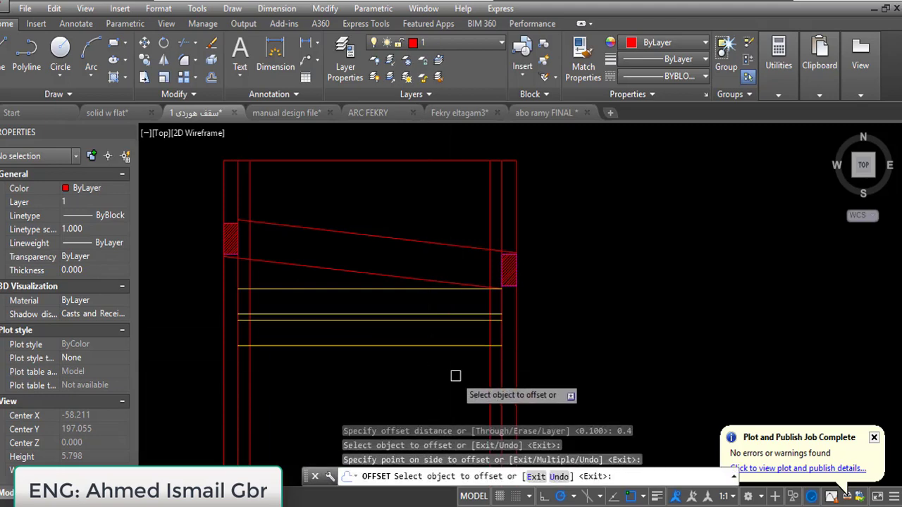
key("Escape")
left_click(404, 330)
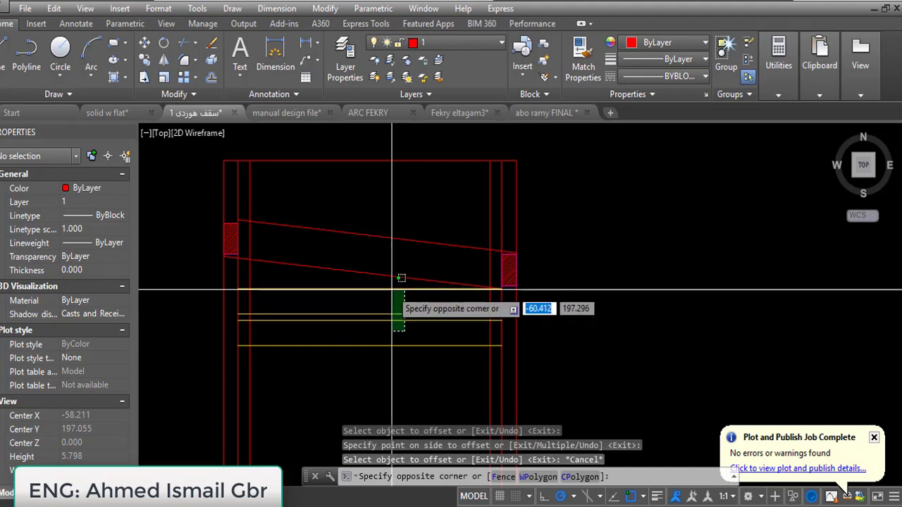
left_click(388, 300)
type("o")
key("Escape")
key("Escape")
Copy the top three yellow lines downward, placing the first one on the fourth yellow line.
left_click(382, 331)
left_click(354, 278)
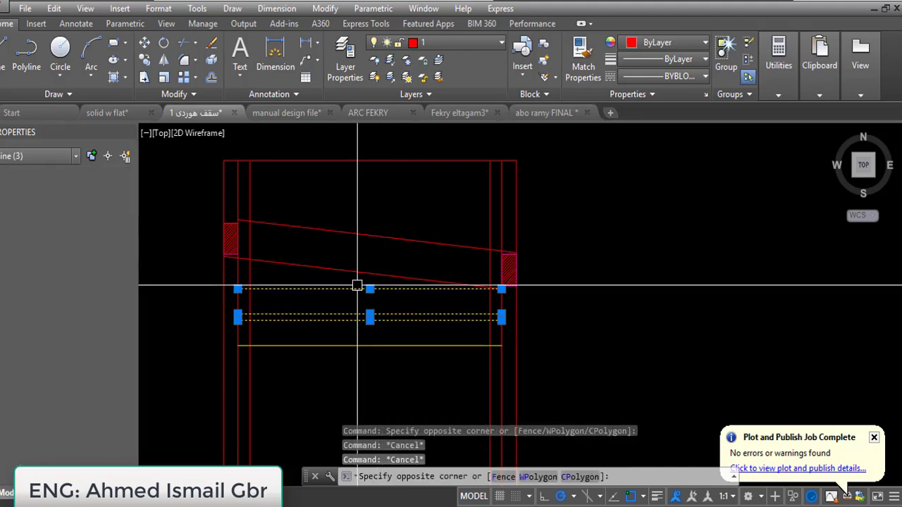
type("c")
key("Return")
left_click(382, 289)
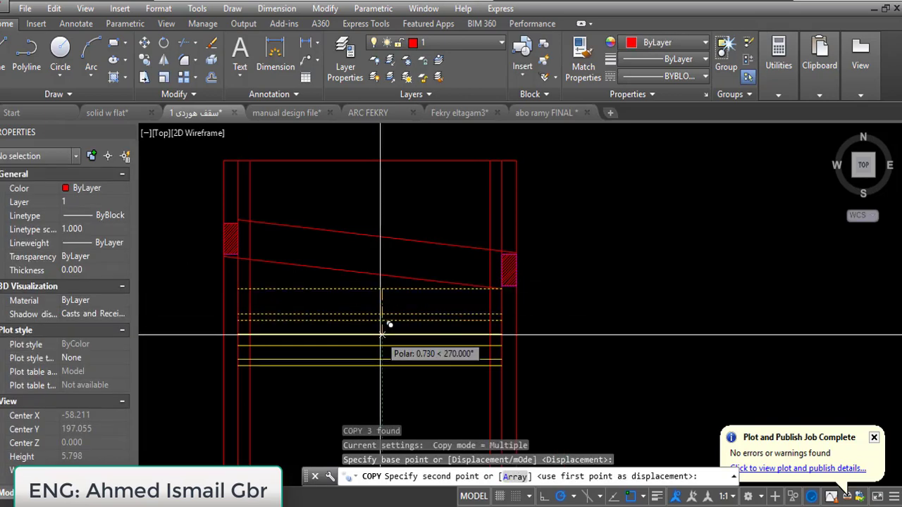
left_click(386, 347)
mouse_move(392, 388)
middle_mouse_down()
mouse_move(387, 289)
mouse_move(394, 310)
middle_mouse_up()
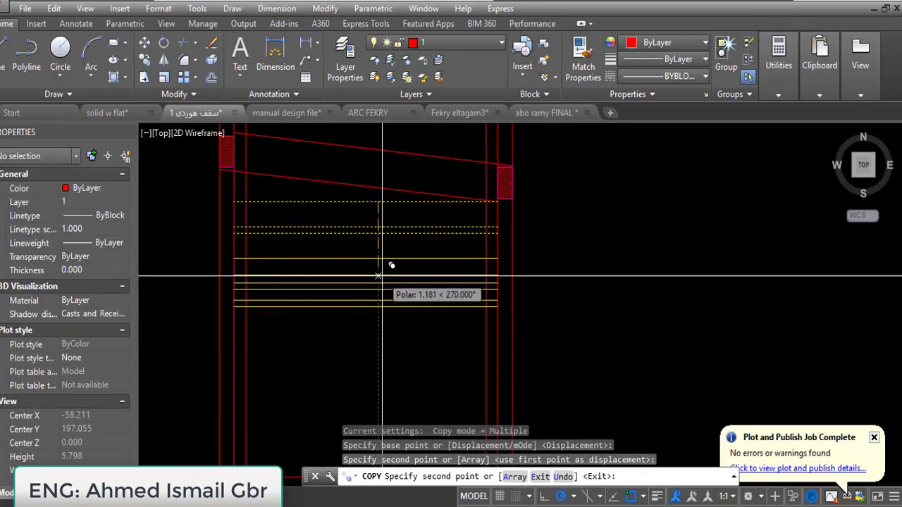
Undo the copy of the three yellow lines and end the command.
type("u")
key("Return")
key("Escape")
scroll(386, 339, "up", 2)
left_click(384, 325)
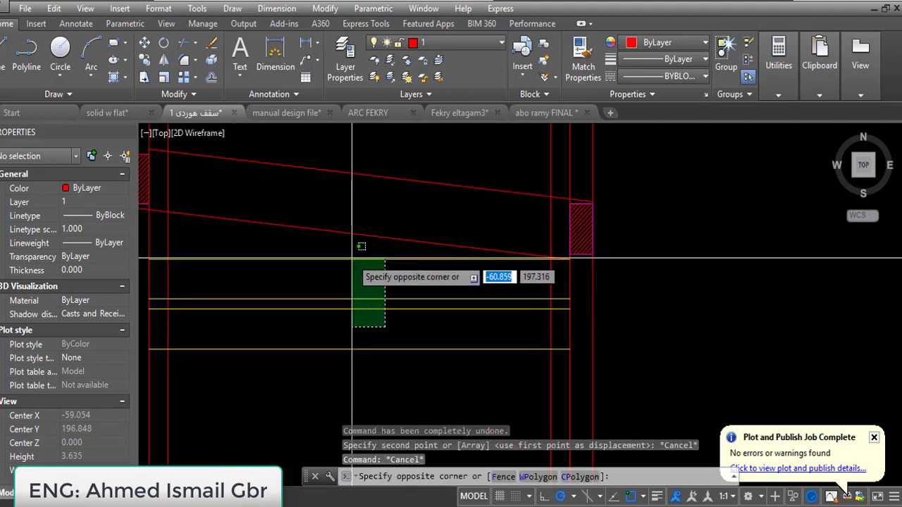
left_click(359, 255)
left_click(390, 362)
left_click(373, 332)
type("c")
key("Return")
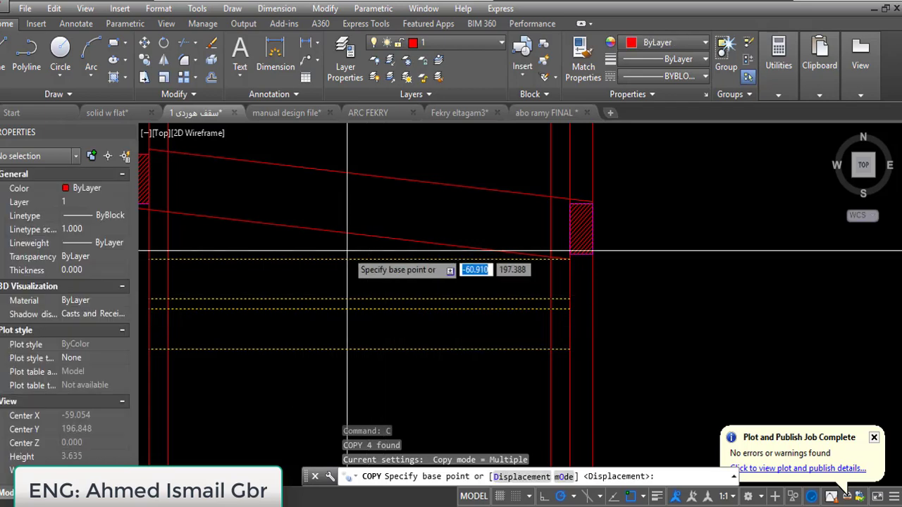
key("Escape")
key("Escape")
Offset the fourth yellow line 0.1 downward.
type("o")
key("Return")
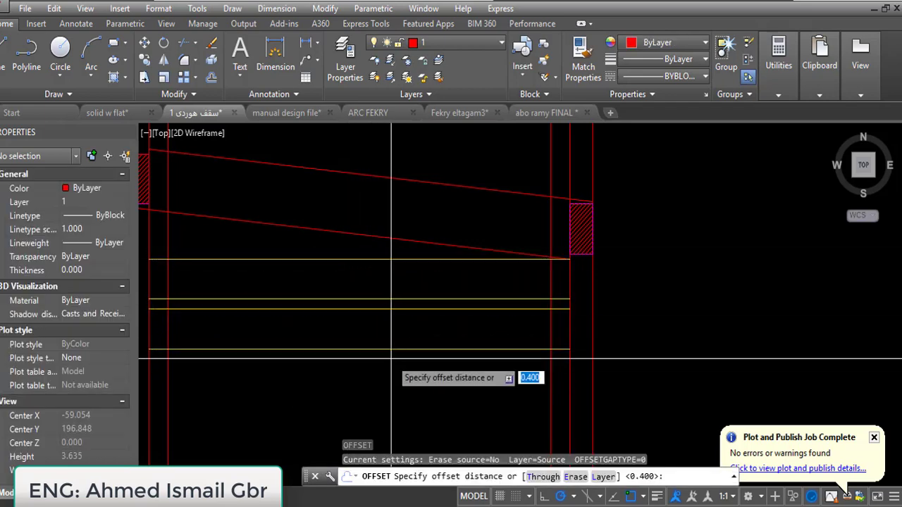
key("Return")
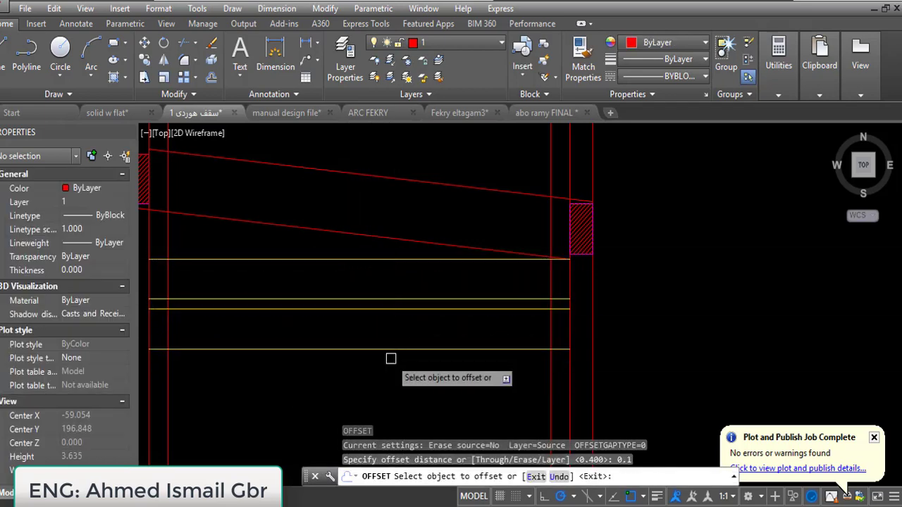
left_click(428, 348)
left_click(437, 385)
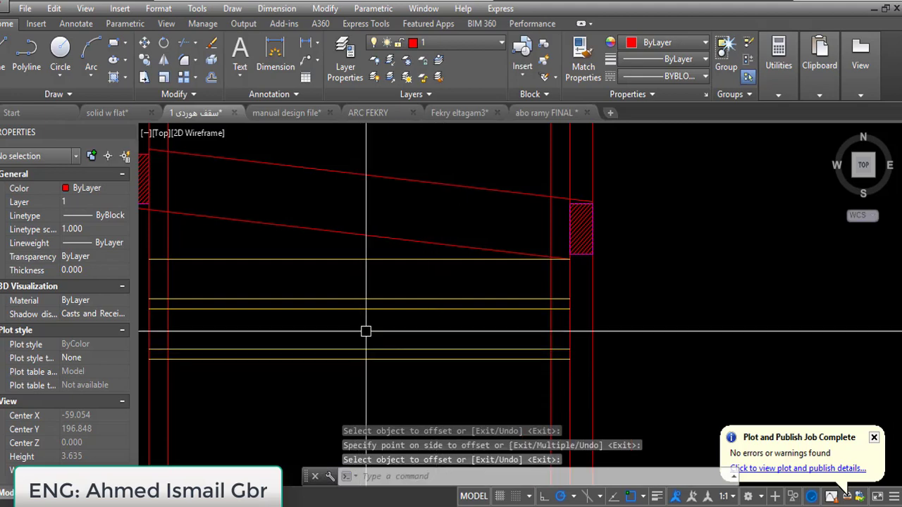
Copy the top three yellow lines repeatedly downward, starting each copy on the lowest yellow line, until they reach the horizontal beam strip.
left_click(338, 254)
type("co")
key("Return")
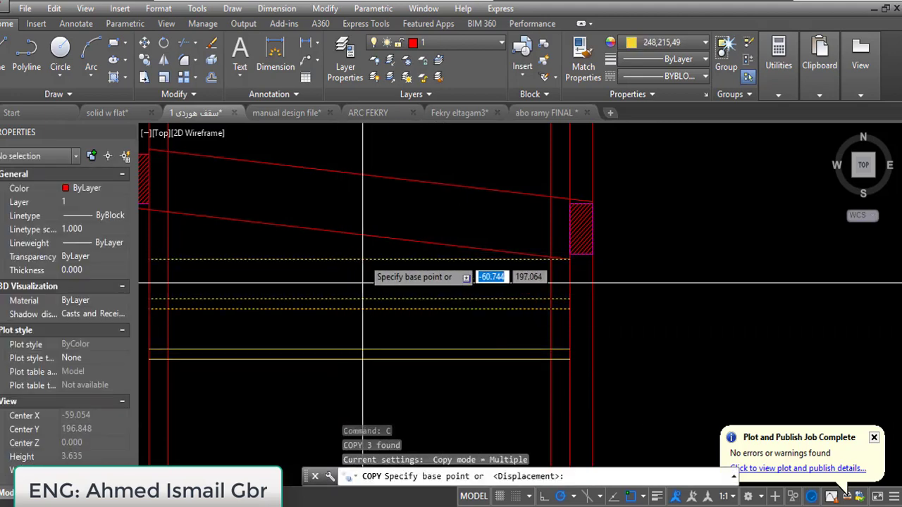
left_click(359, 260)
left_click(375, 348)
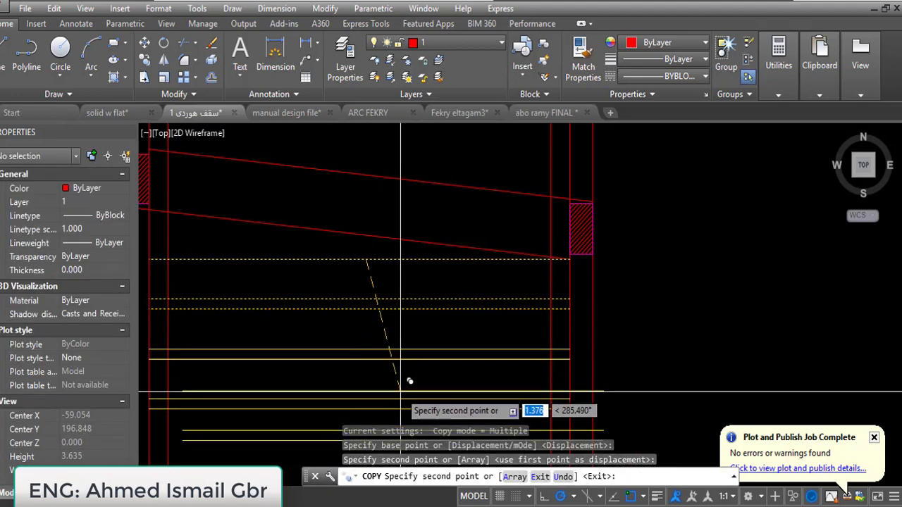
middle_click_drag(408, 378, 404, 235)
left_click(362, 267)
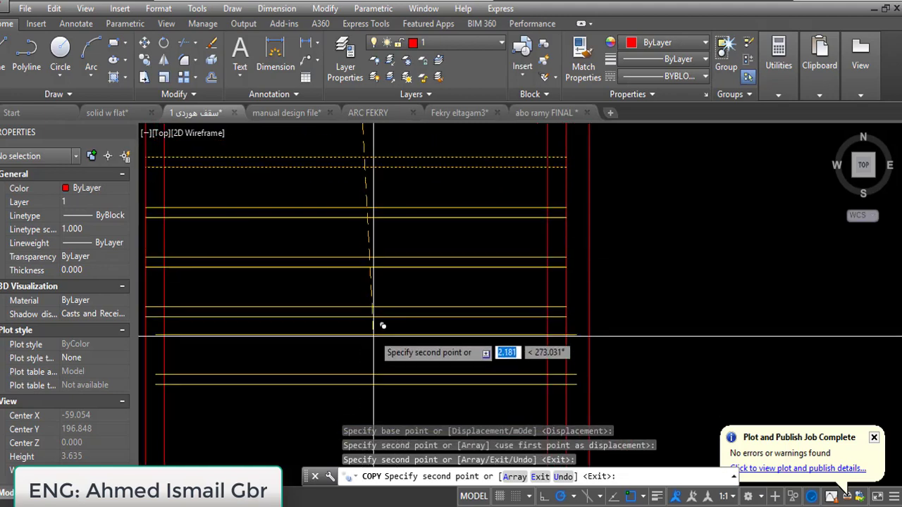
left_click(362, 316)
middle_click_drag(381, 368, 385, 270)
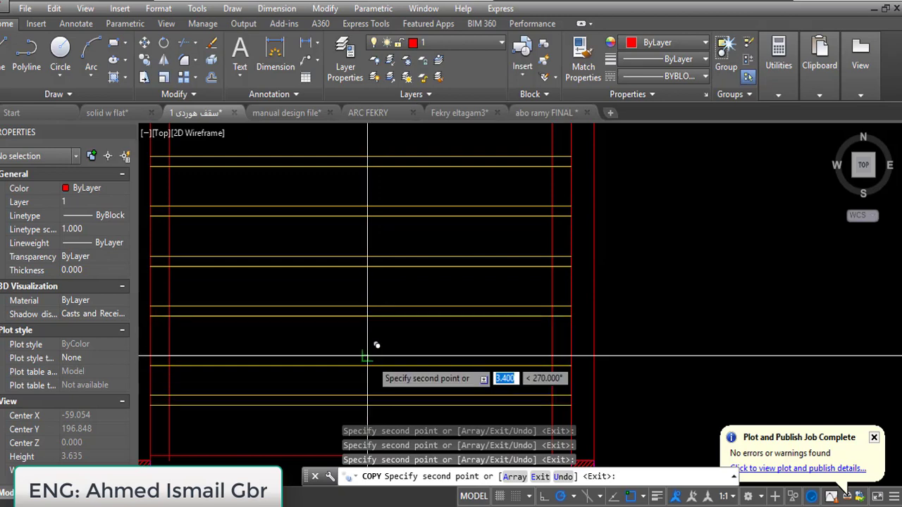
middle_click_drag(378, 348, 381, 255)
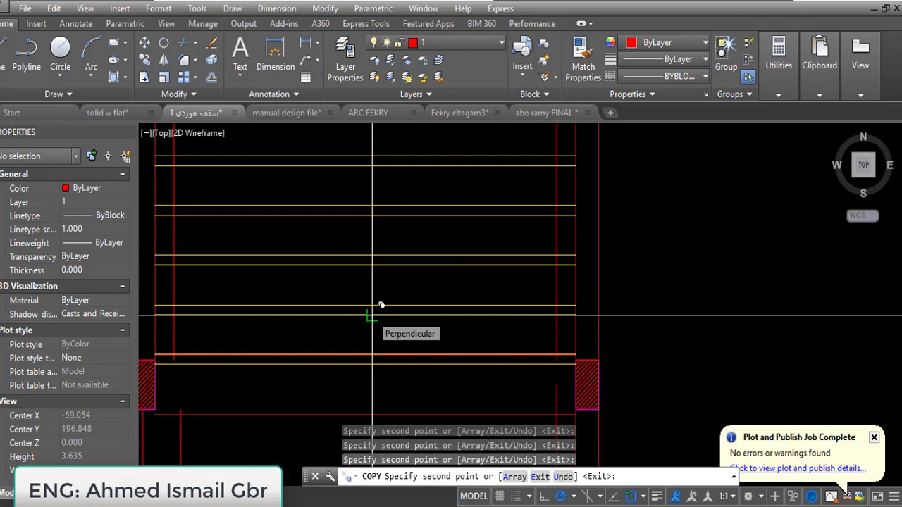
key("Return")
Erase the lowest copied yellow line, just above the horizontal beam strip.
left_click(385, 364)
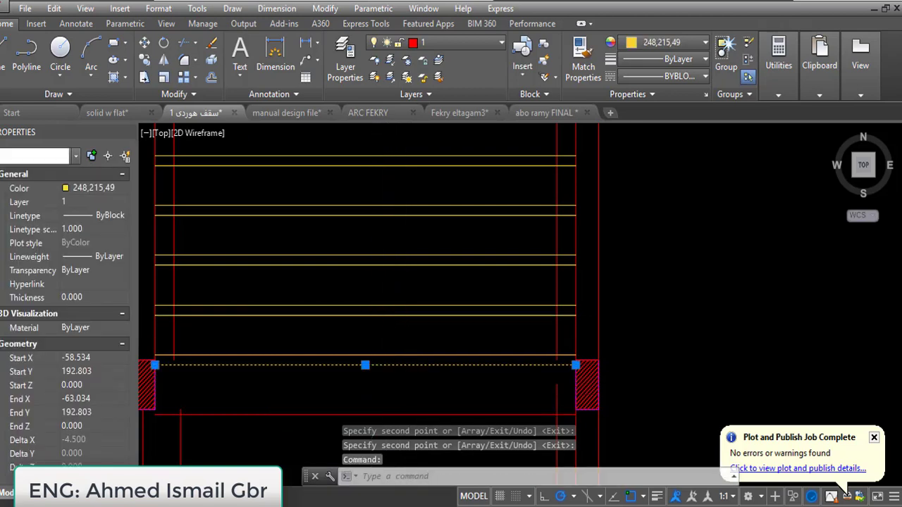
type("e")
key("Return")
middle_click_drag(390, 392, 399, 335)
middle_click_drag(343, 342, 420, 336)
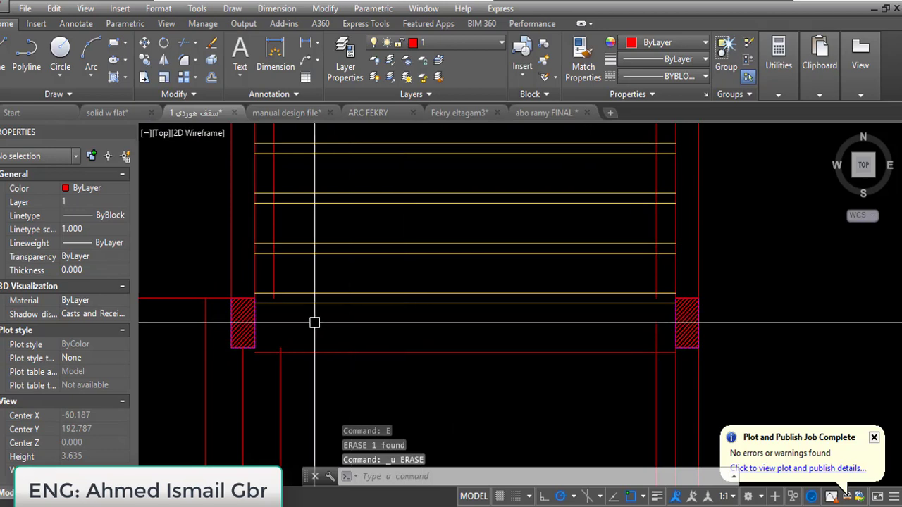
left_click(334, 303)
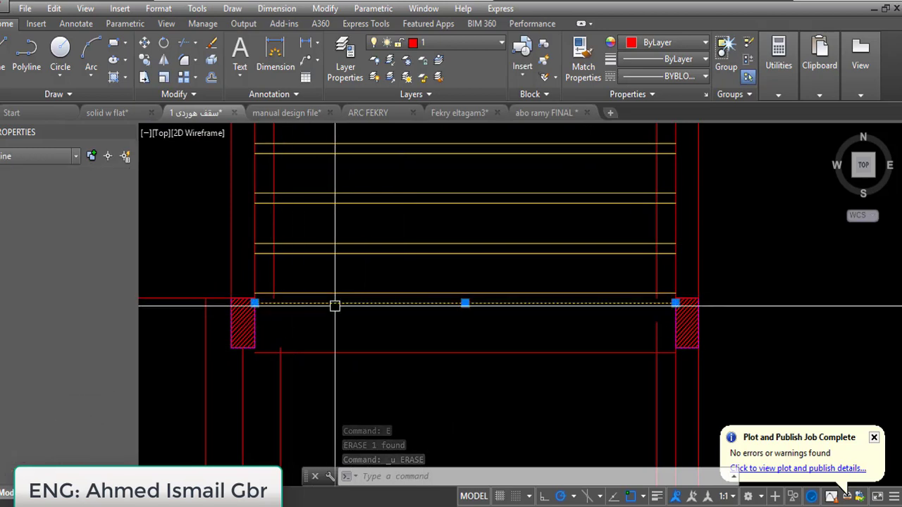
type("e")
key("Return")
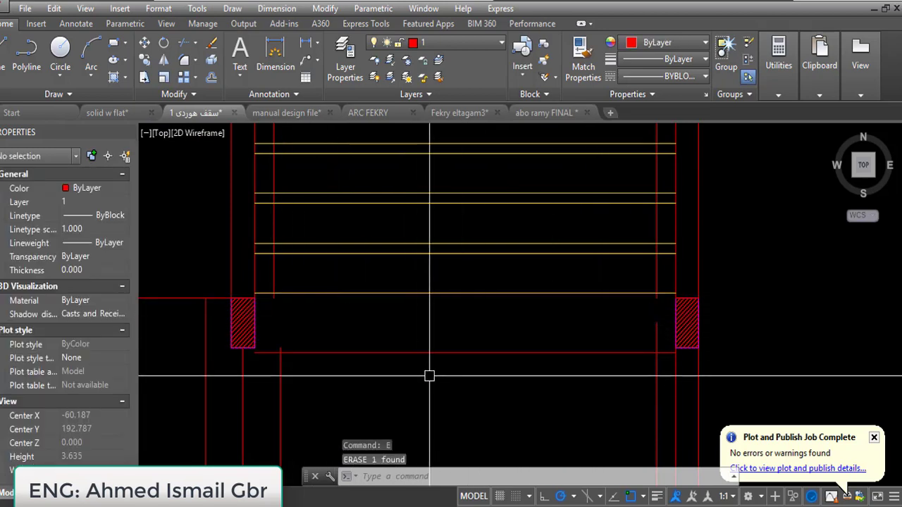
Add a vertical linear dimension from the lowest yellow line to the lower edge of the horizontal beam strip.
type("dli")
key("Return")
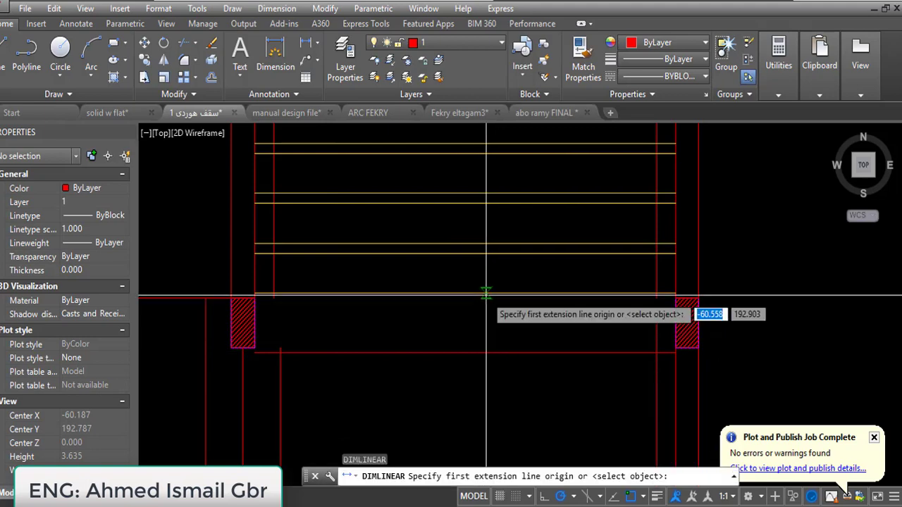
left_click(486, 293)
left_click(484, 352)
left_click(465, 318)
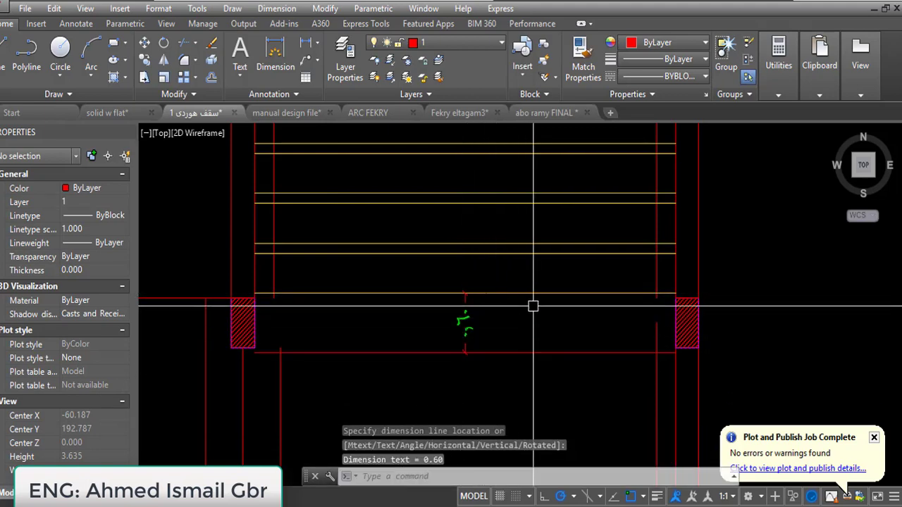
Examine the yellow line spacing across the whole bay, from the inclined beam strip to the horizontal beam strip.
scroll(542, 310, "down", 2)
mouse_move(571, 261)
middle_mouse_down()
mouse_move(555, 377)
mouse_move(541, 176)
middle_mouse_up()
middle_click_drag(525, 283, 517, 283)
mouse_move(507, 228)
middle_mouse_down()
mouse_move(506, 291)
mouse_move(499, 274)
mouse_move(501, 287)
middle_mouse_up()
mouse_move(524, 337)
middle_mouse_down()
mouse_move(515, 274)
mouse_move(562, 456)
middle_mouse_up()
middle_click_drag(524, 195, 528, 311)
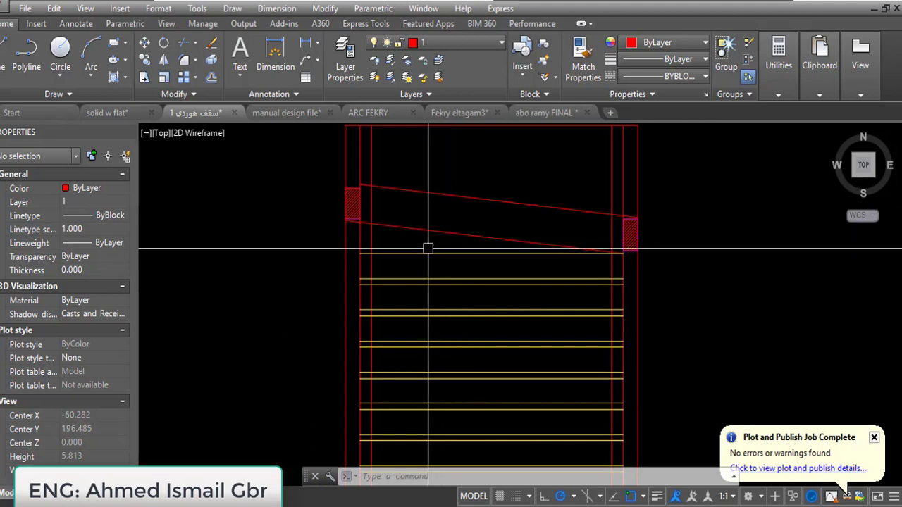
middle_click_drag(463, 271, 457, 266)
mouse_move(503, 306)
middle_mouse_down()
mouse_move(479, 286)
mouse_move(415, 281)
middle_mouse_up()
scroll(414, 280, "down", 2)
scroll(383, 280, "down", 2)
scroll(376, 317, "up", 6)
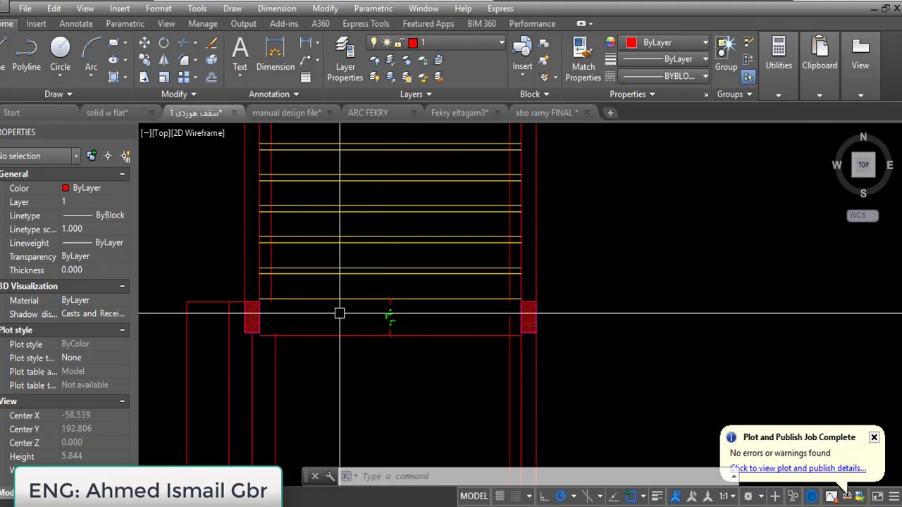
scroll(345, 309, "up", 3)
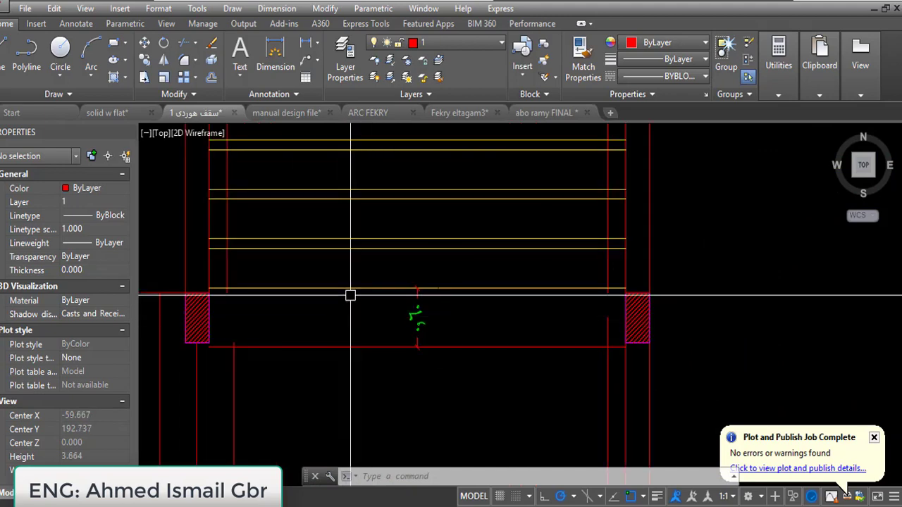
Undo the dimension, the erasure and the copied yellow lines, back to the first four yellow lines below the inclined beam.
key("ctrl+z")
key("ctrl+z")
key("ctrl+z")
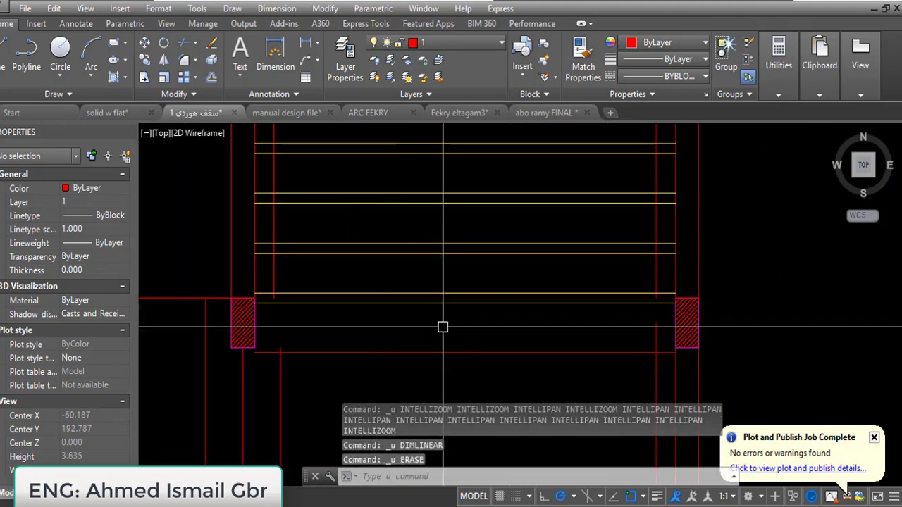
key("ctrl+z")
key("ctrl+z")
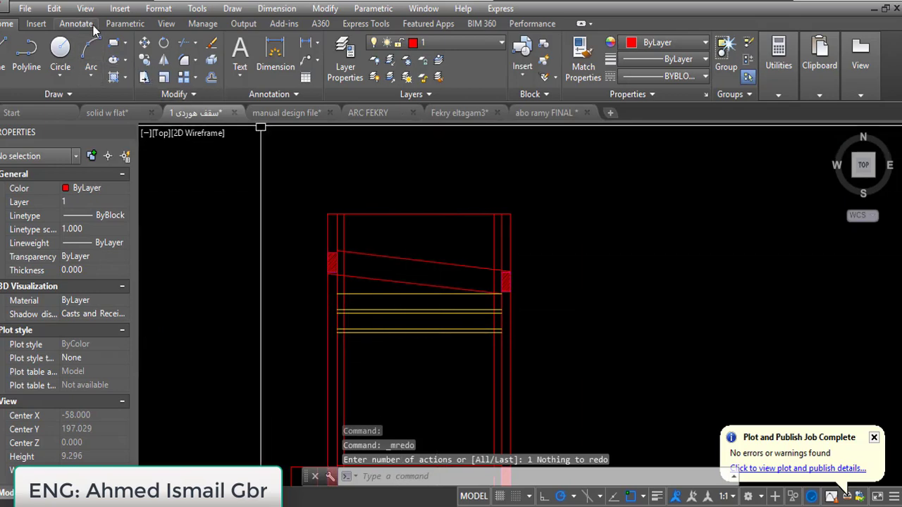
key("ctrl+z")
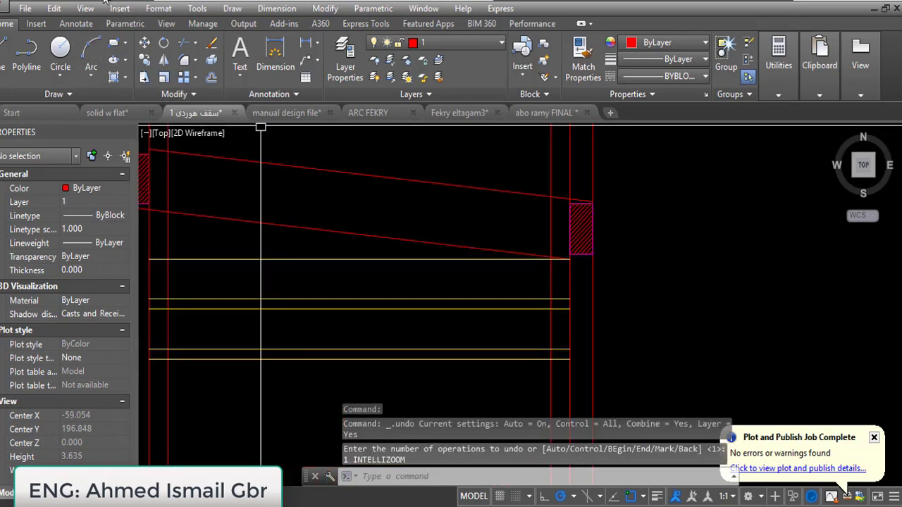
key("ctrl+z")
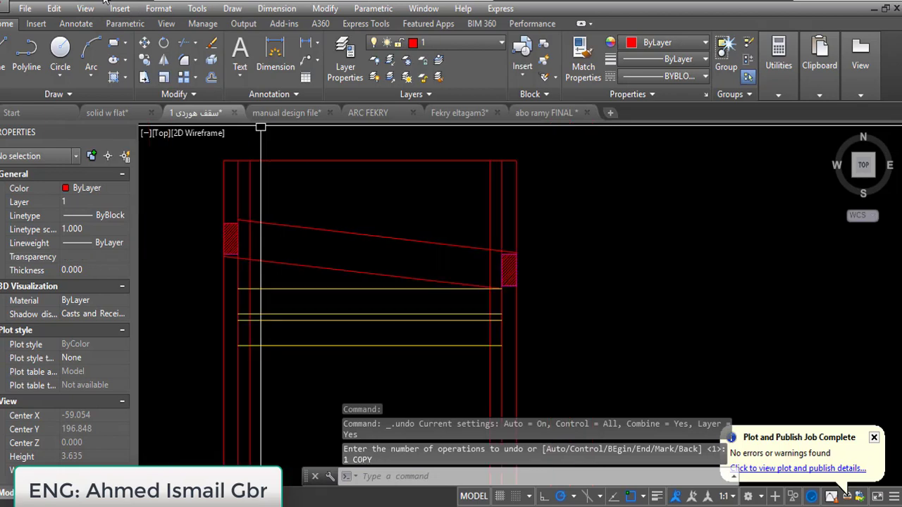
left_click(124, 1)
left_click(124, 1)
scroll(503, 292, "down", 2)
scroll(503, 299, "up", 1)
left_click(495, 303)
left_click(462, 303)
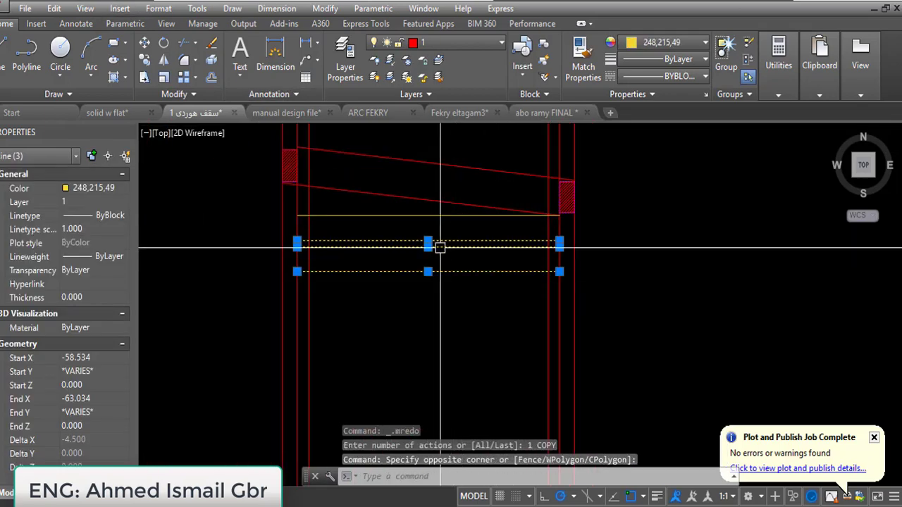
left_click(412, 224)
key("Escape")
key("Escape")
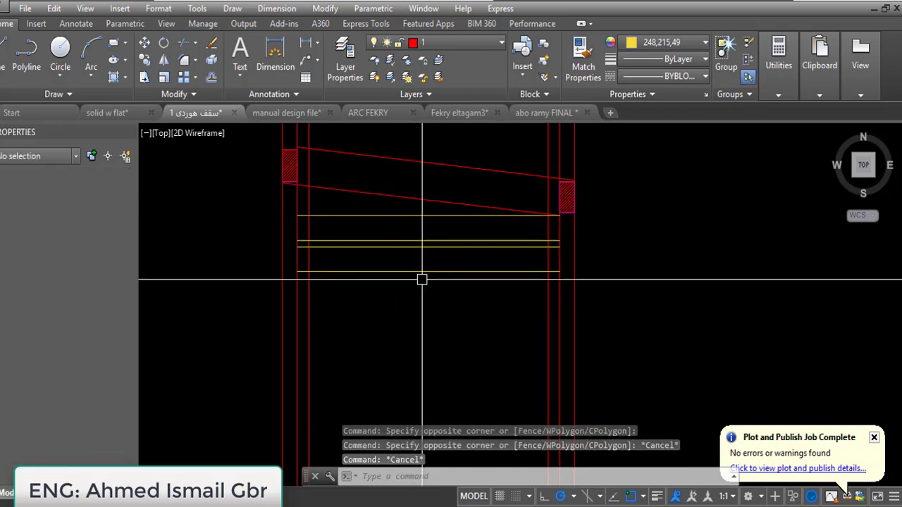
Offset the lowest of the four yellow lines 0.1 downward.
type("o")
key("Return")
type("0.")
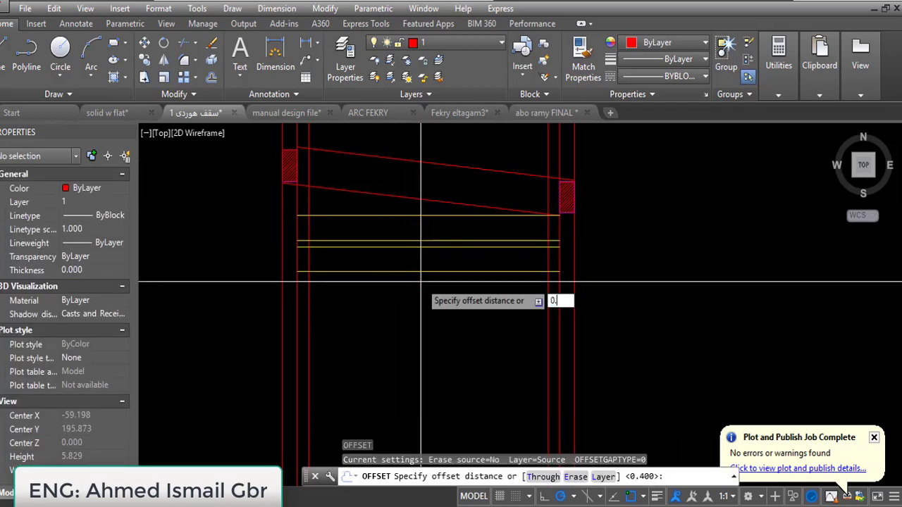
type("1")
key("Return")
left_click(421, 272)
left_click(436, 306)
key("Escape")
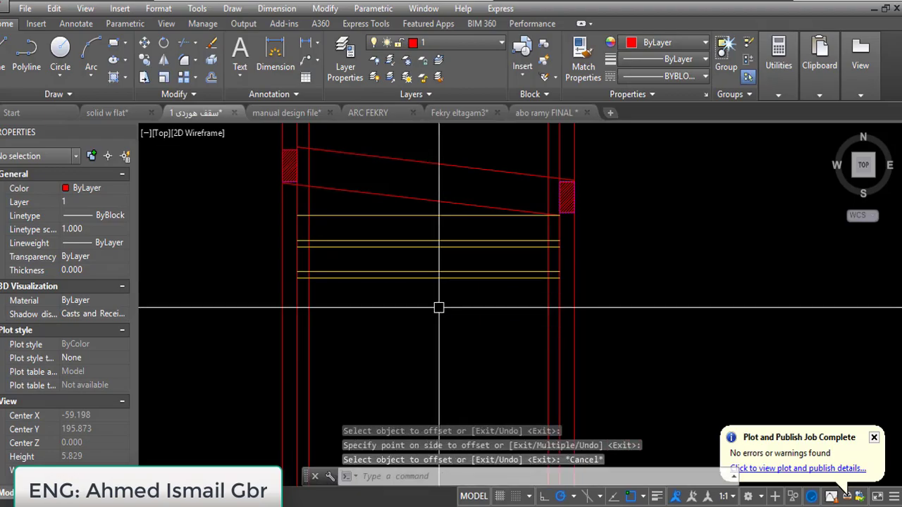
key("Escape")
Look through the hollow-block plan for a bay with horizontal rows of blocks.
scroll(437, 300, "down", 2)
scroll(437, 299, "down", 3)
middle_click_drag(810, 324, 423, 317)
scroll(624, 326, "up", 3)
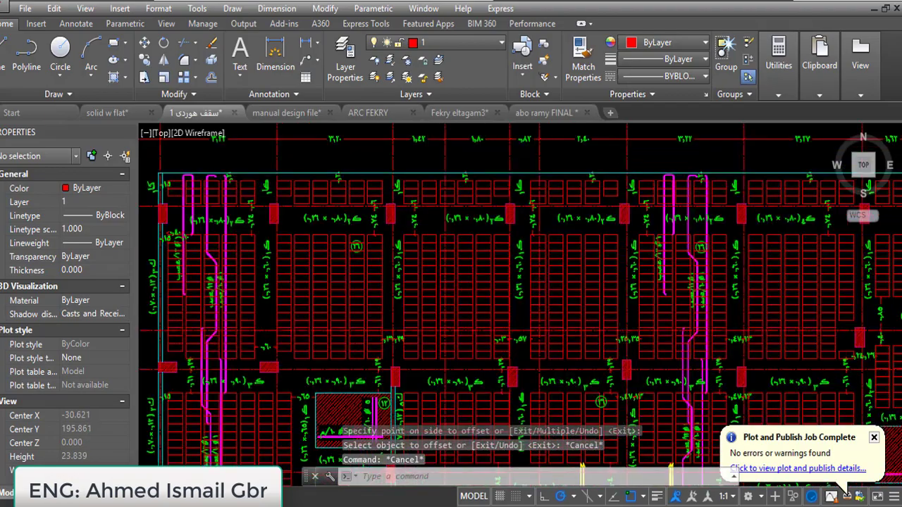
scroll(663, 290, "down", 2)
scroll(663, 289, "down", 1)
middle_click_drag(644, 276, 418, 155)
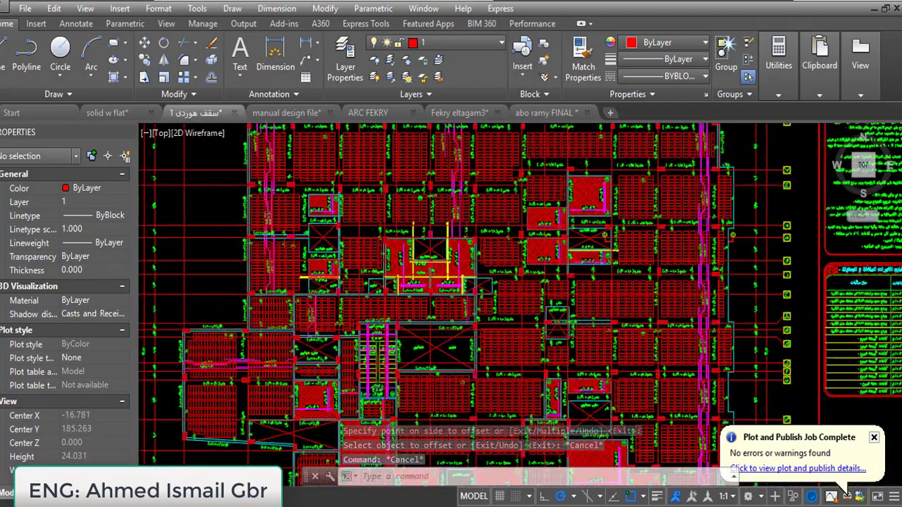
scroll(703, 329, "up", 3)
scroll(688, 352, "down", 2)
middle_click_drag(660, 341, 649, 324)
scroll(584, 332, "up", 5)
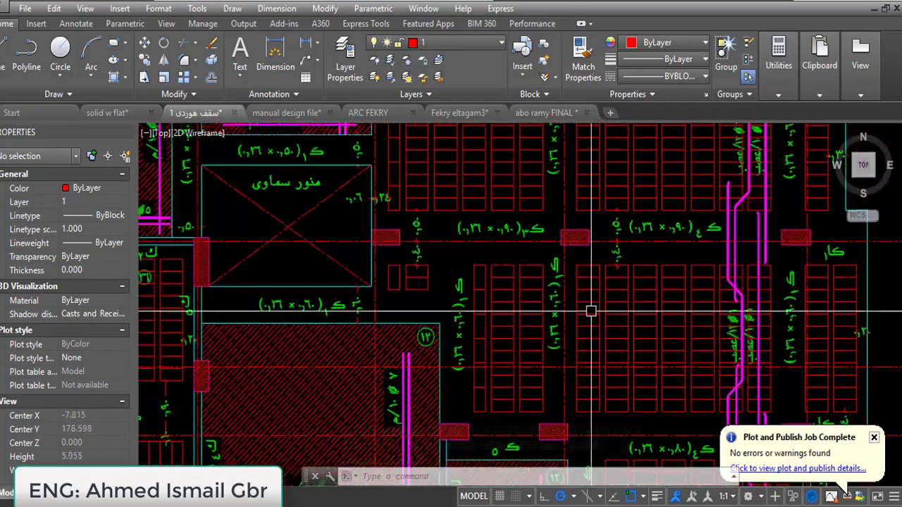
scroll(582, 282, "down", 2)
scroll(553, 280, "down", 5)
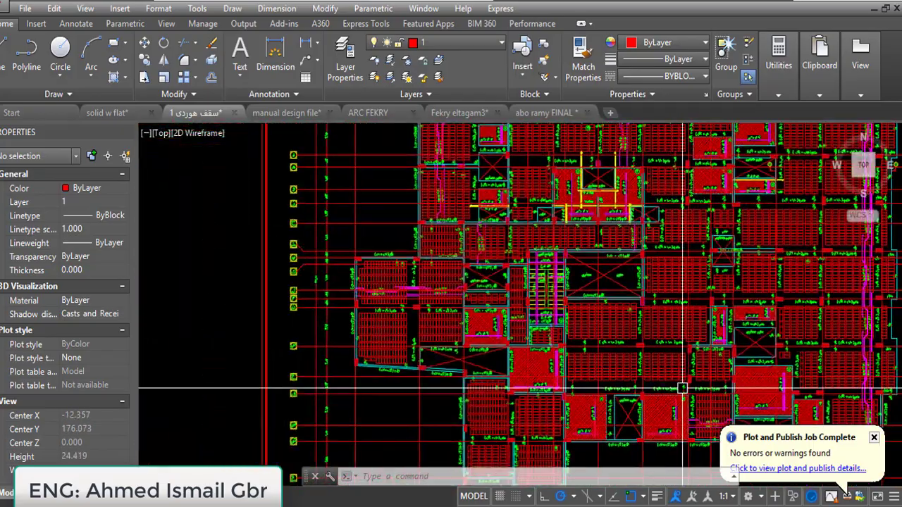
scroll(409, 316, "up", 5)
scroll(516, 361, "up", 6)
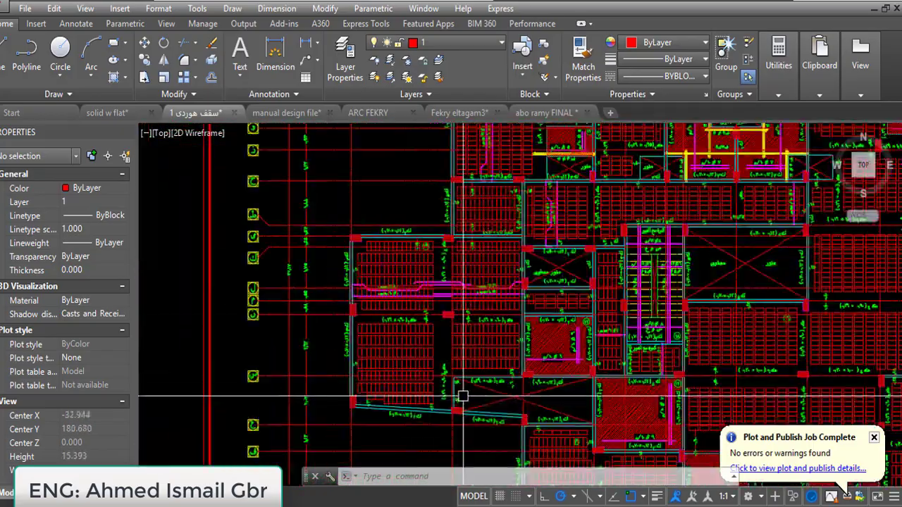
left_click(706, 230)
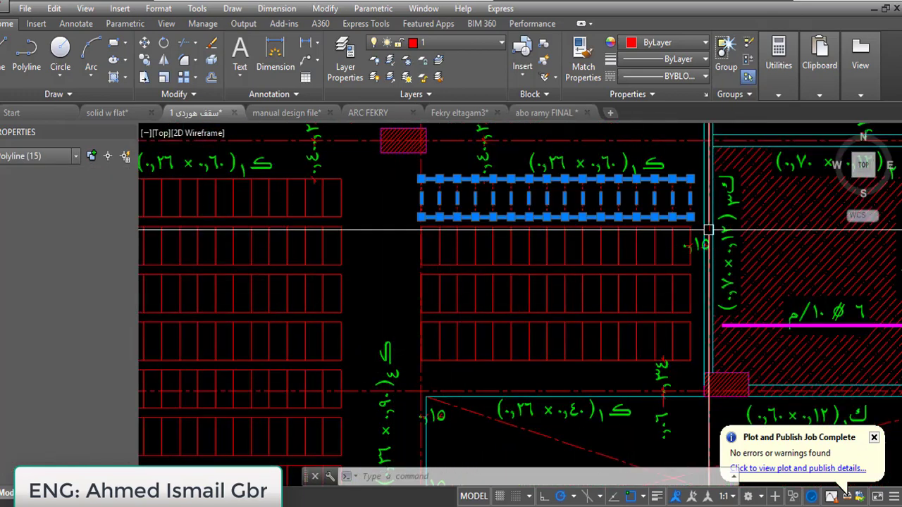
left_click(573, 217)
key("space")
key("Escape")
key("Escape")
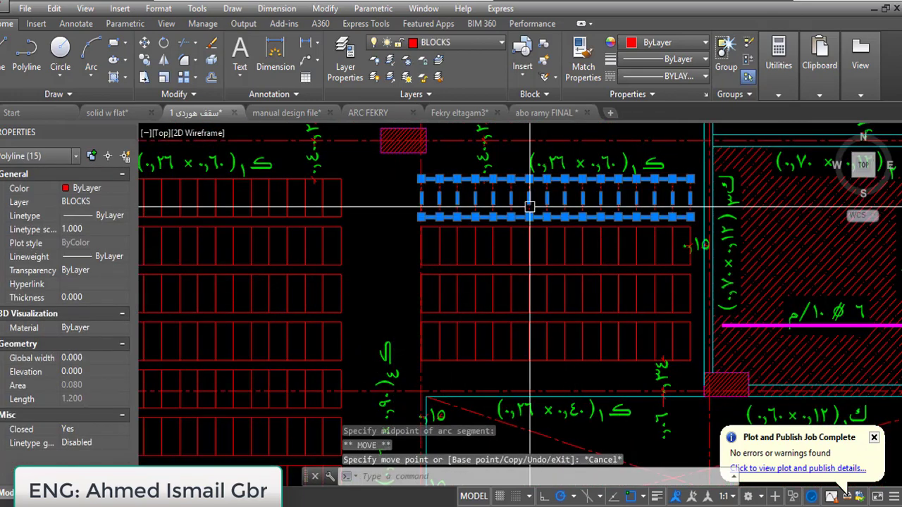
Copy the top row of 15 blocks from the plan bay to the empty area beside the sample slab.
left_click(396, 171)
left_click(718, 237)
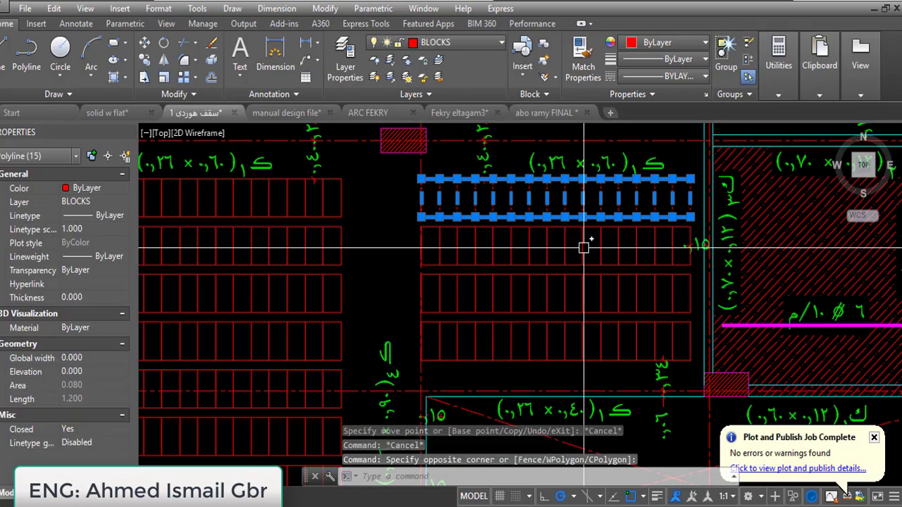
type("co")
key("space")
left_click(591, 227)
scroll(634, 296, "down", 4)
scroll(419, 303, "up", 8)
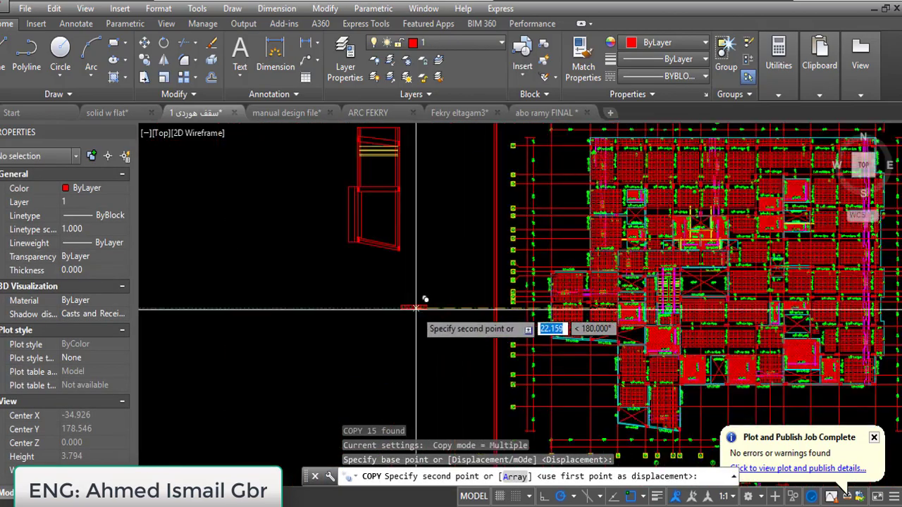
scroll(313, 254, "up", 1)
middle_click_drag(313, 254, 433, 284)
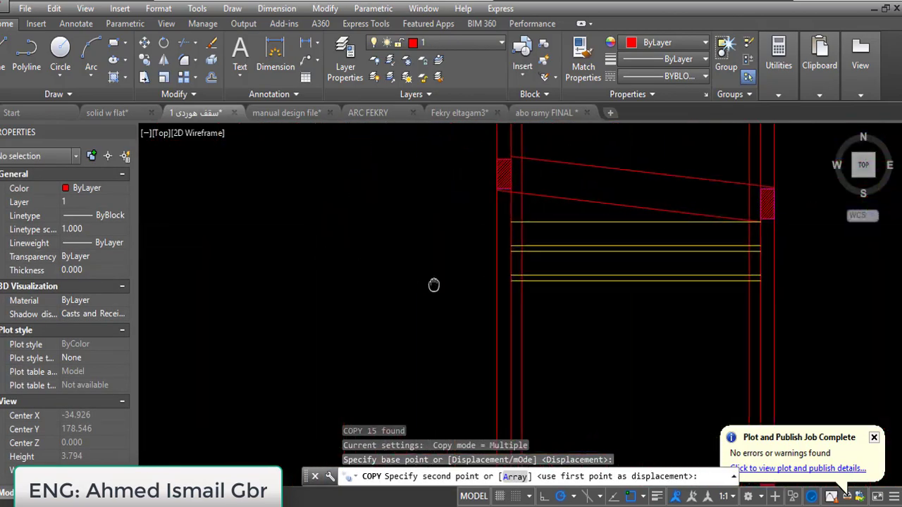
left_click(362, 252)
key("space")
Move the copied block row by its upper-left corner to where the bay's left inner red line meets the top yellow line.
left_click(256, 217)
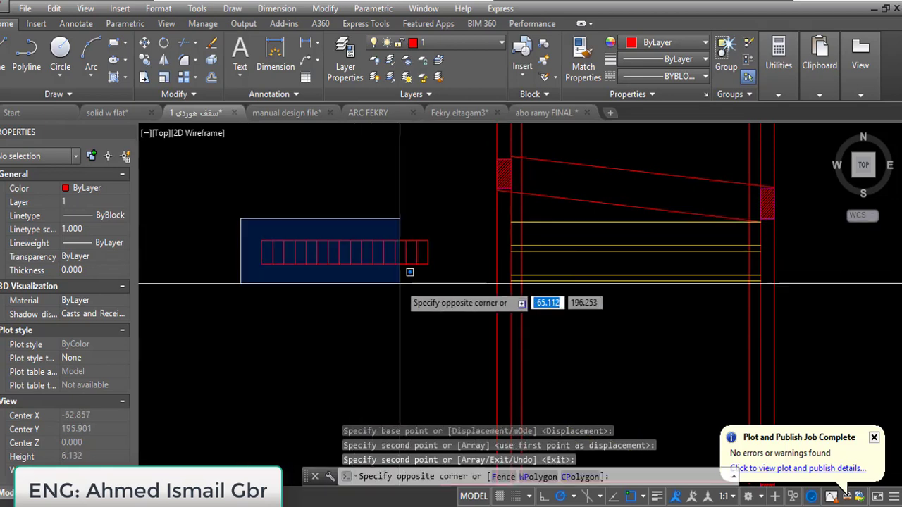
left_click(459, 280)
type("m")
key("Return")
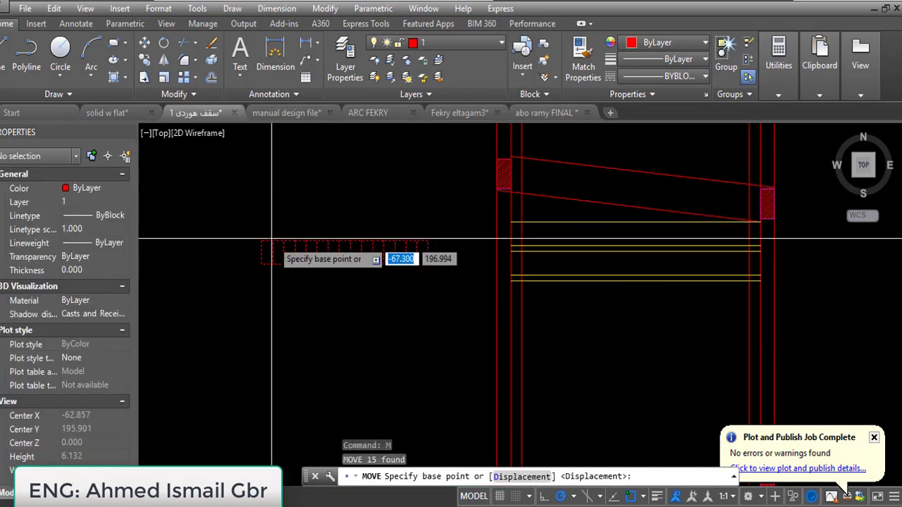
left_click(261, 241)
scroll(528, 222, "up", 4)
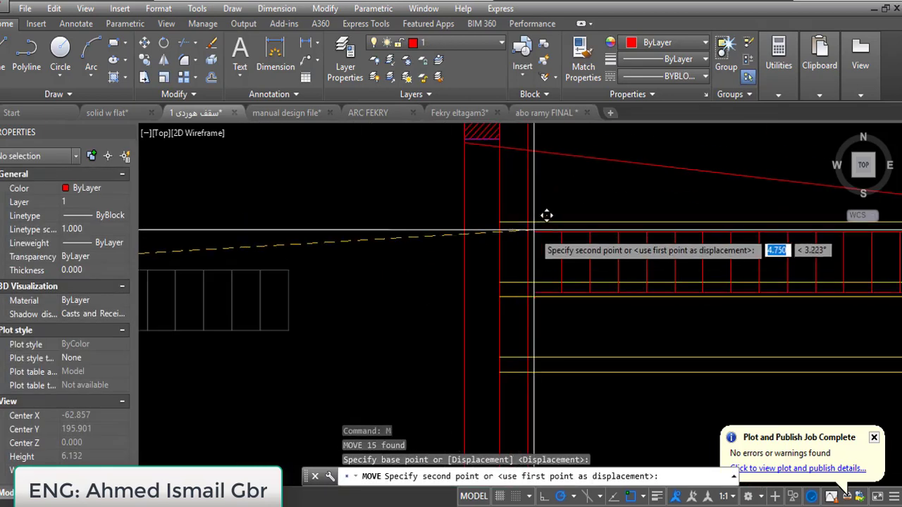
left_click(528, 222)
scroll(459, 312, "down", 4)
middle_click_drag(668, 315, 583, 291)
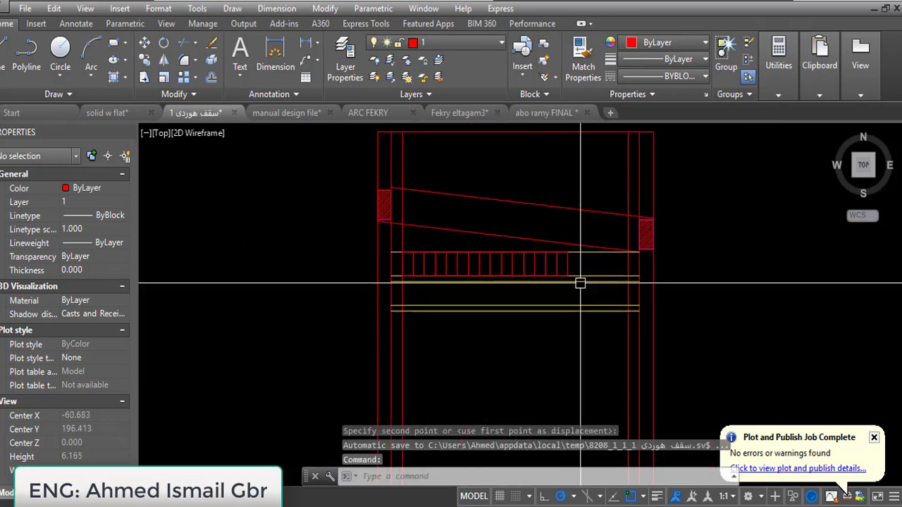
scroll(578, 272, "up", 4)
left_click(433, 247)
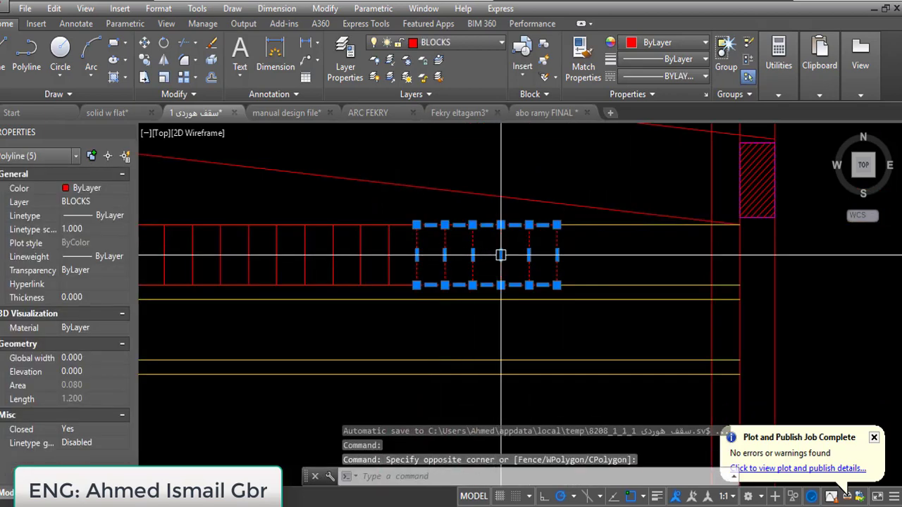
type("s")
key("Return")
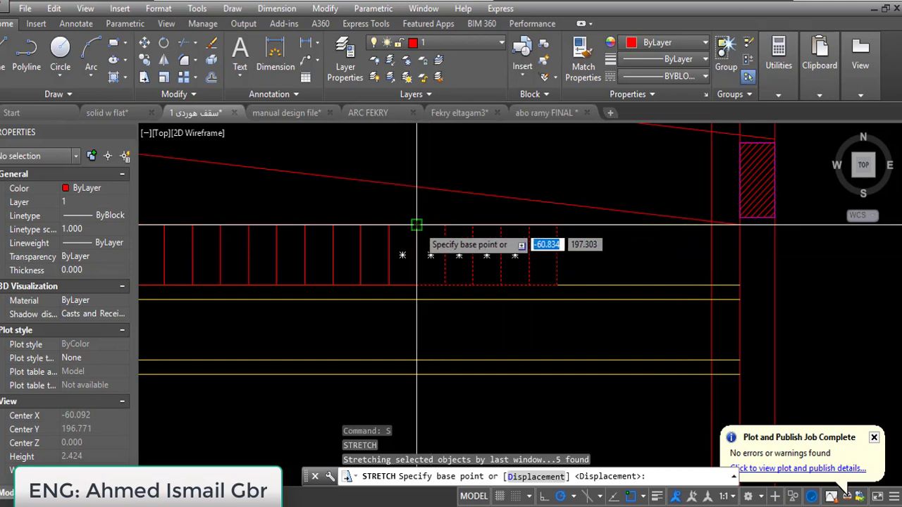
left_click(417, 225)
key("Escape")
key("Escape")
Copy the five rightmost blocks of the row to its right end, extending the row toward the bay's right inner red line.
left_click(579, 248)
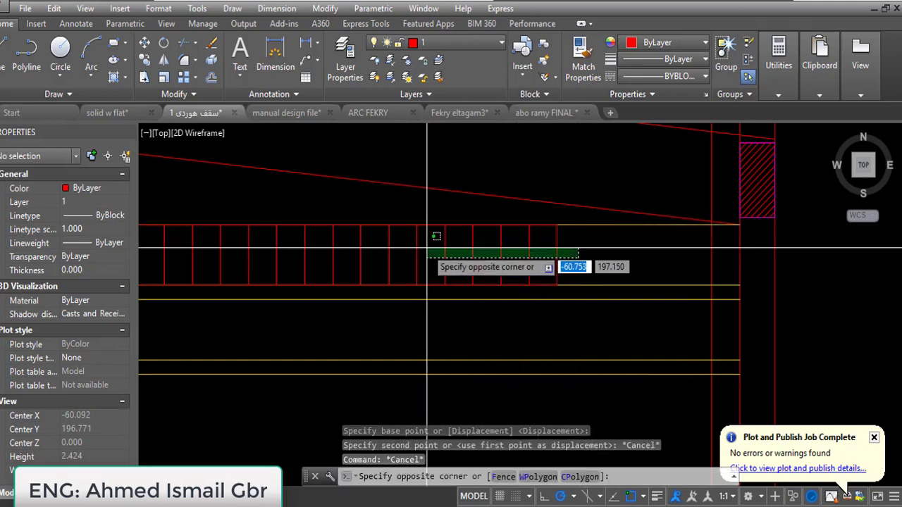
left_click(429, 248)
key("Return")
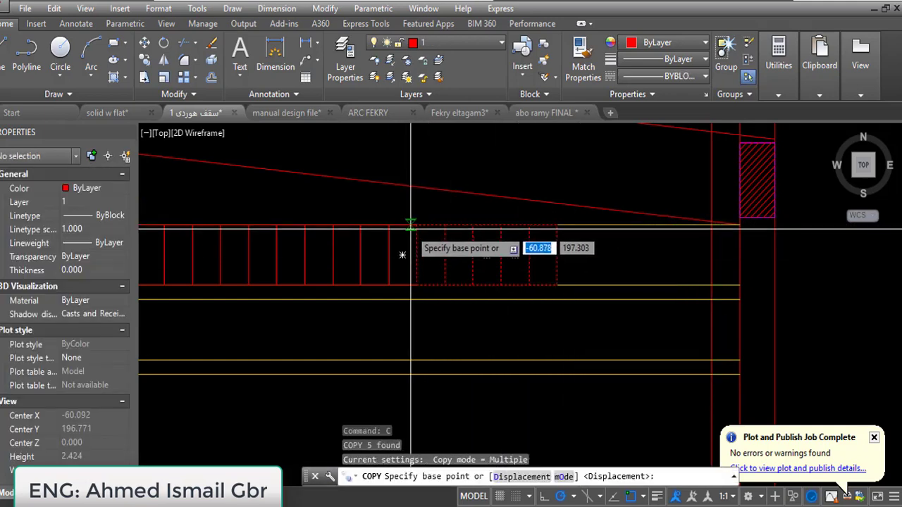
left_click(416, 224)
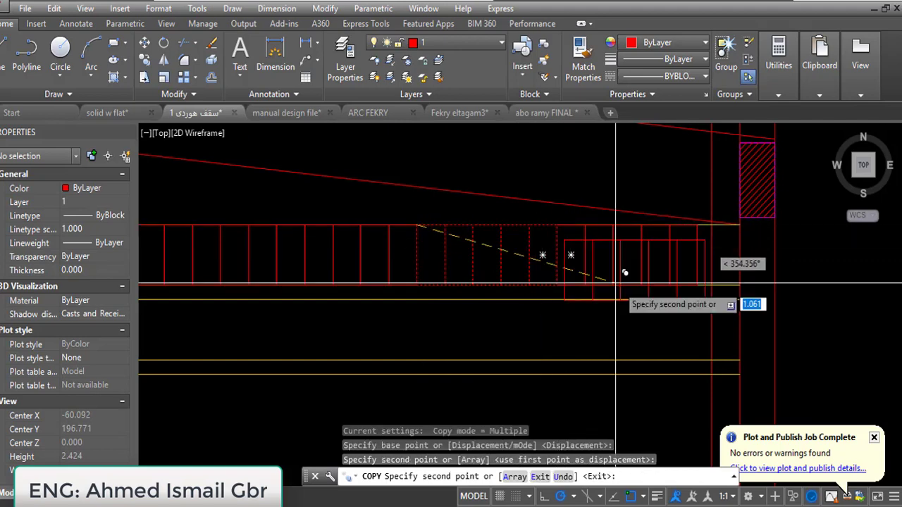
left_click(703, 301)
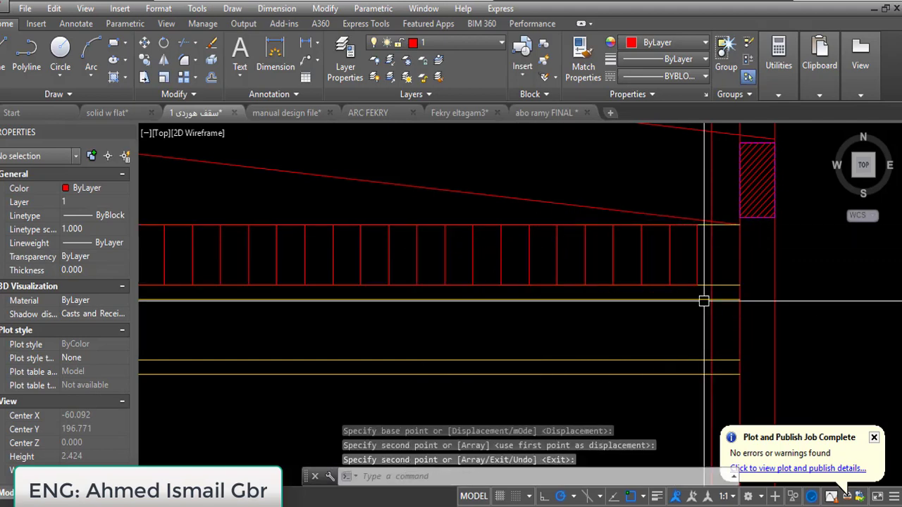
key("Return")
left_click(696, 261)
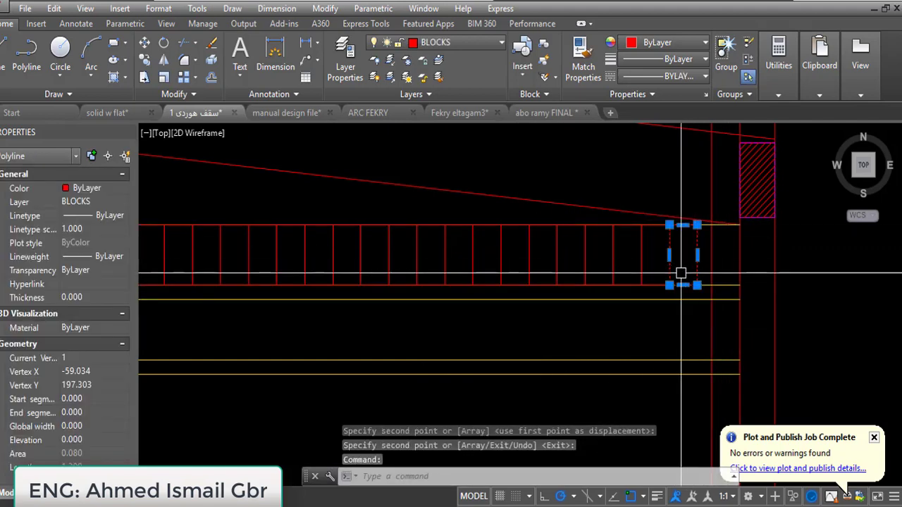
key("Escape")
key("Escape")
Change the color of all 20 blocks in the row to Blue.
scroll(680, 273, "down", 2)
left_click(674, 258)
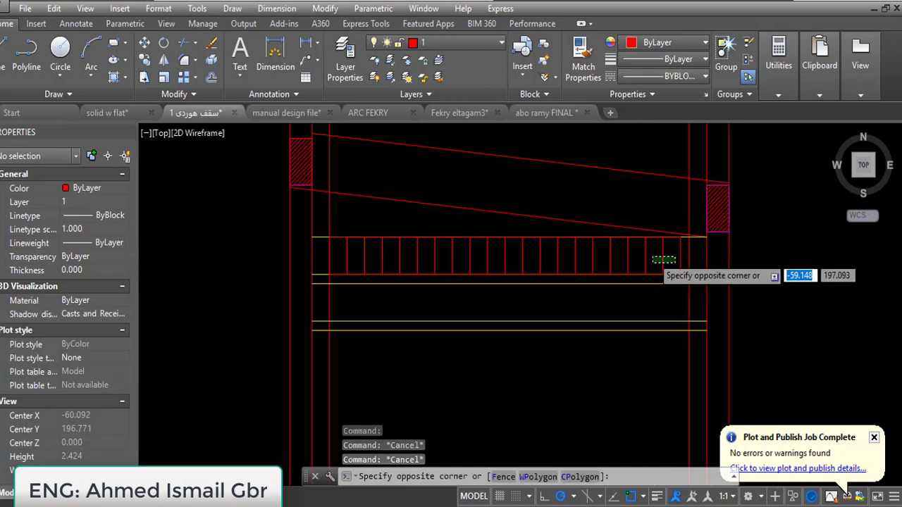
left_click(343, 253)
left_click(673, 44)
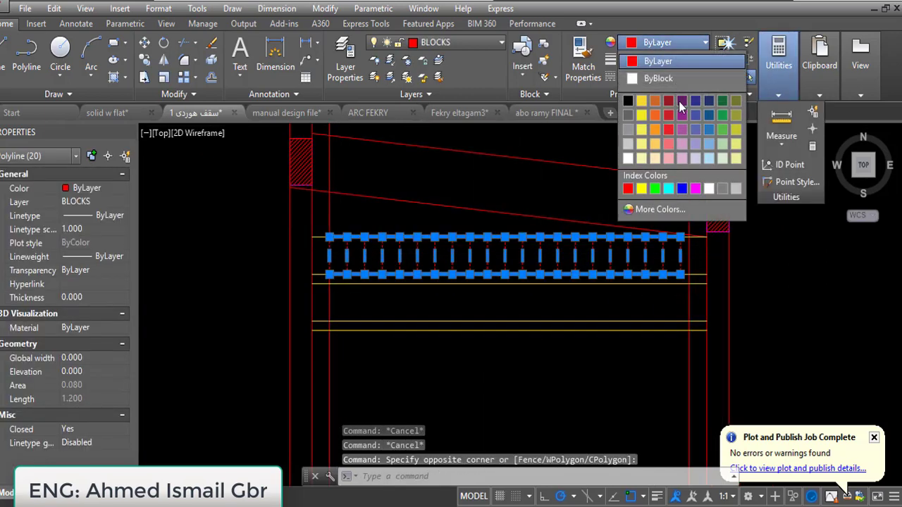
left_click(681, 188)
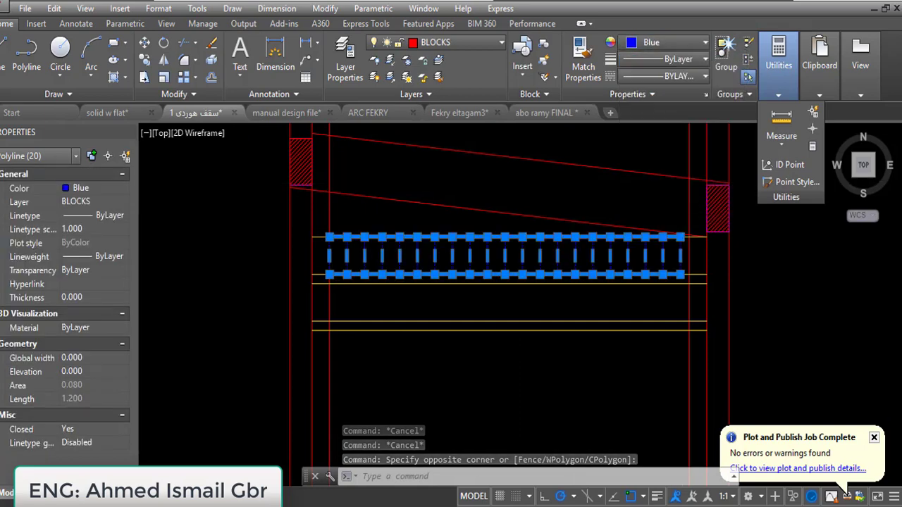
key("Escape")
scroll(687, 285, "up", 2)
left_click(675, 258)
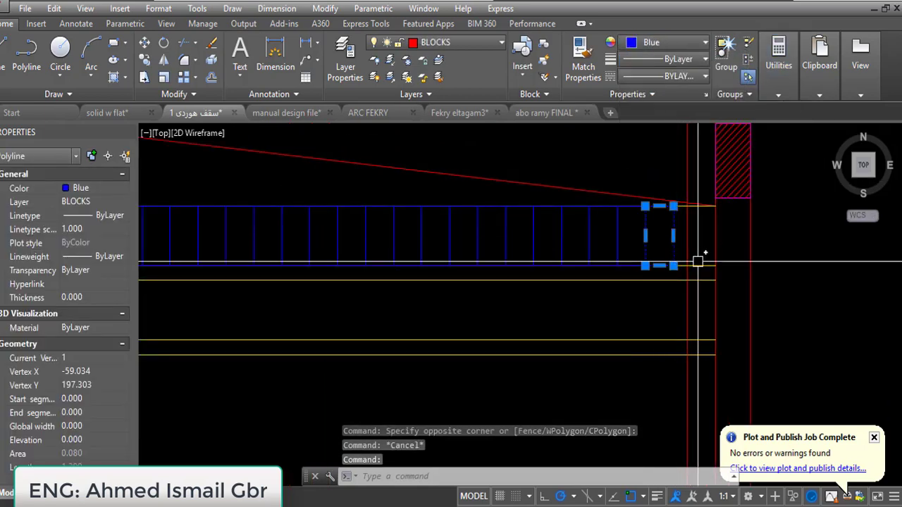
type("o")
key("Return")
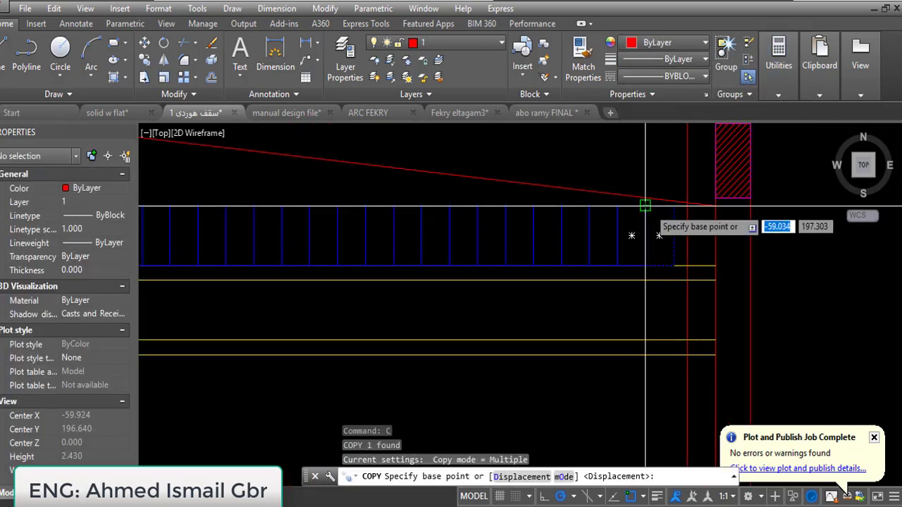
left_click(677, 200)
key("Escape")
key("Escape")
key("Escape")
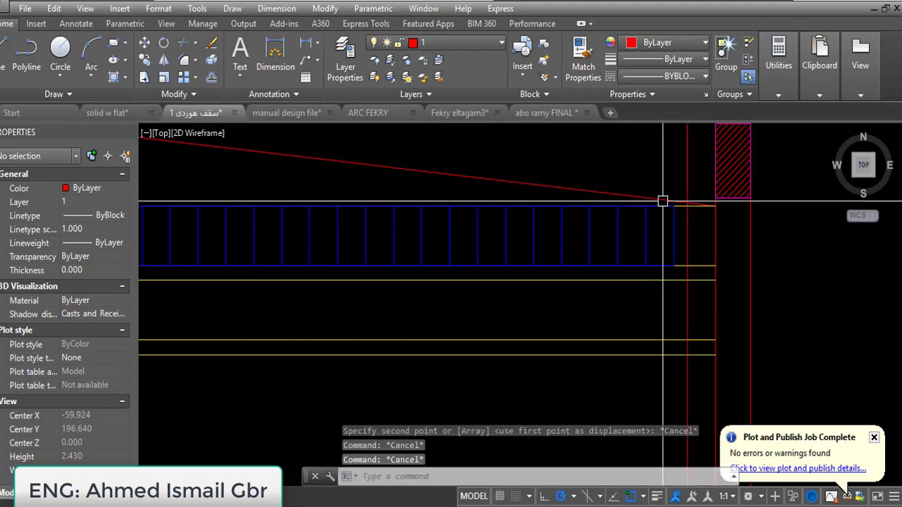
Measure the horizontal gap between the last block and the bay's right inner red line with a linear dimension.
key("Return")
left_click(673, 236)
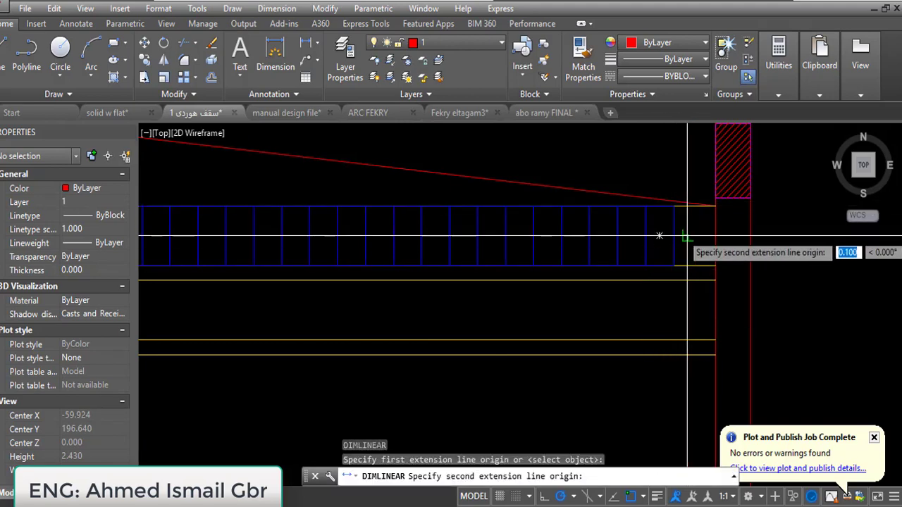
left_click(687, 235)
scroll(684, 202, "down", 4)
key("Escape")
key("Escape")
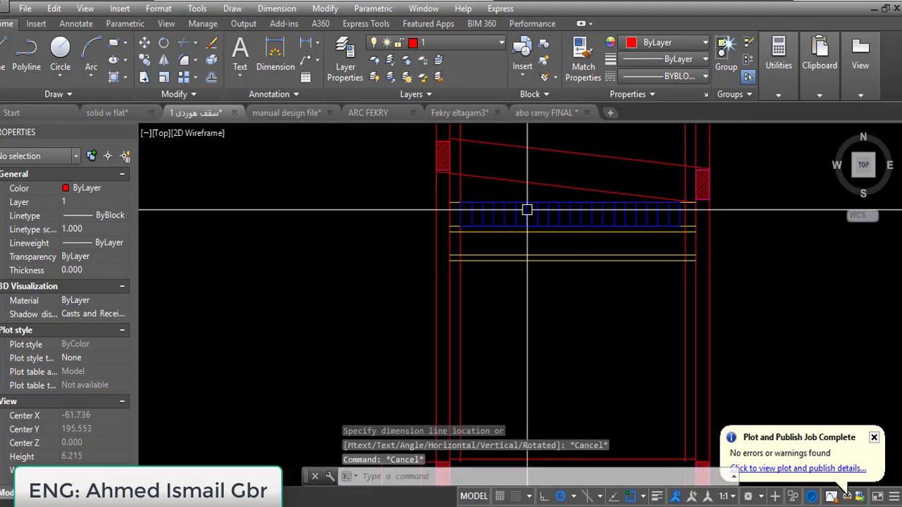
Select the whole blue block row in the sample bay and start moving it.
scroll(451, 219, "up", 2)
middle_click_drag(462, 230, 447, 272)
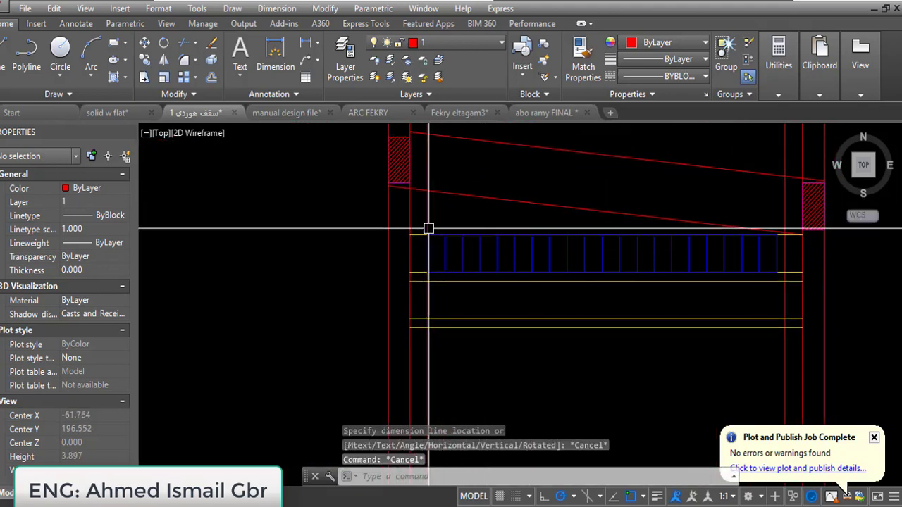
left_click(417, 223)
left_click(771, 289)
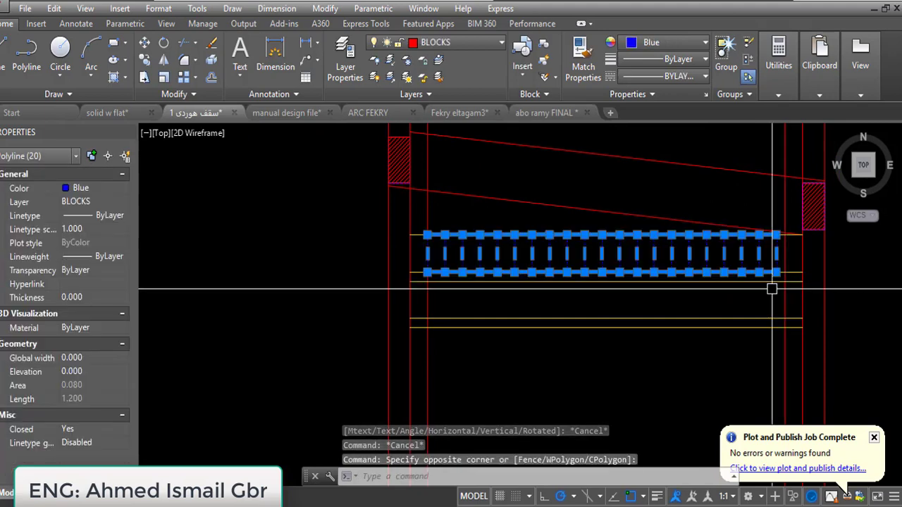
type("m")
key("Return")
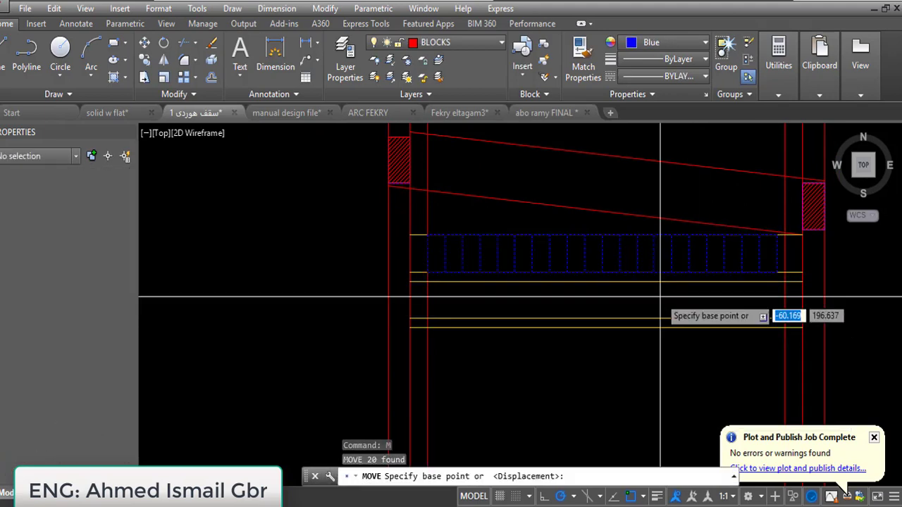